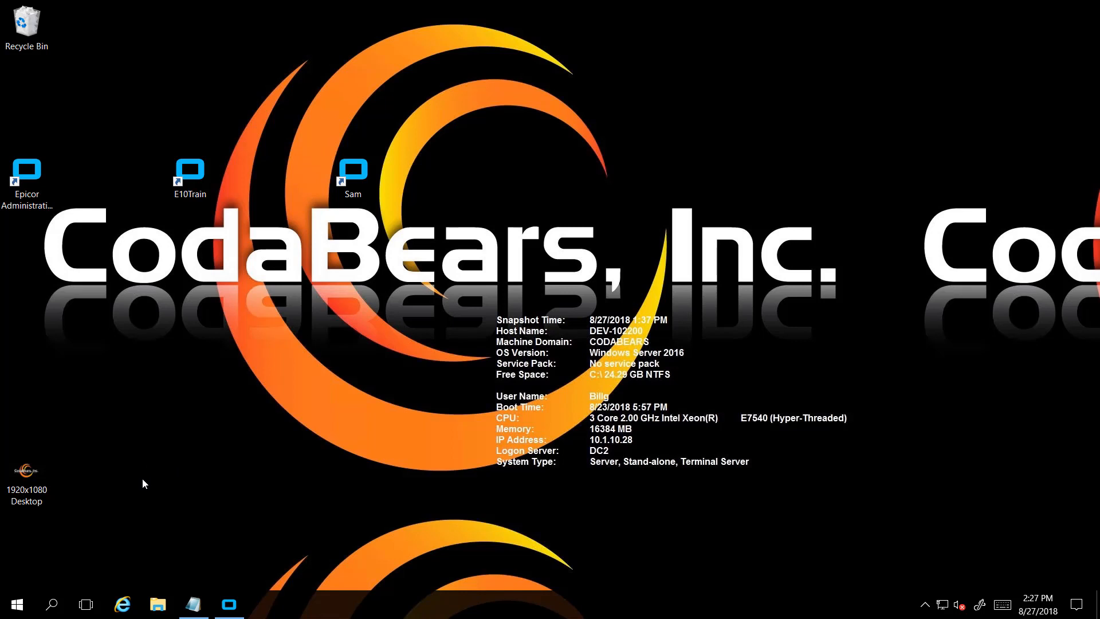
Open the Train-CustomReports favorite in Internet Explorer and browse up to the Report Manager Home folder
click(130, 606)
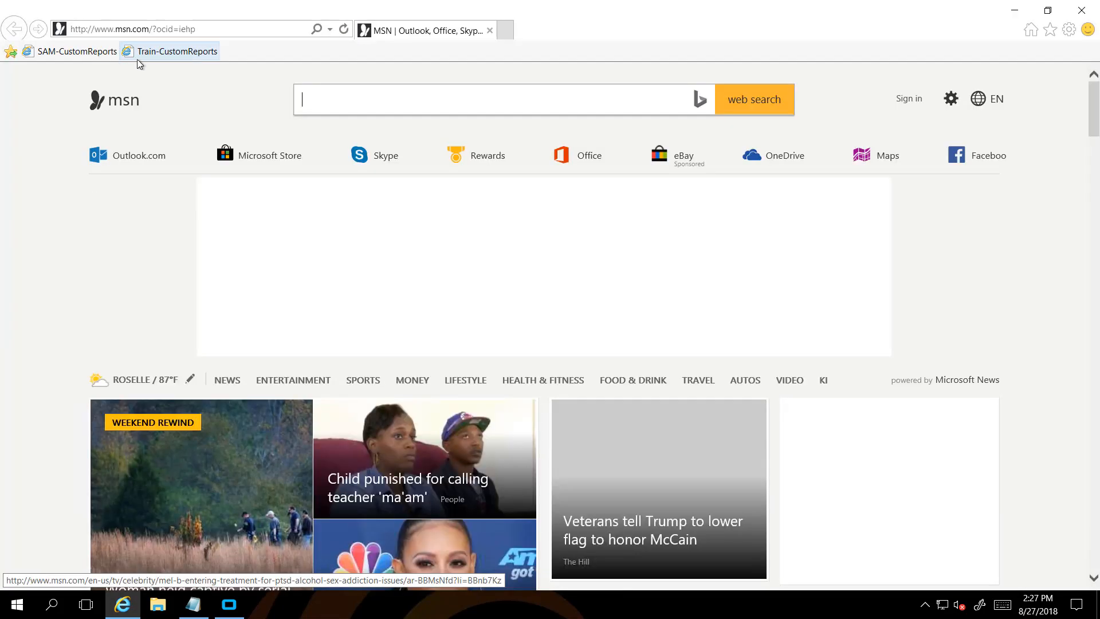
click(150, 52)
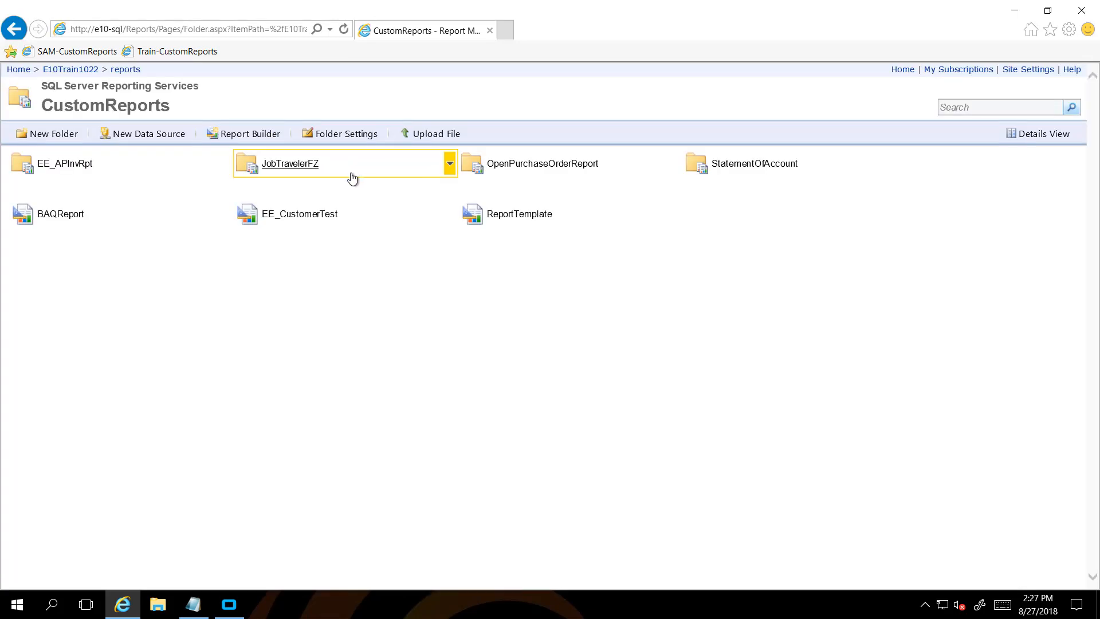
click(63, 71)
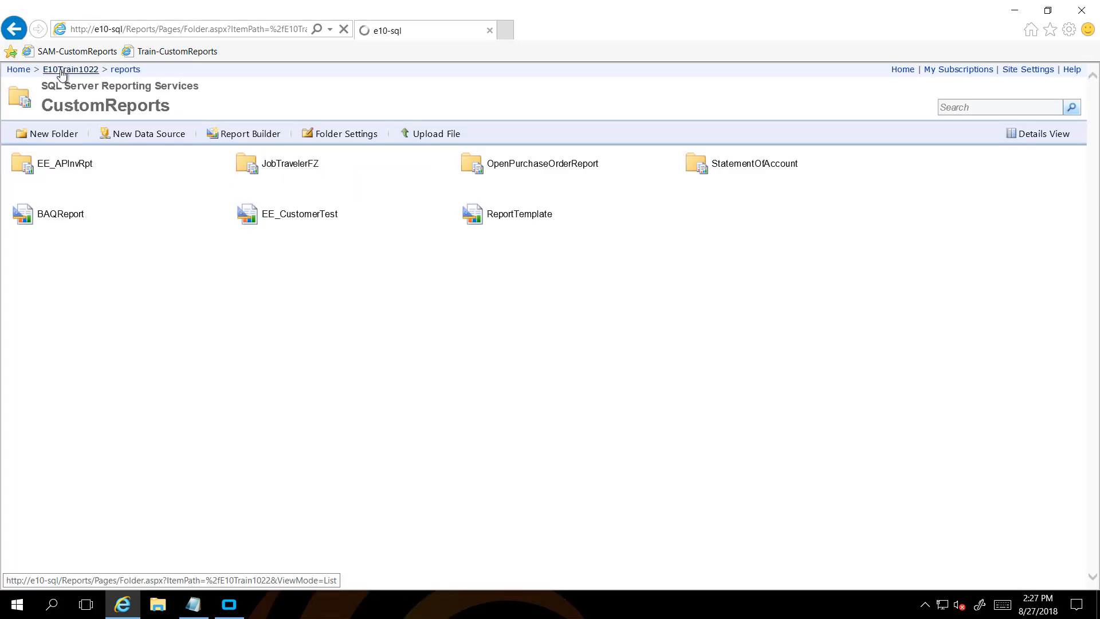
click(26, 71)
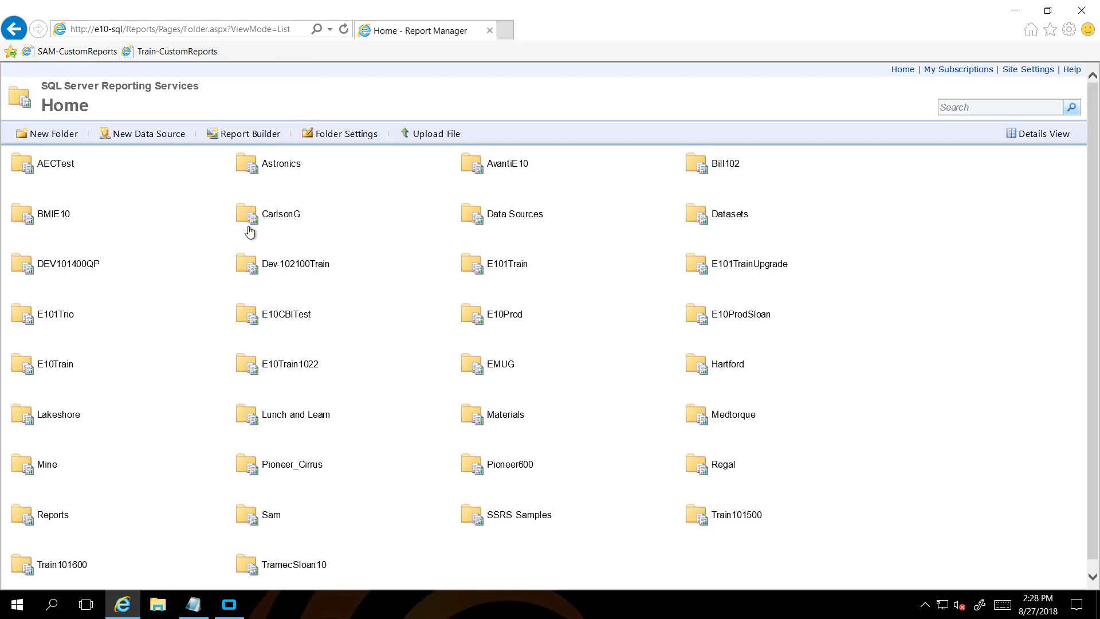
Browse from the training CustomReports folder up to E10Train1022, open its reports folder and examine the contents of DefRevRecogEditList
click(183, 52)
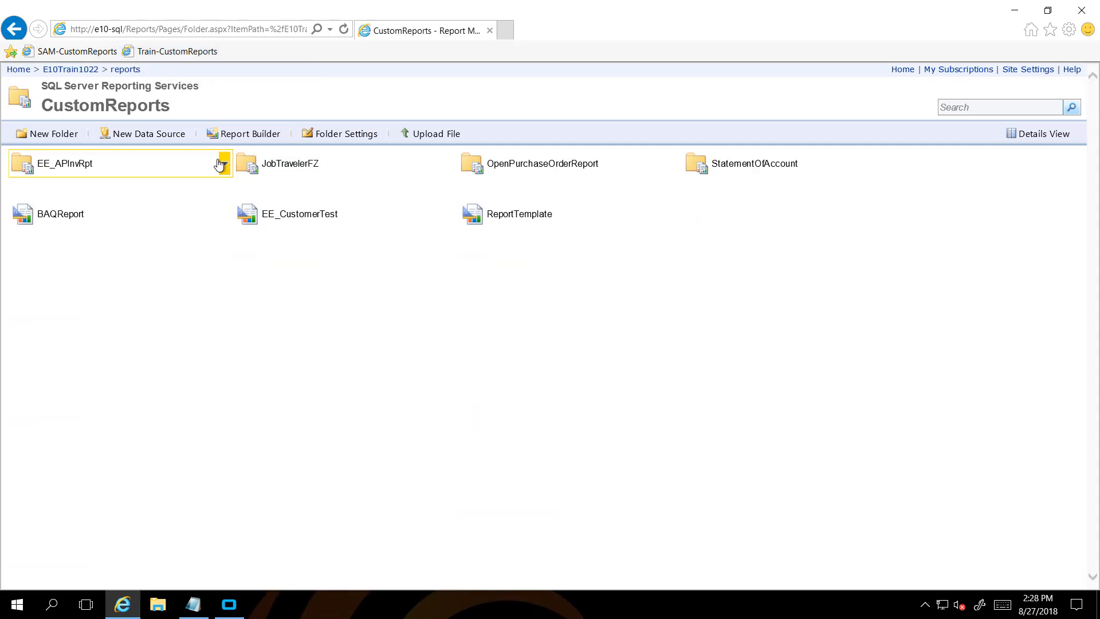
click(71, 69)
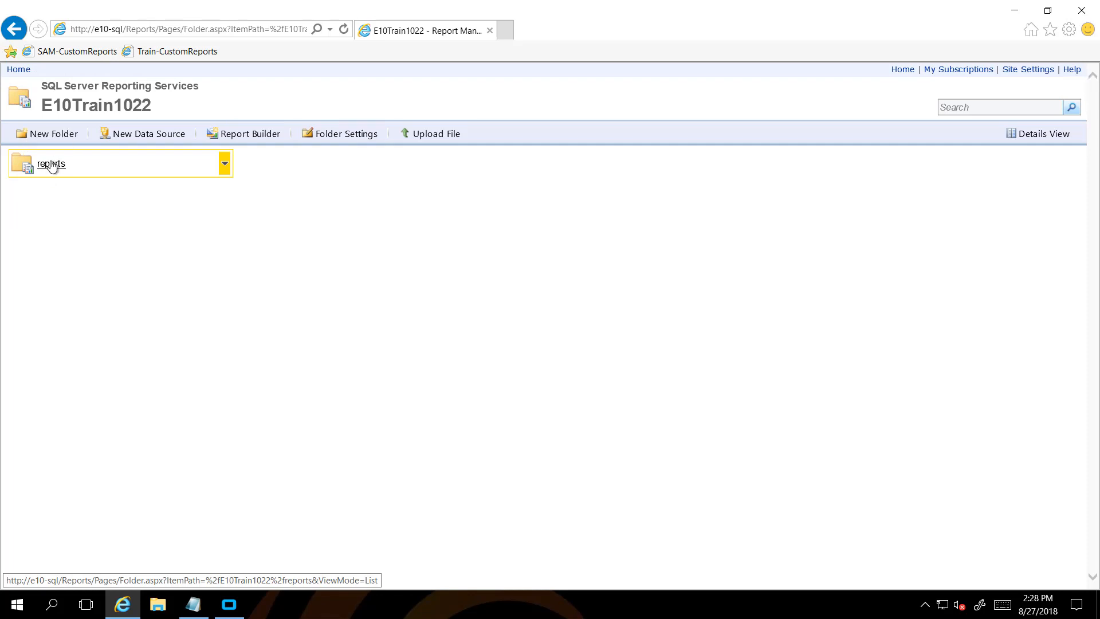
click(50, 165)
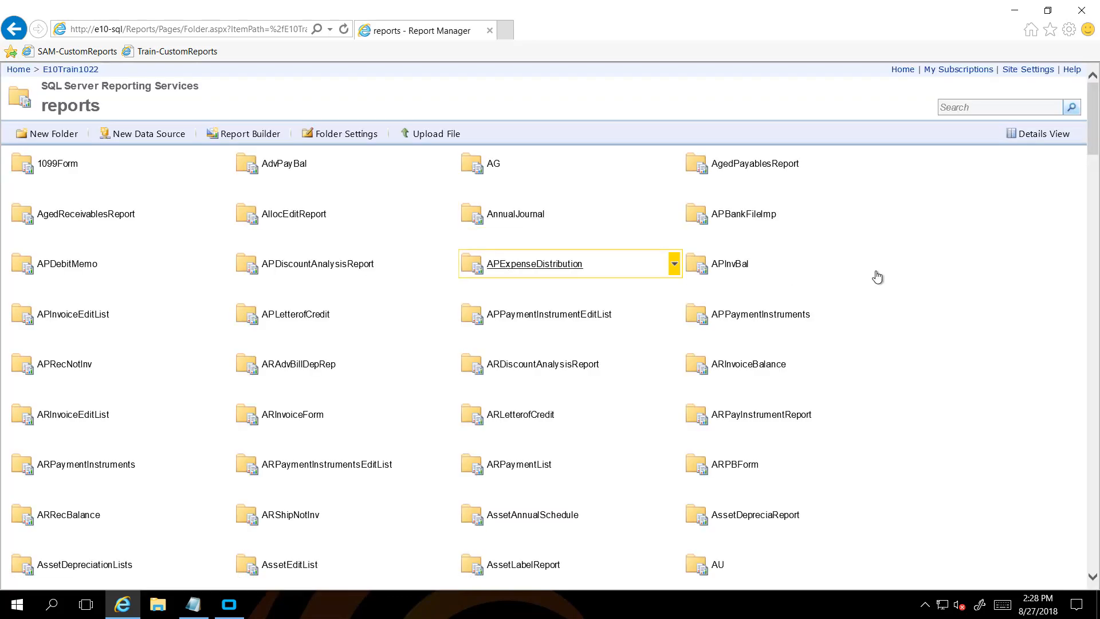
scroll(797, 287, down, 7)
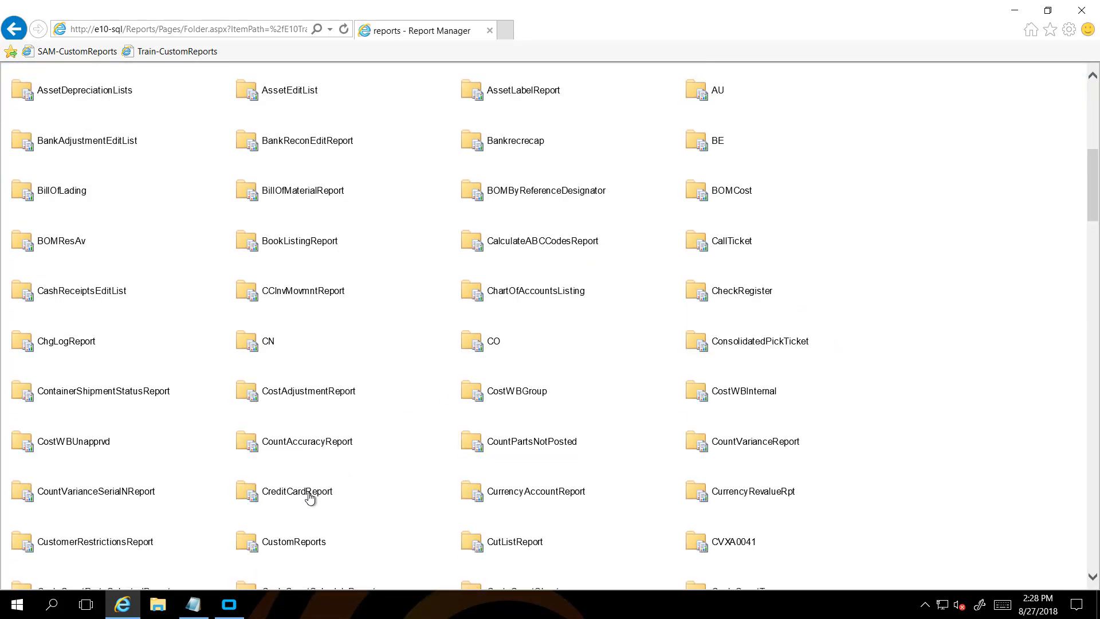
scroll(239, 496, down, 2)
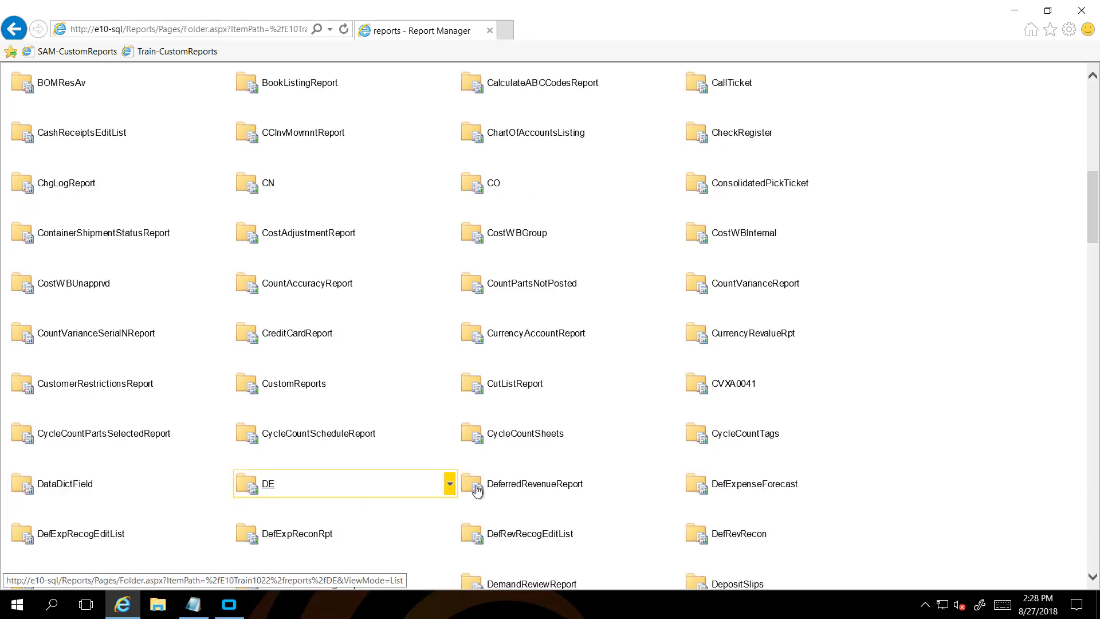
click(550, 533)
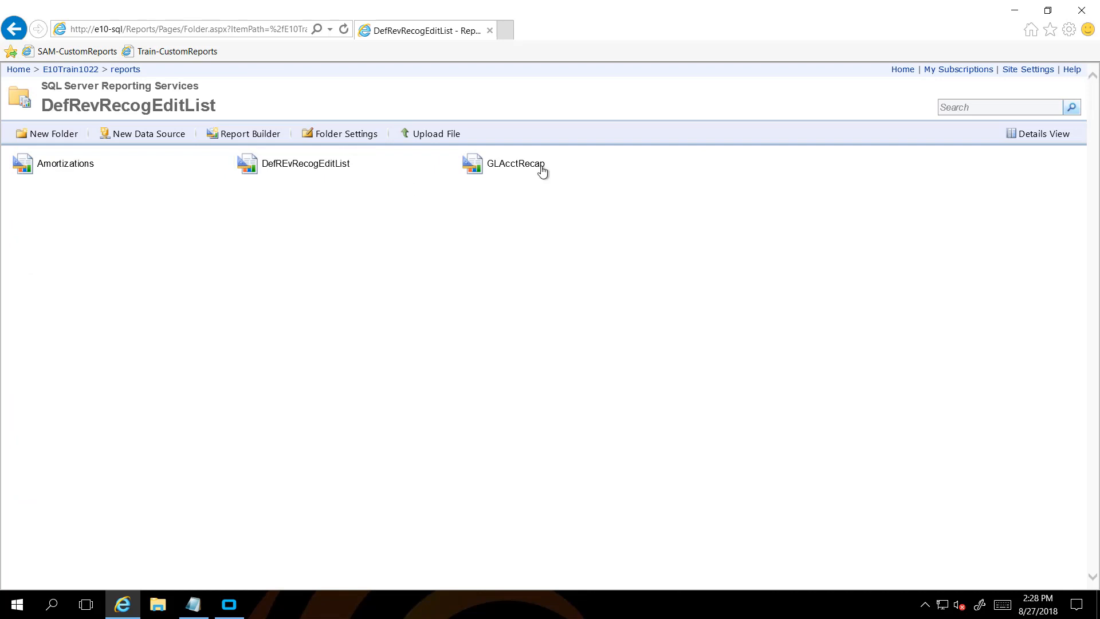
Return to the reports folder, view the contents of its CustomReports folder and minimize the browser
click(14, 28)
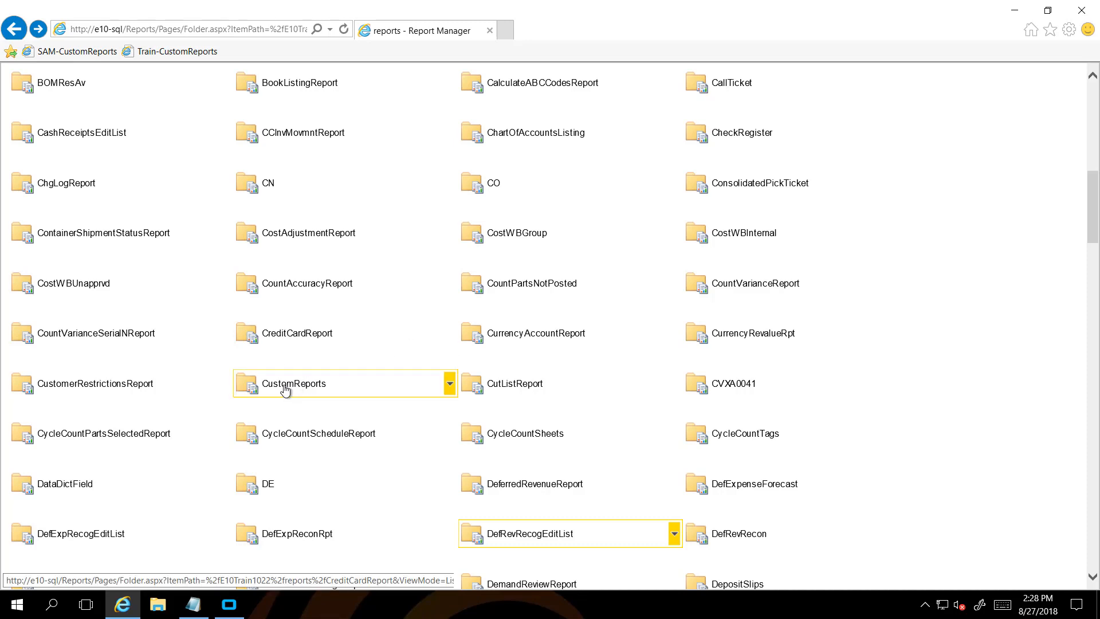
click(287, 384)
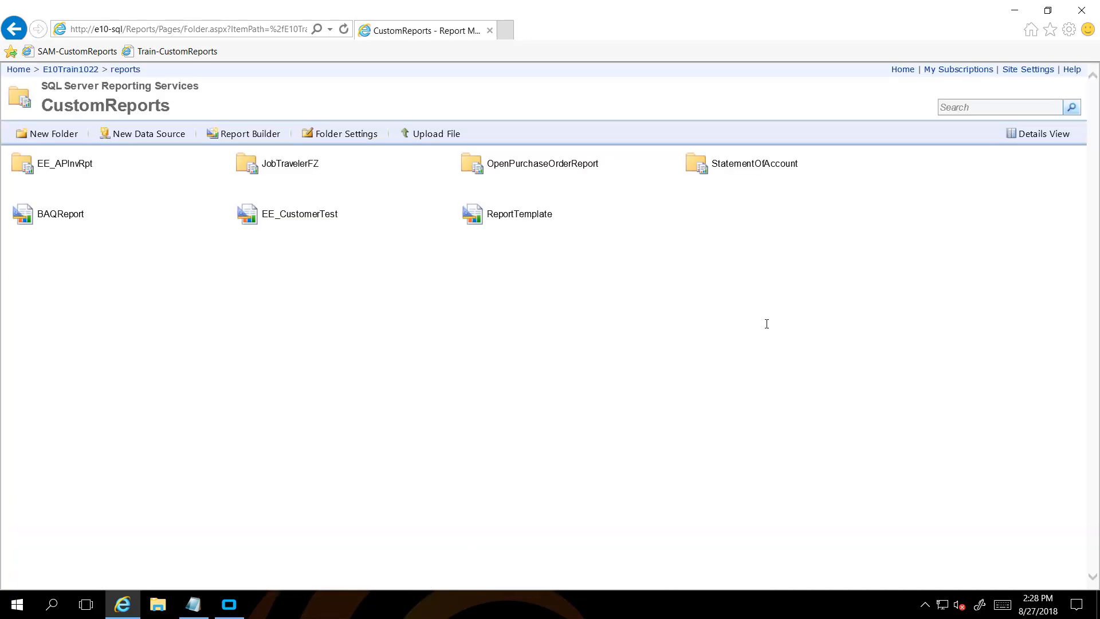
click(1016, 12)
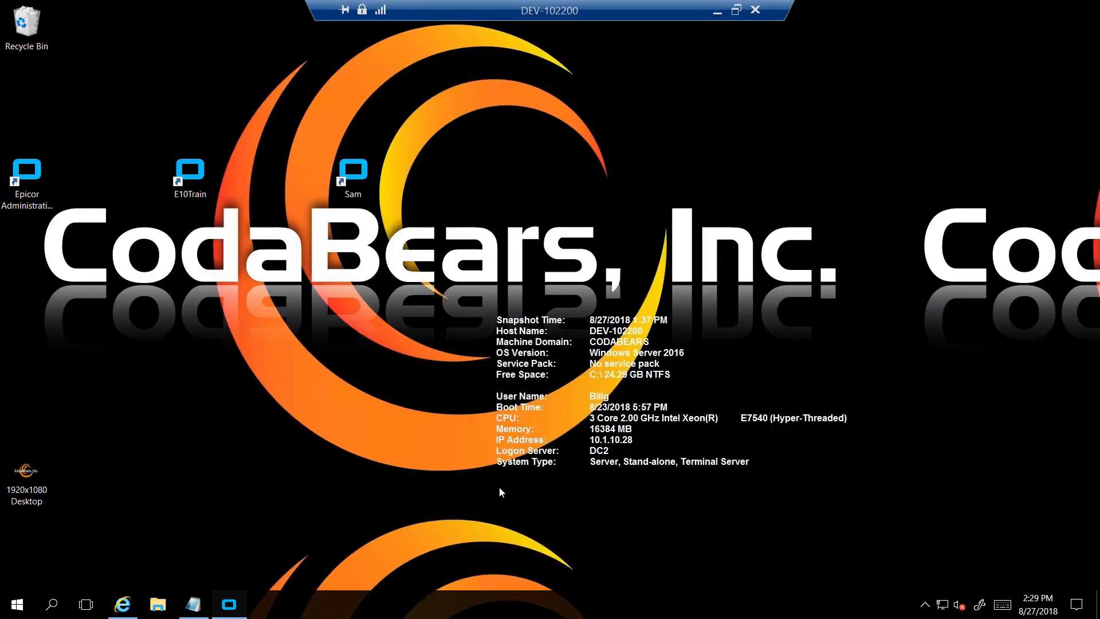
Switch to Epicor and open Purchase Order Entry from General Operations under Material Management, Purchase Management
click(229, 604)
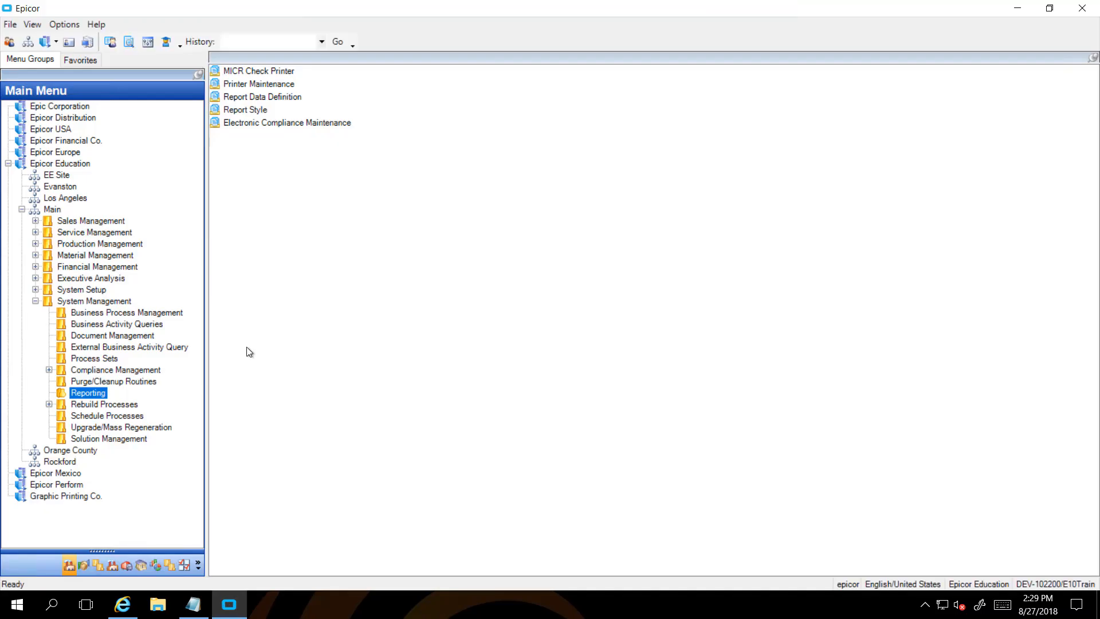
double_click(83, 257)
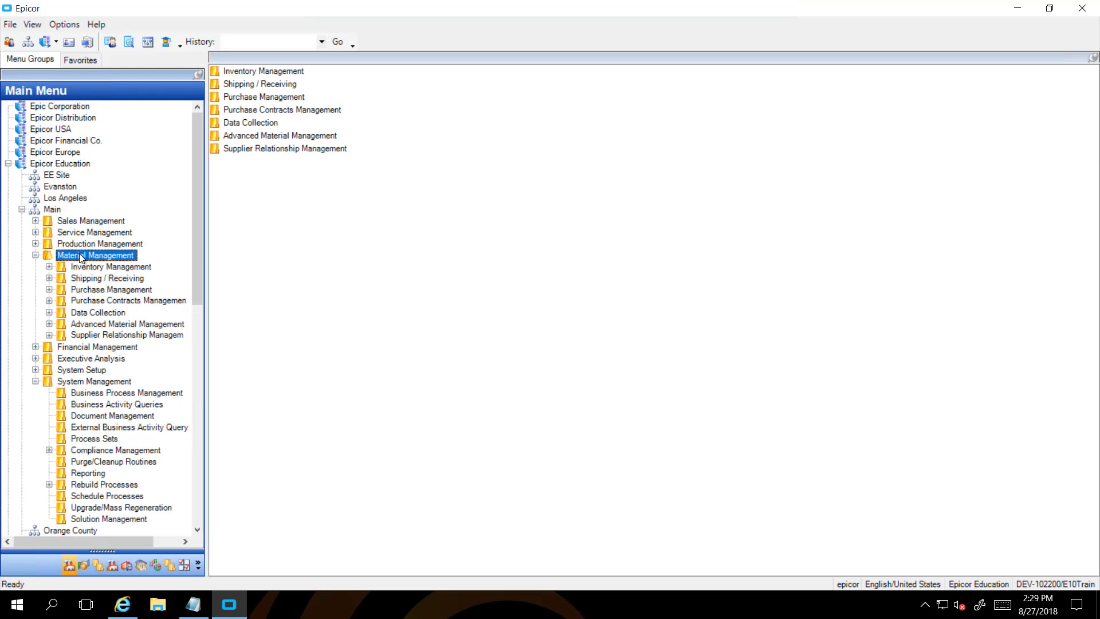
double_click(91, 290)
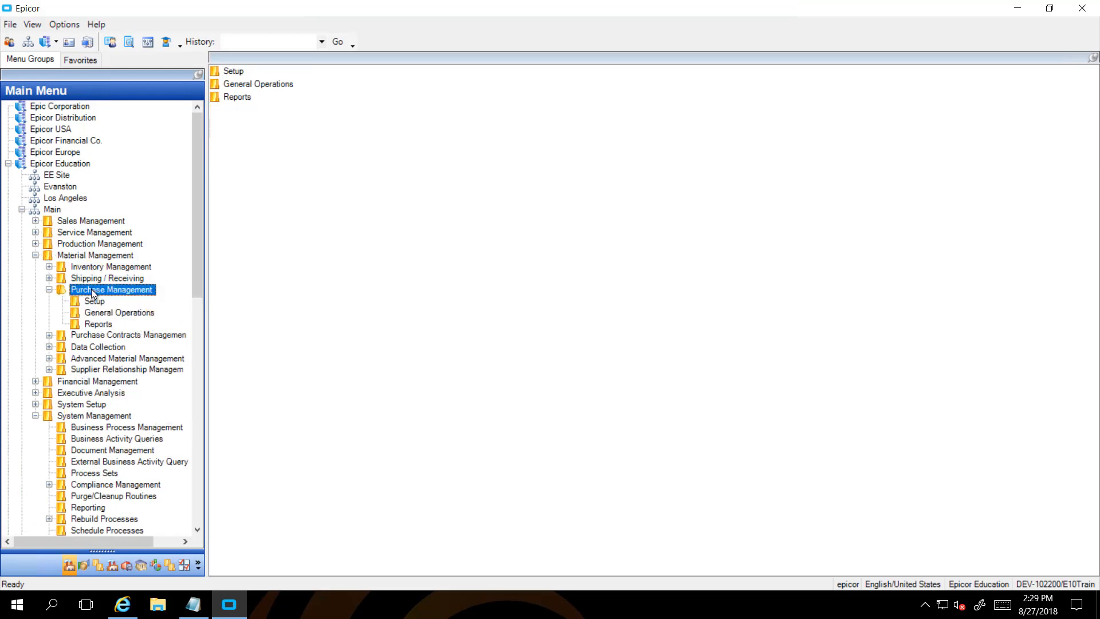
double_click(92, 290)
double_click(92, 290)
click(95, 313)
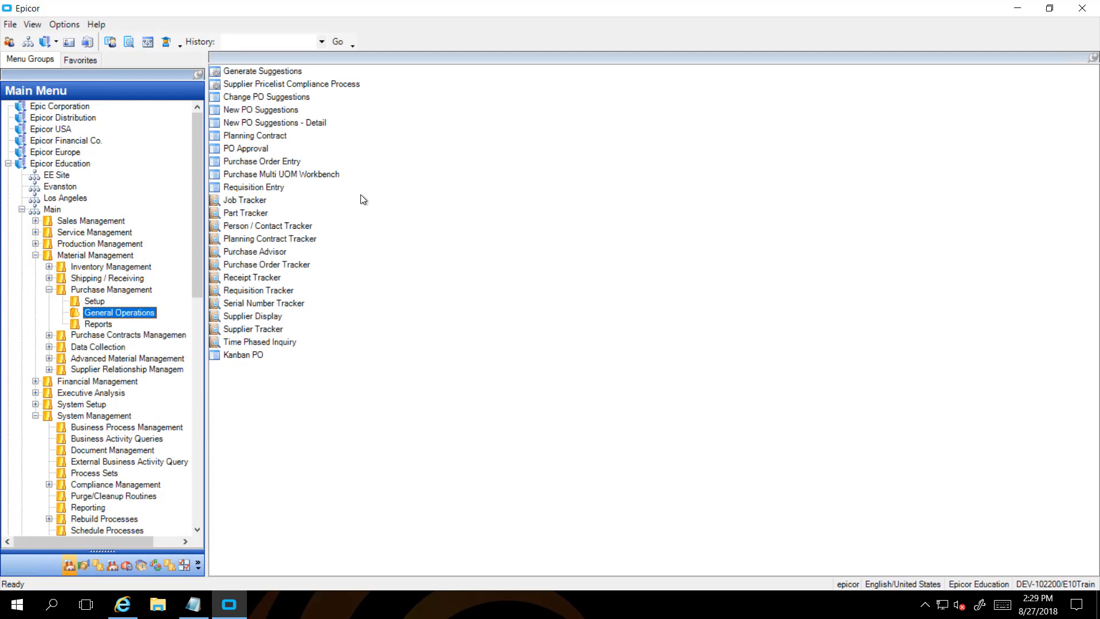
click(273, 162)
double_click(271, 161)
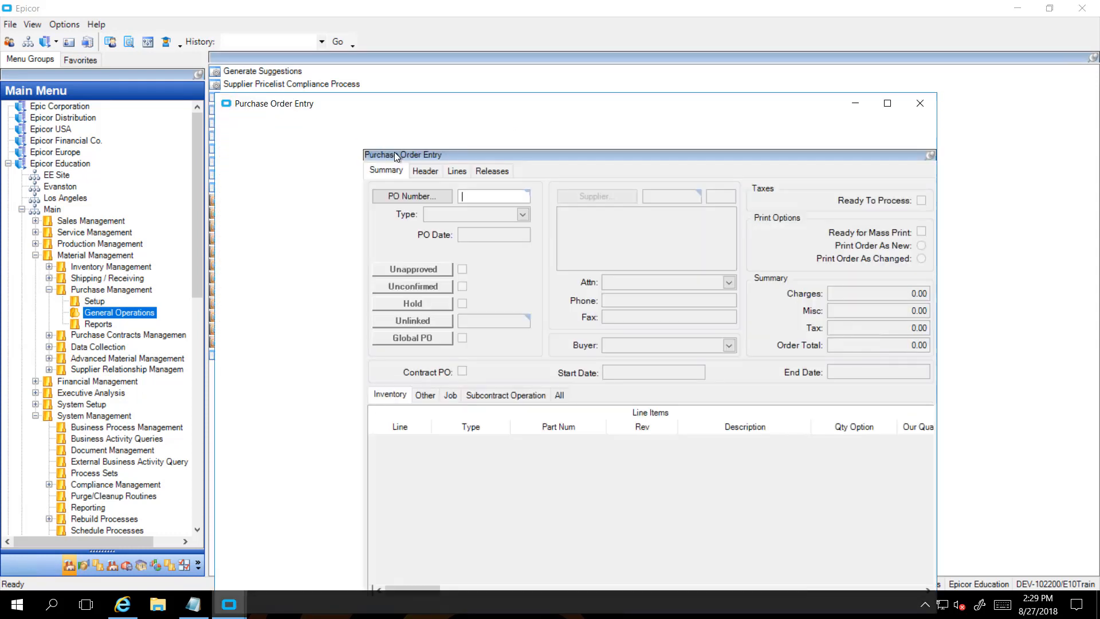
Search for purchase orders and load the Gecco Steel order dated 12/4/2014
click(410, 197)
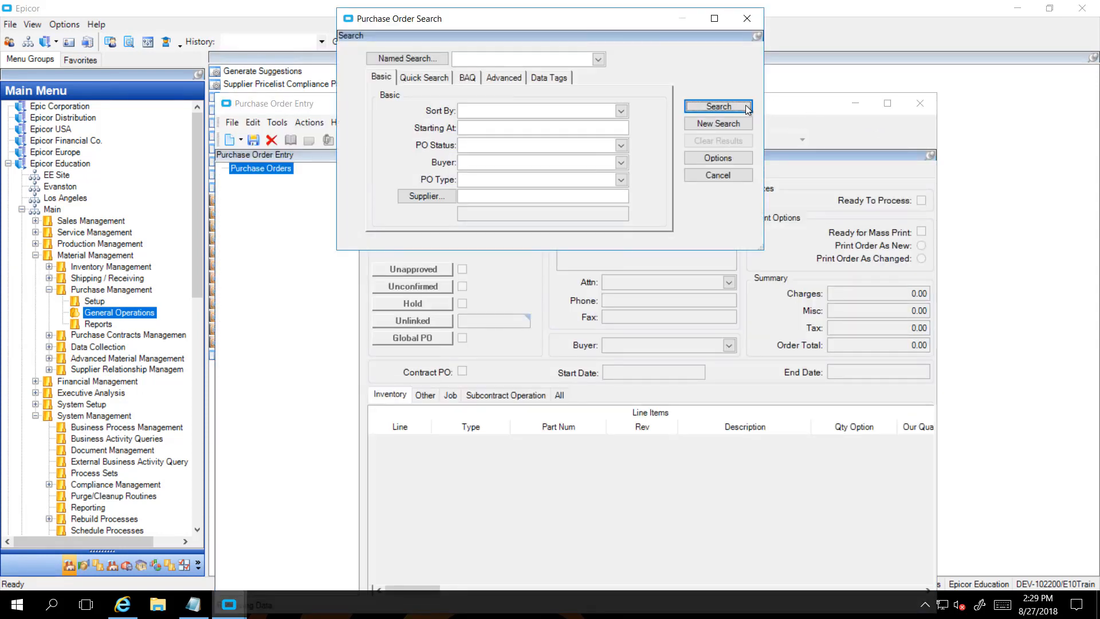
click(746, 107)
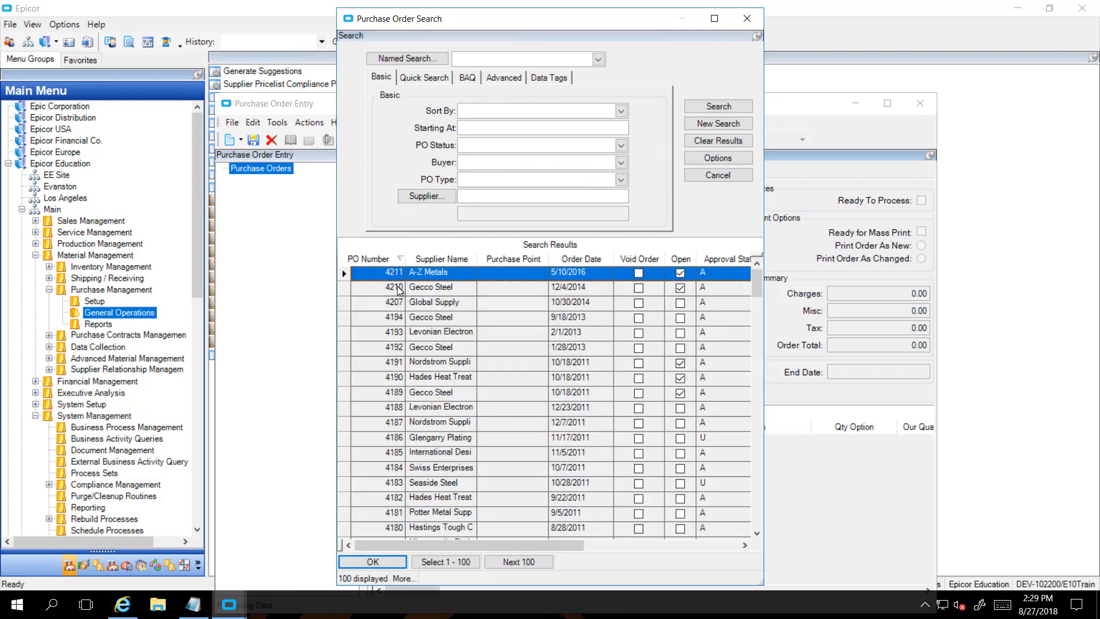
double_click(399, 289)
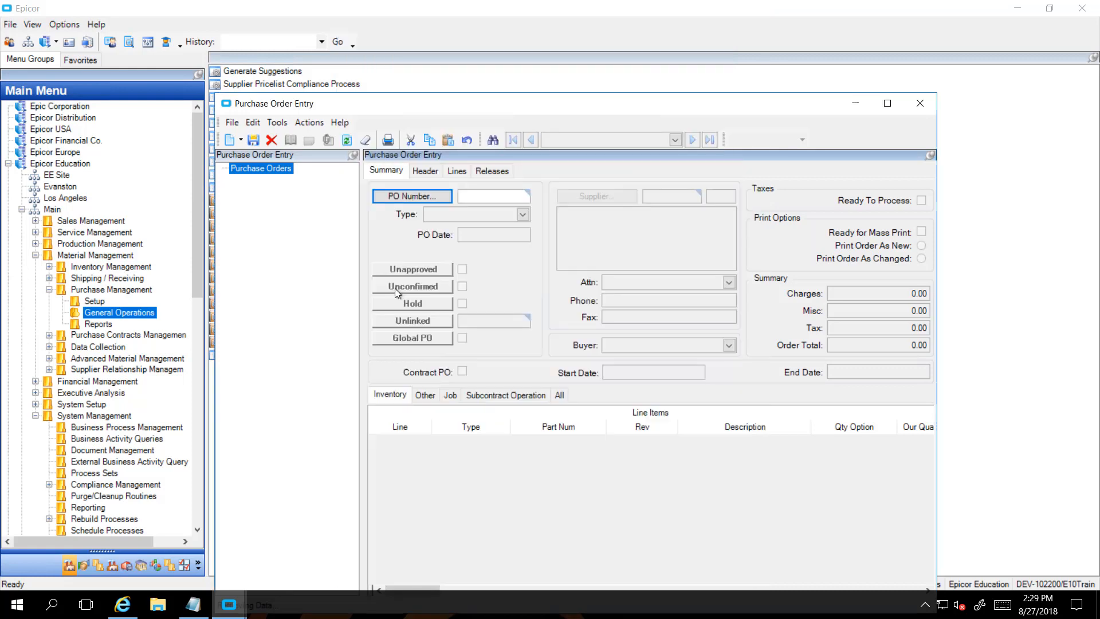
Generate a print preview of the purchase order with the archive period set to Day, and close the print dialog
click(309, 123)
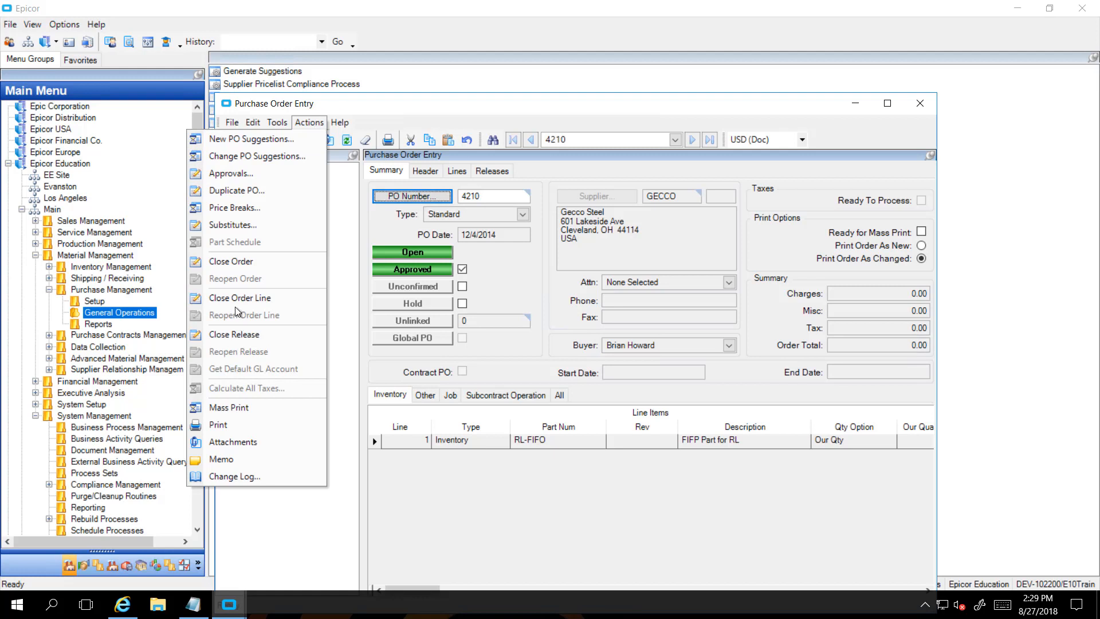
click(220, 425)
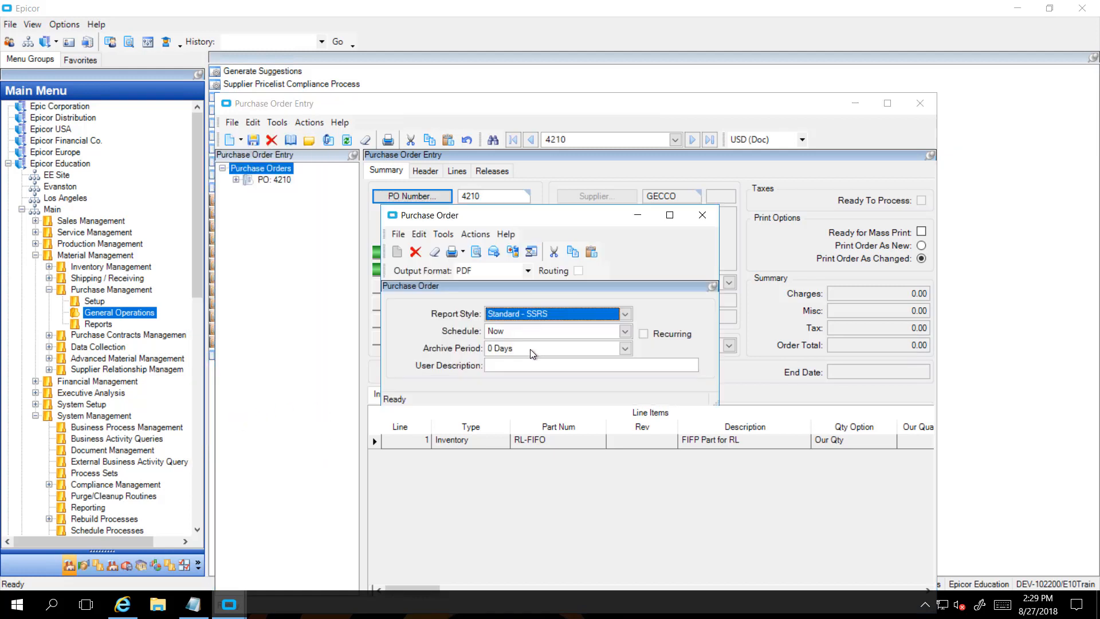
click(626, 348)
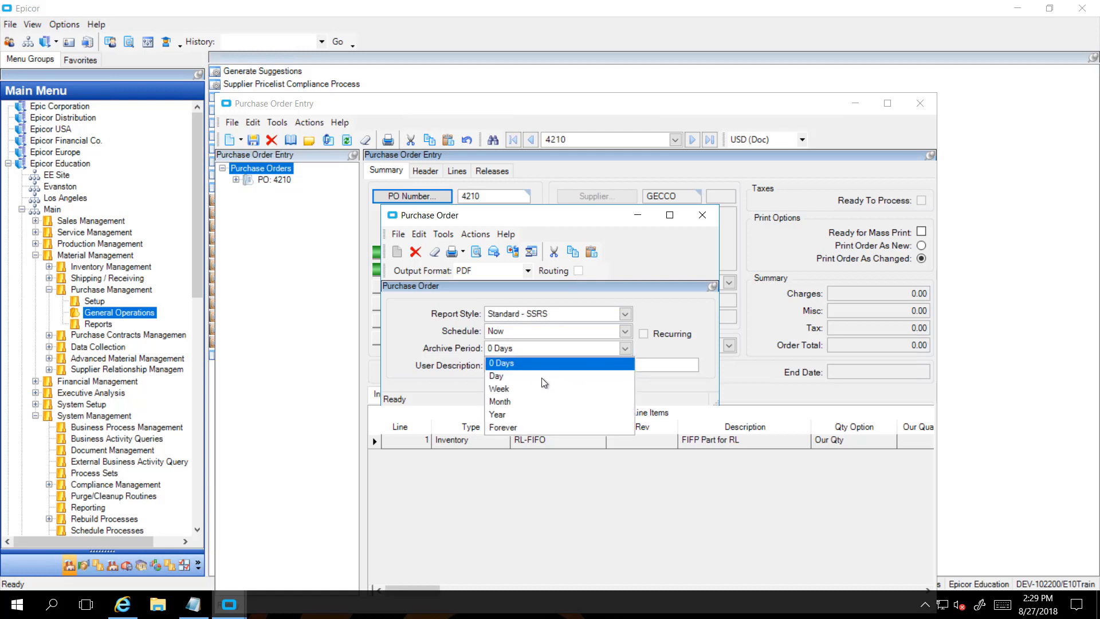
click(498, 376)
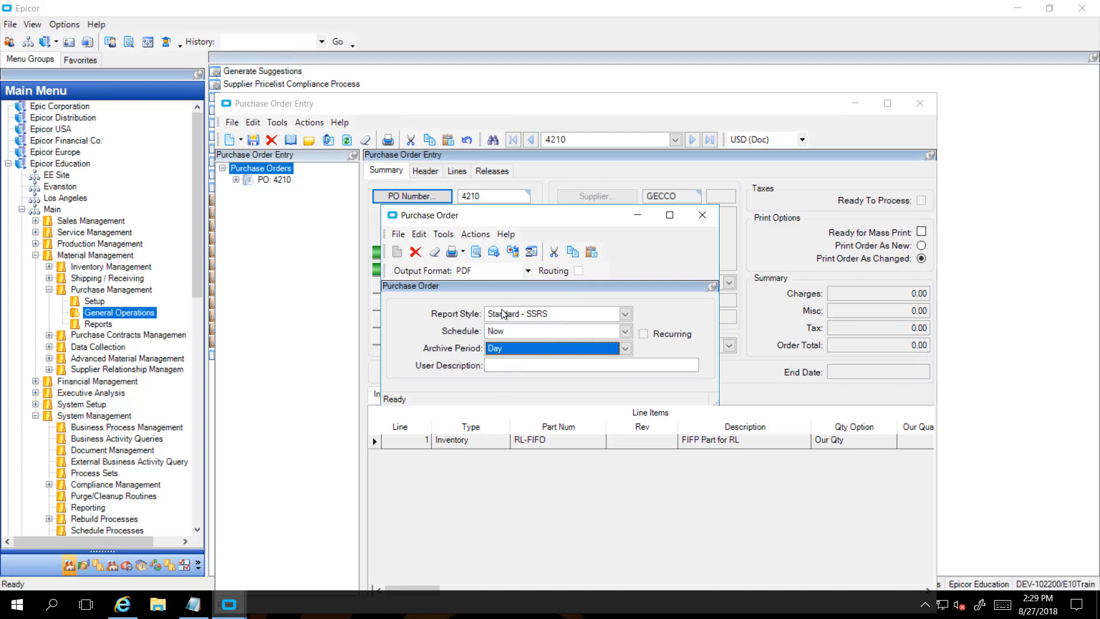
click(474, 252)
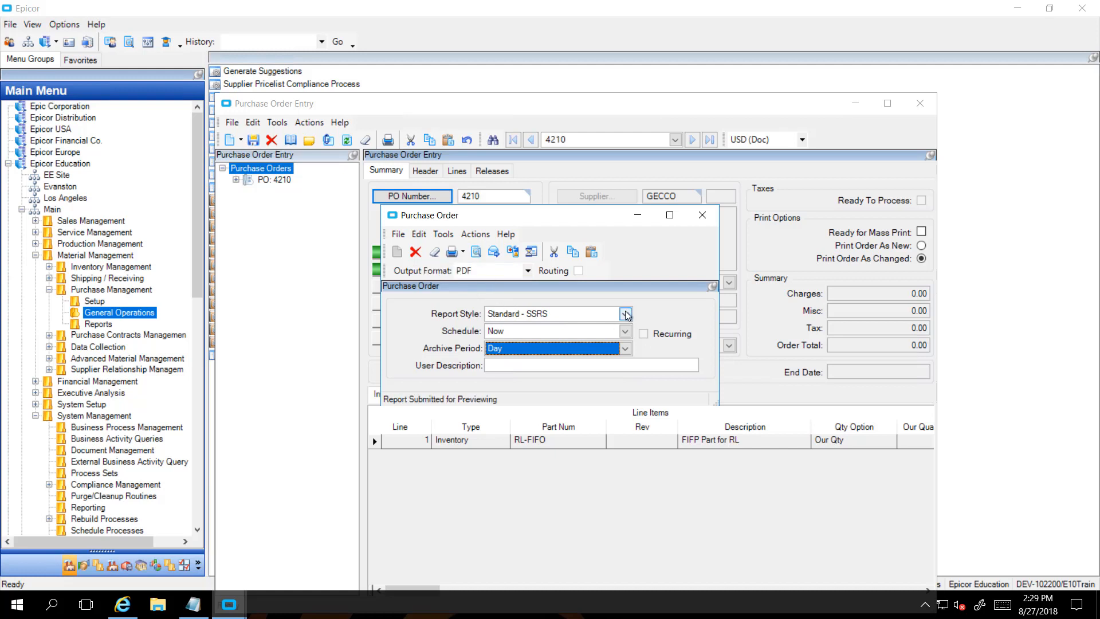
click(702, 215)
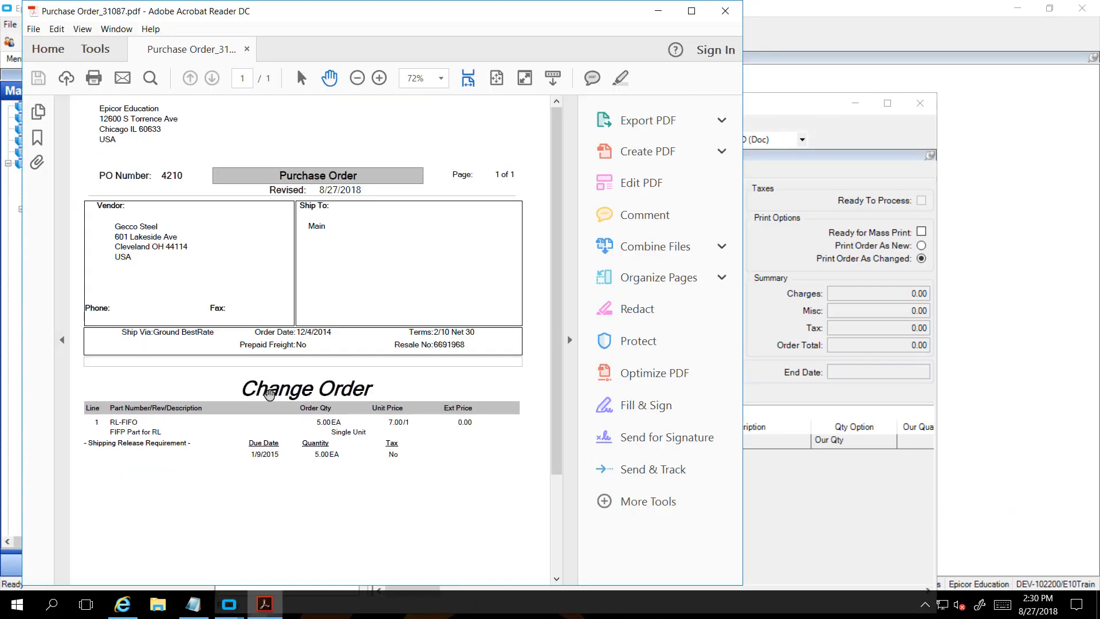
Open the E10Train System Monitor and select the Purchase Order report in its reports list
click(924, 605)
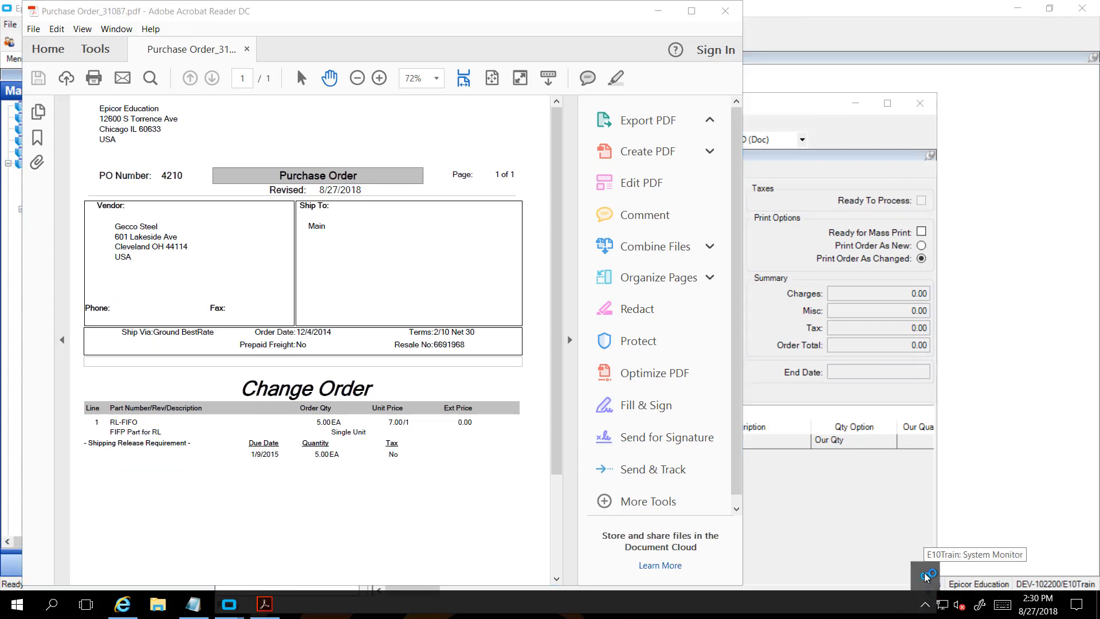
double_click(926, 576)
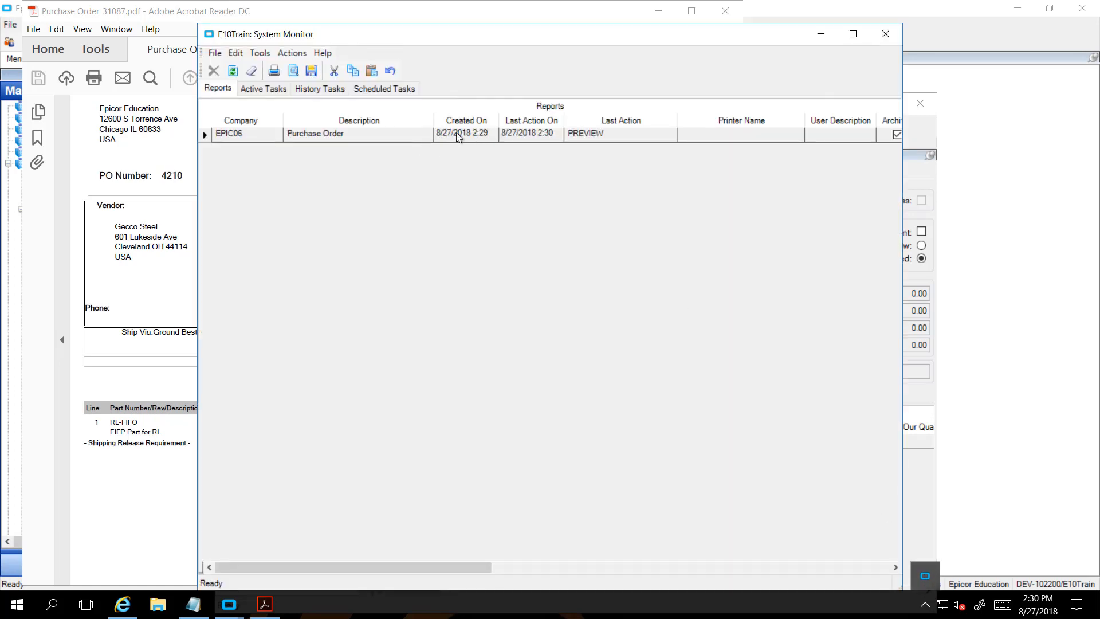
click(205, 135)
Copy the report database identifier from the Purchase Order report's File Name value
click(644, 569)
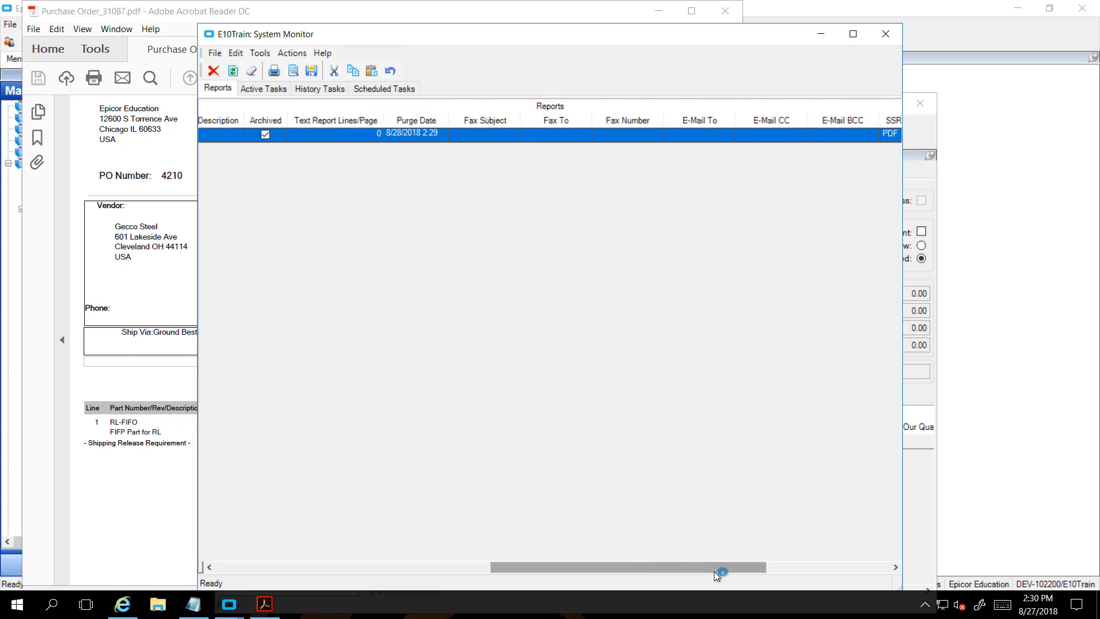
click(819, 570)
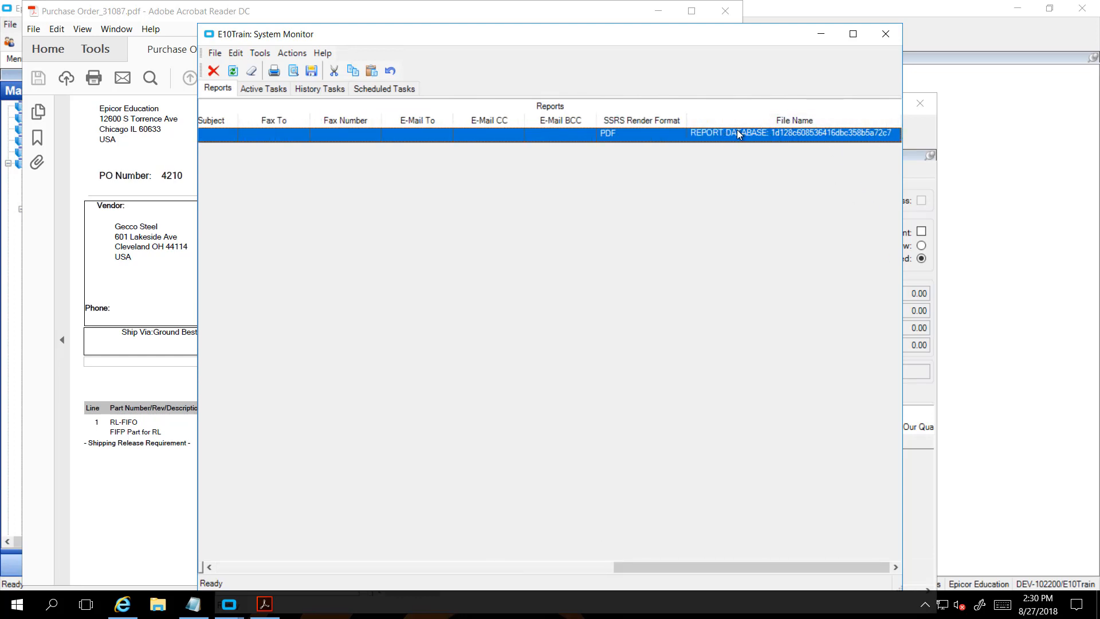
click(812, 133)
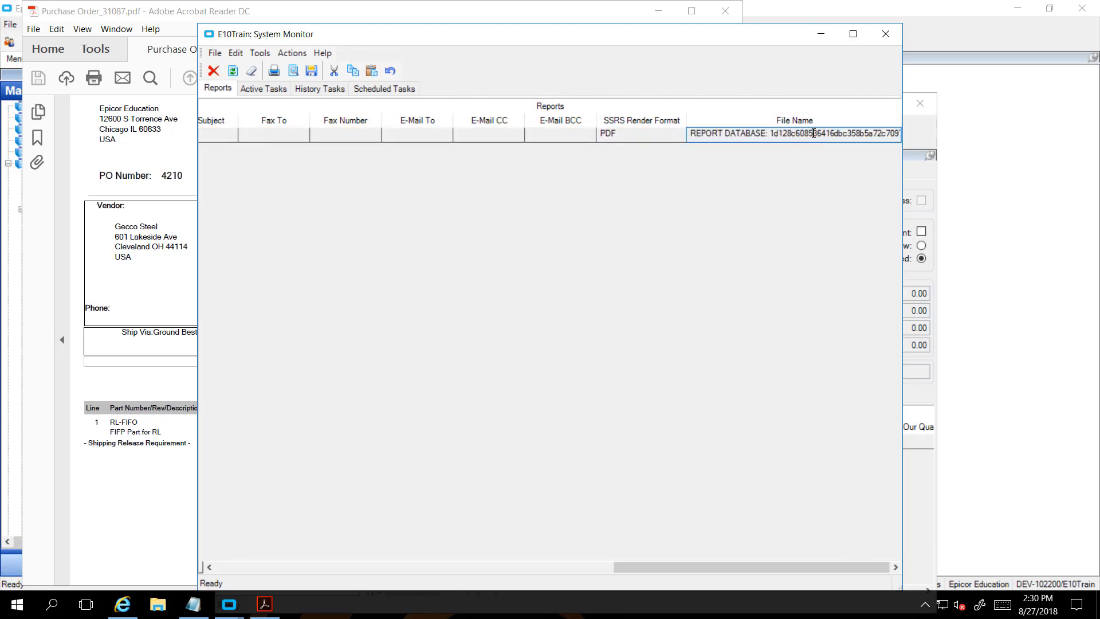
double_click(812, 132)
right_click(814, 132)
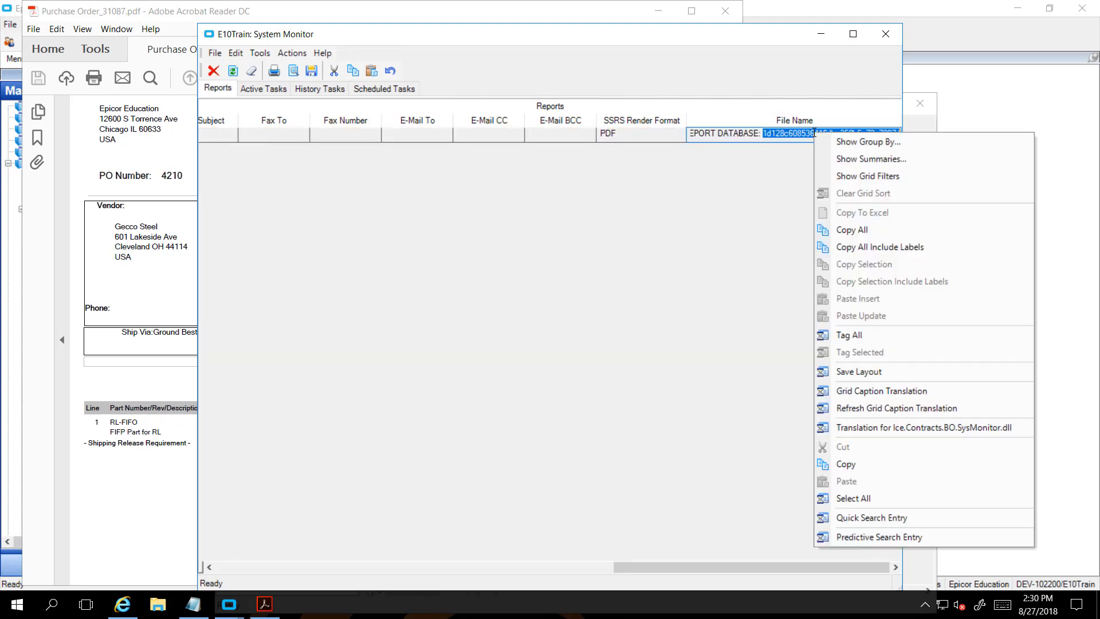
click(854, 464)
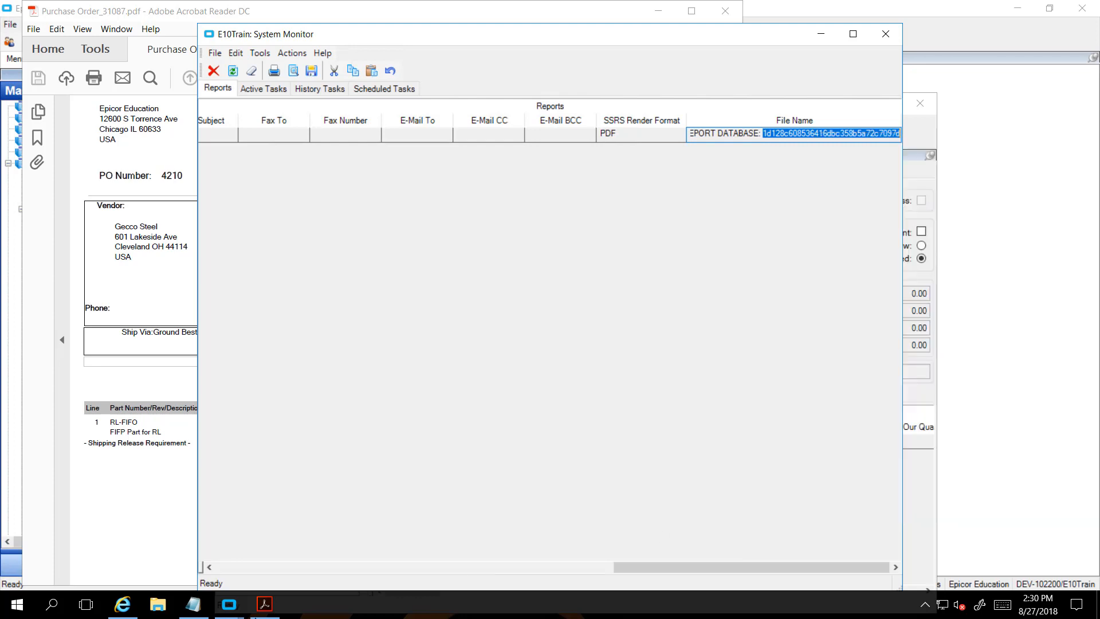
Switch to Notepad and paste the copied report database identifier into the blank document
click(193, 604)
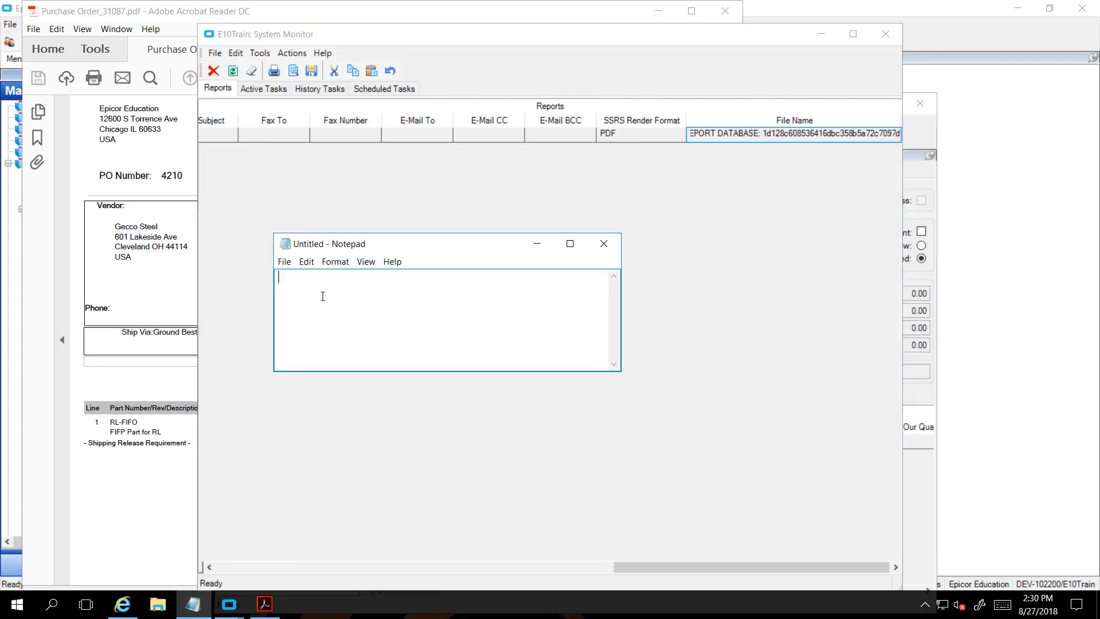
right_click(307, 288)
click(204, 342)
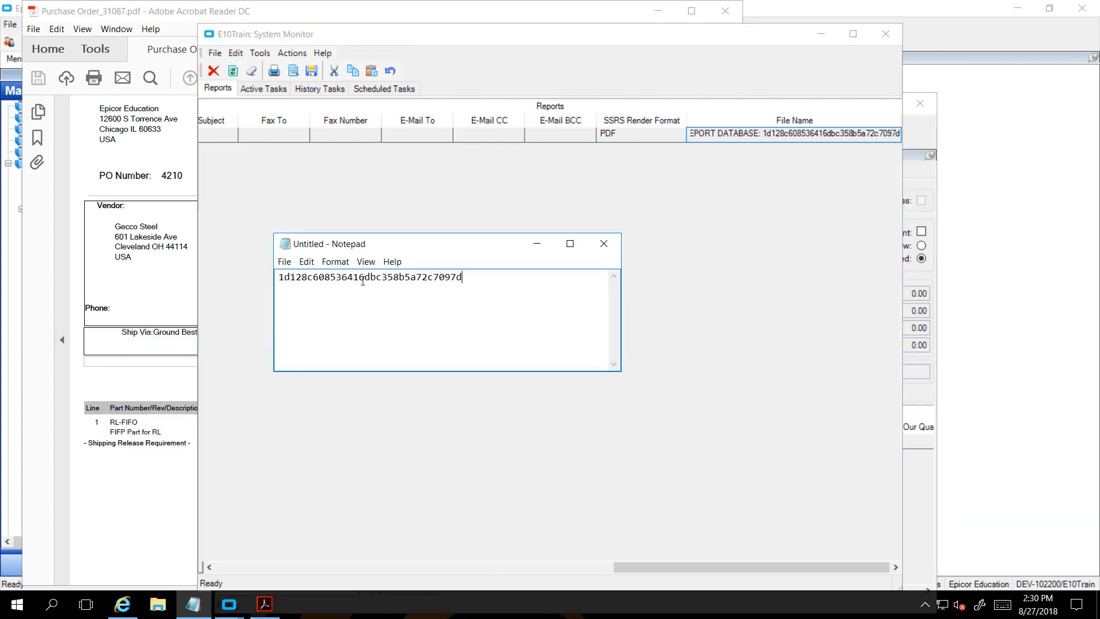
Close the System Monitor, the purchase order PDF and Purchase Order Entry, keeping the Notepad note minimized
click(886, 34)
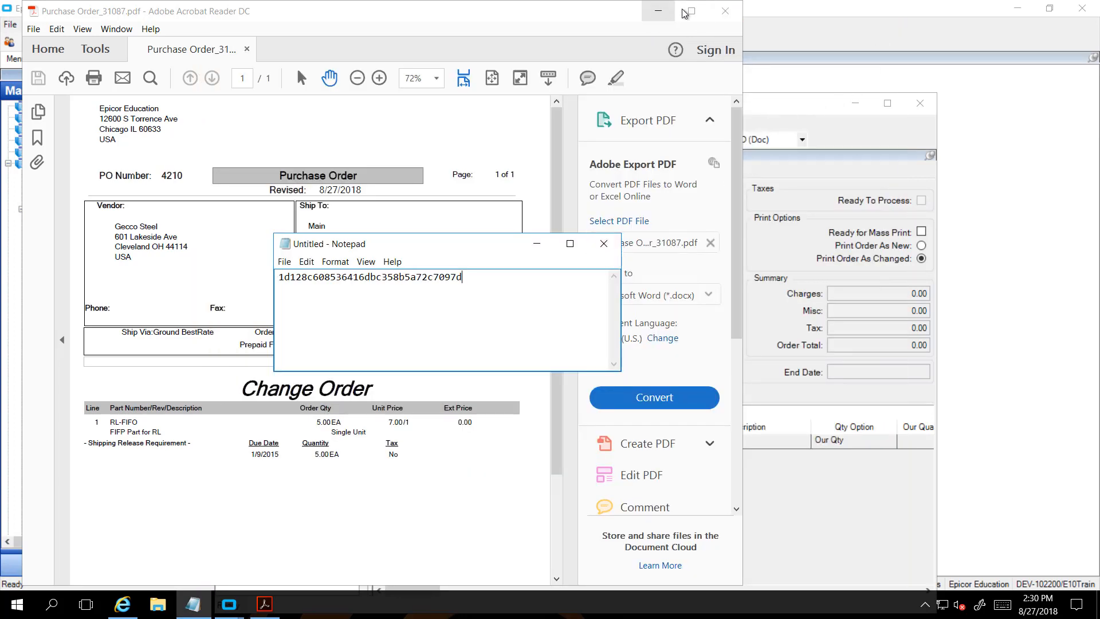
click(723, 12)
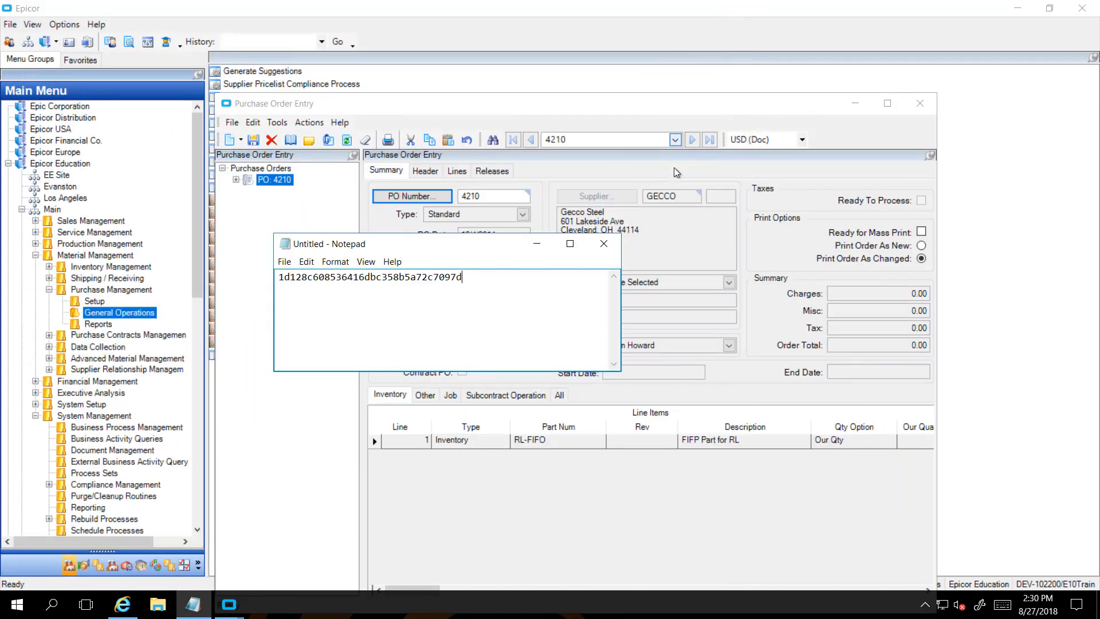
click(537, 243)
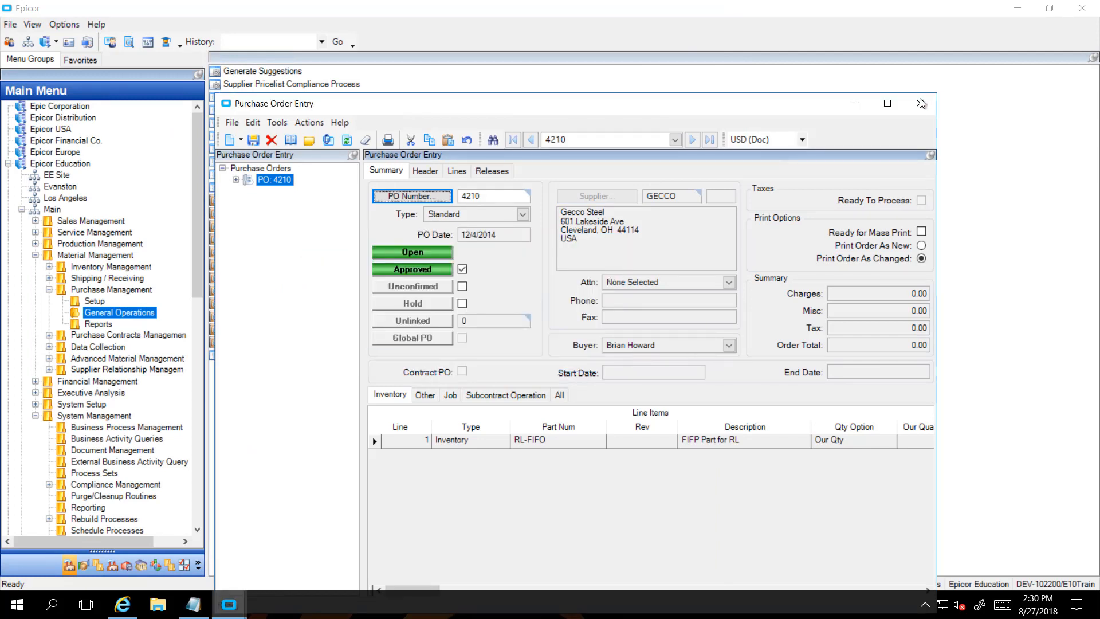
click(919, 103)
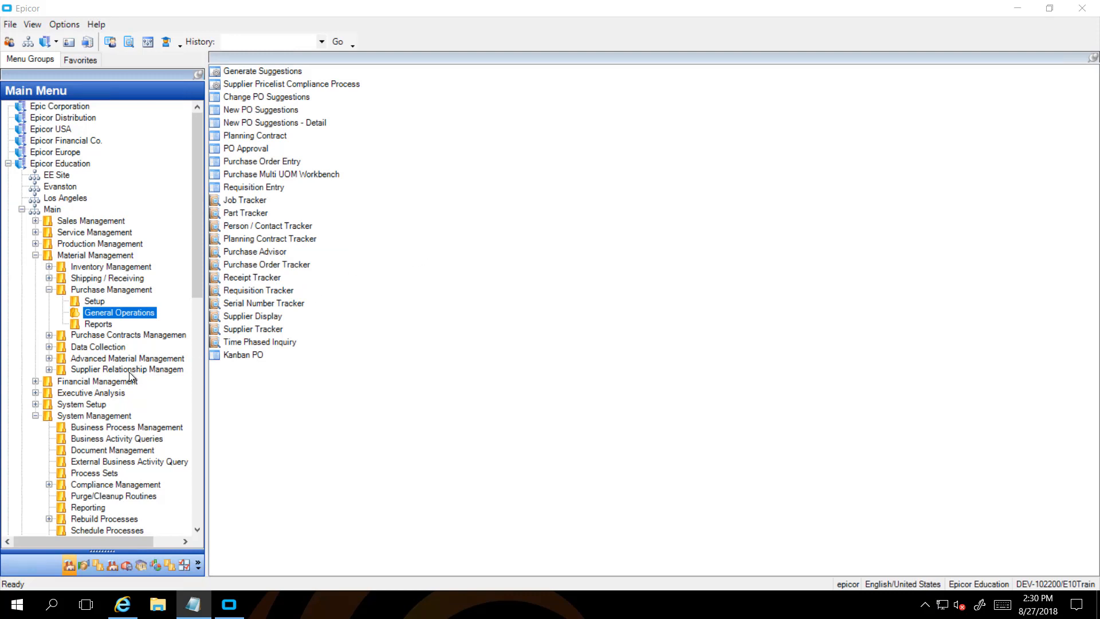
Open Report Style Maintenance from the Reporting folder under System Management
click(197, 496)
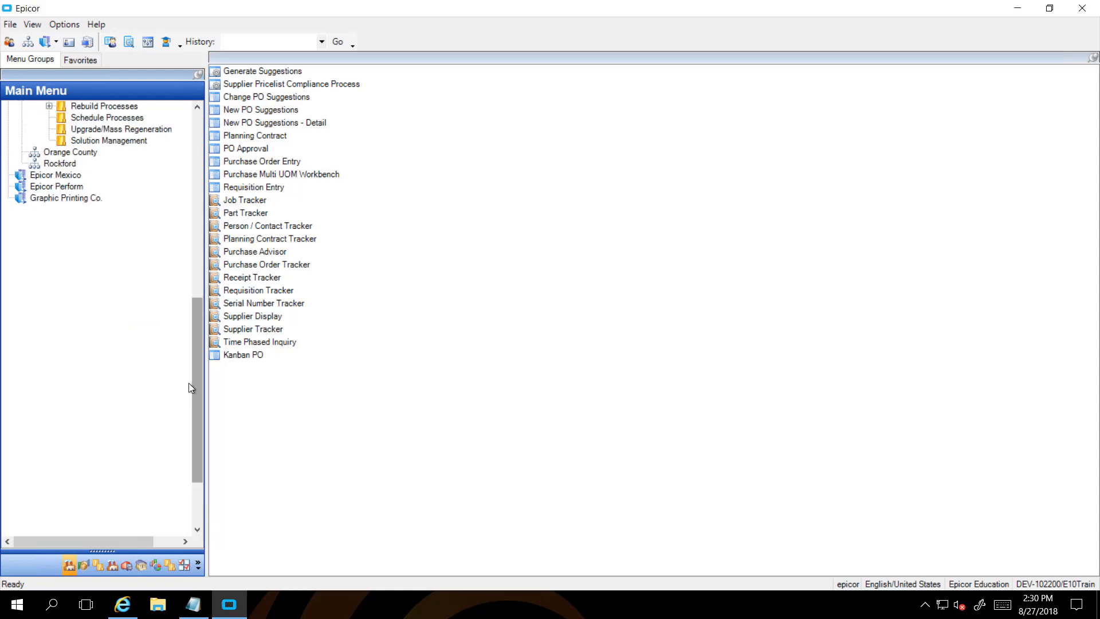
click(197, 106)
click(197, 105)
click(197, 105)
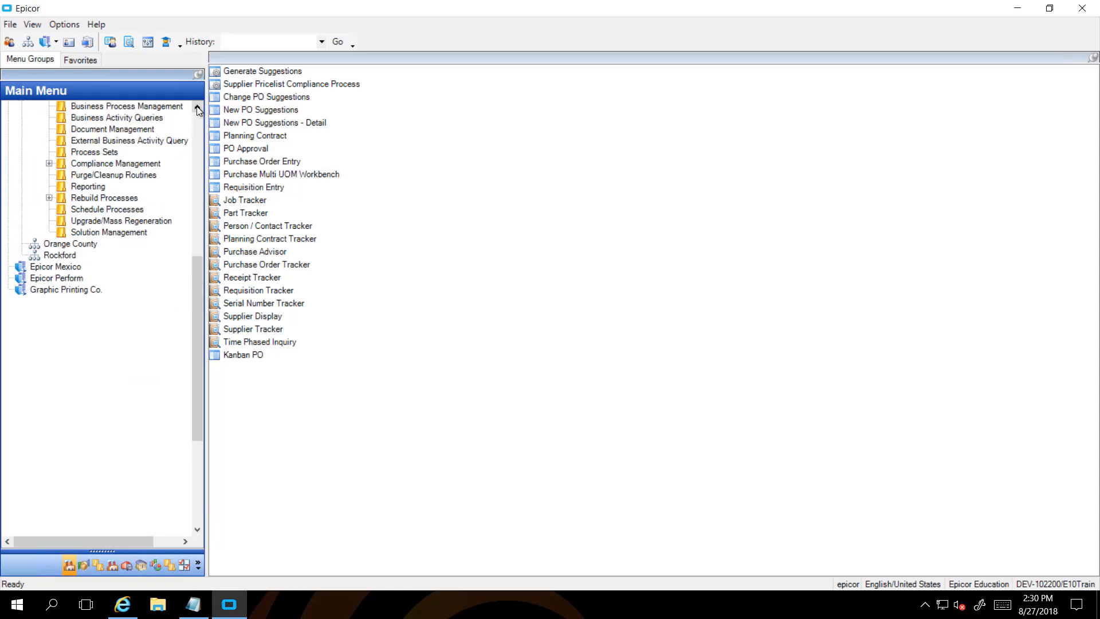
click(197, 106)
click(197, 105)
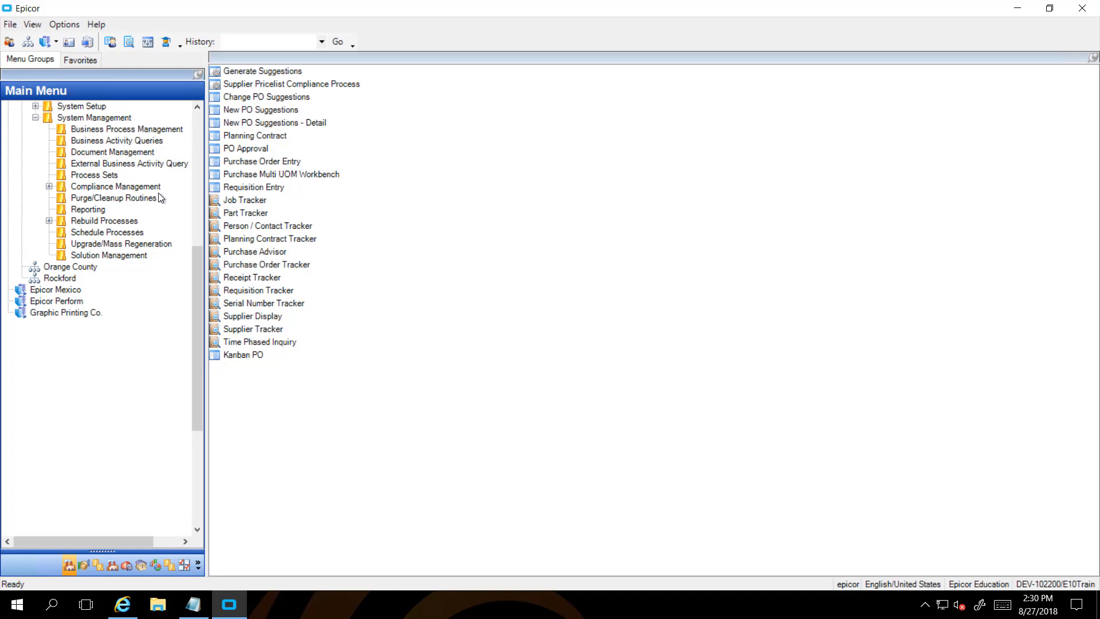
click(86, 209)
double_click(242, 110)
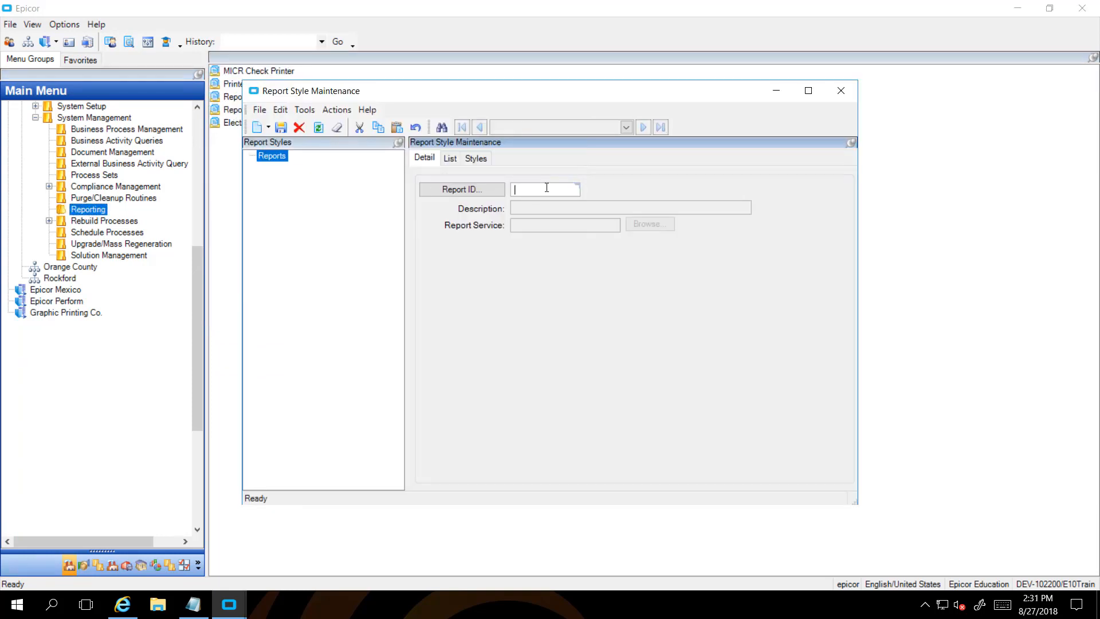
Load the POForm report, check the details of its PO Form With Logo style, and select the Standard - SSRS style
text(POForm)
key(Tab)
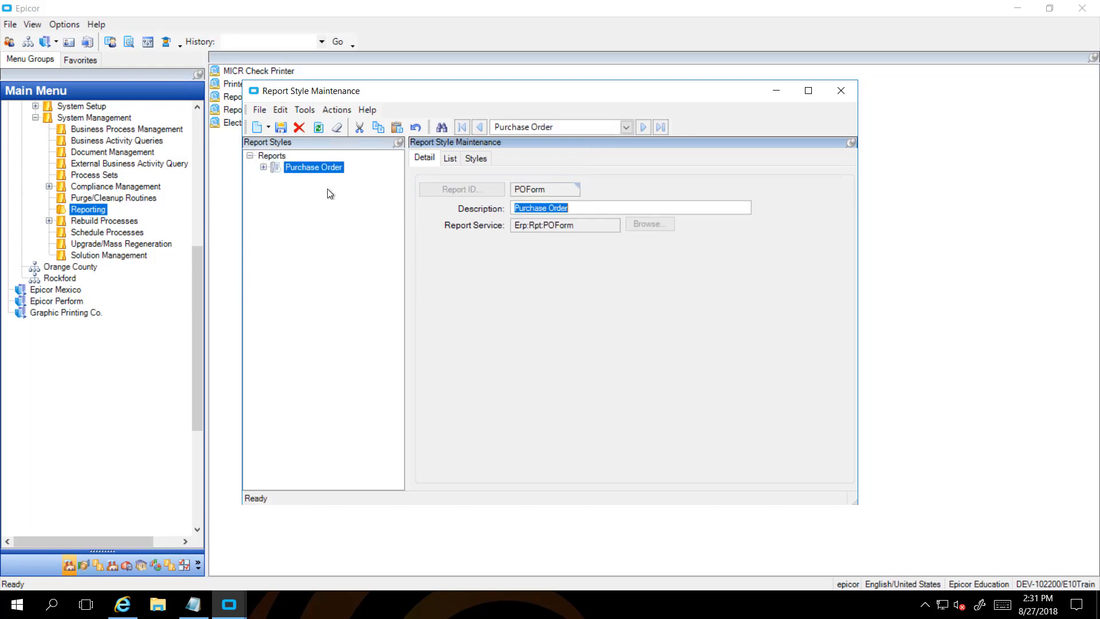
click(263, 166)
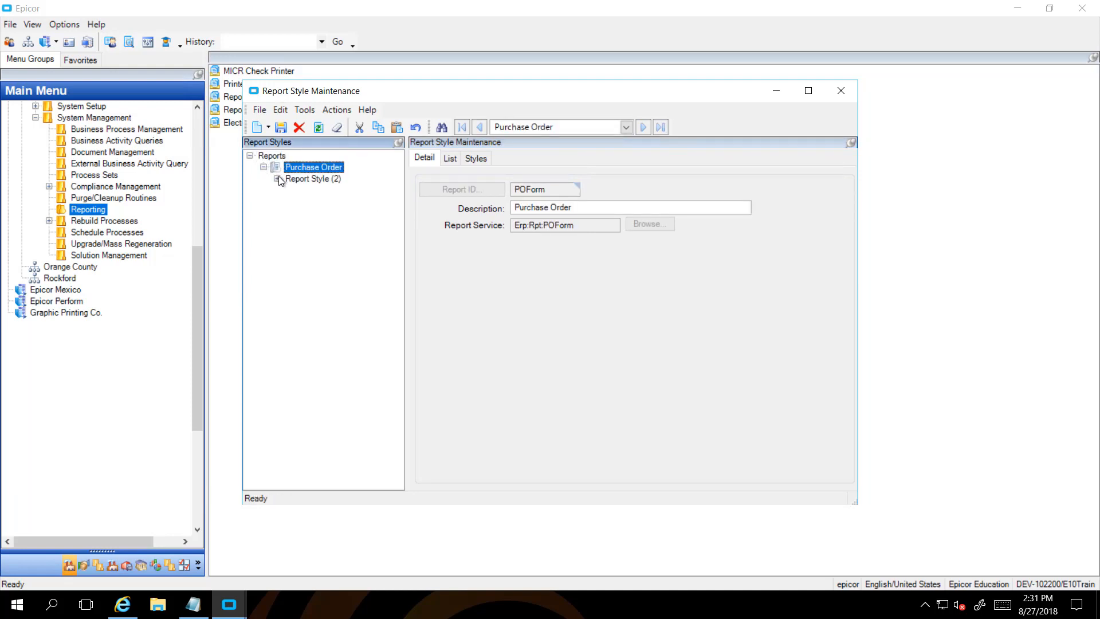
click(278, 178)
click(337, 191)
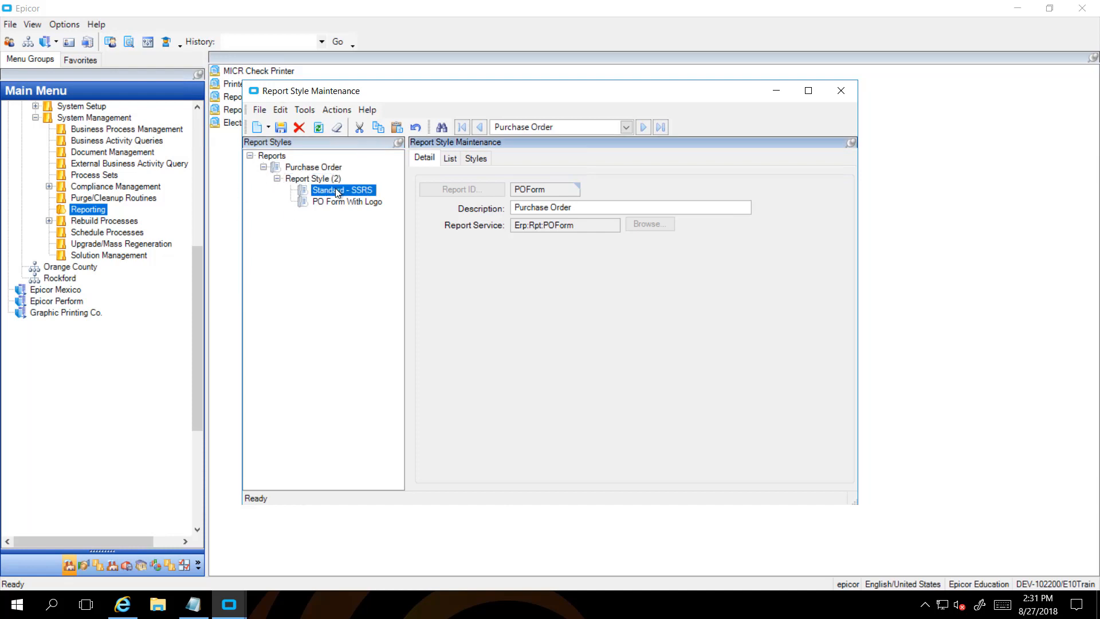
click(345, 202)
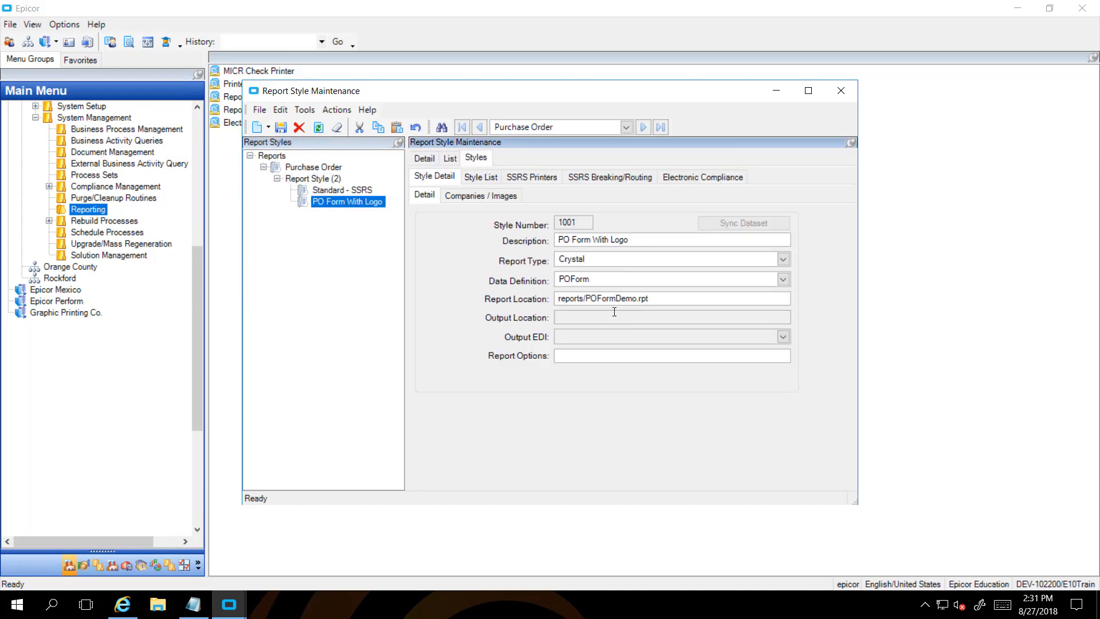
click(330, 193)
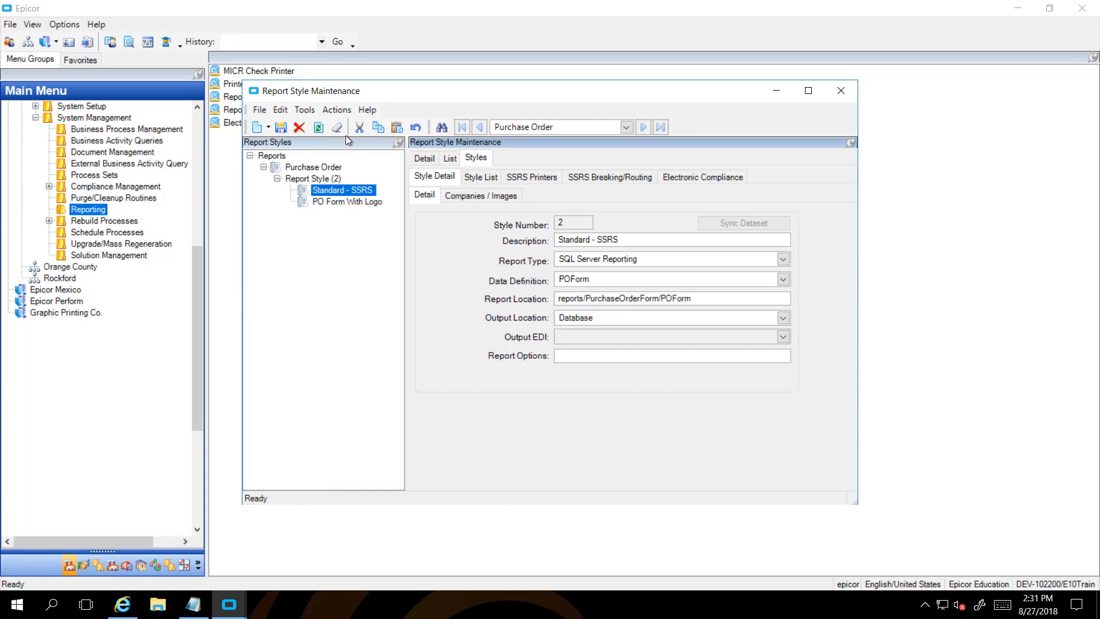
Copy the Standard - SSRS report style into the PurchaseOrderForm folder within the custom reports
click(338, 110)
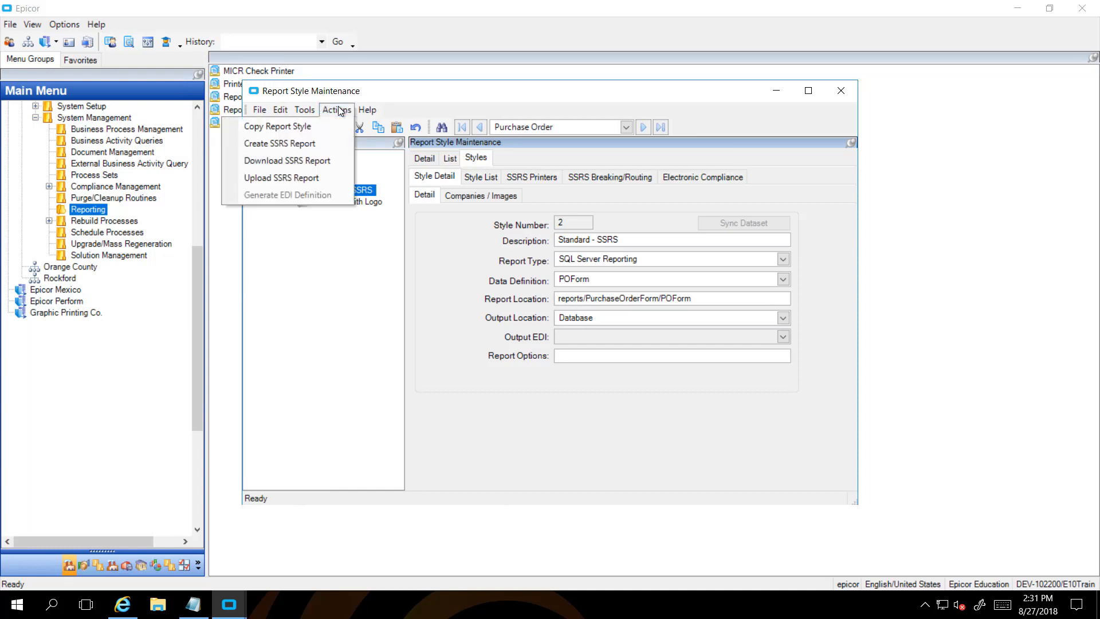
click(298, 125)
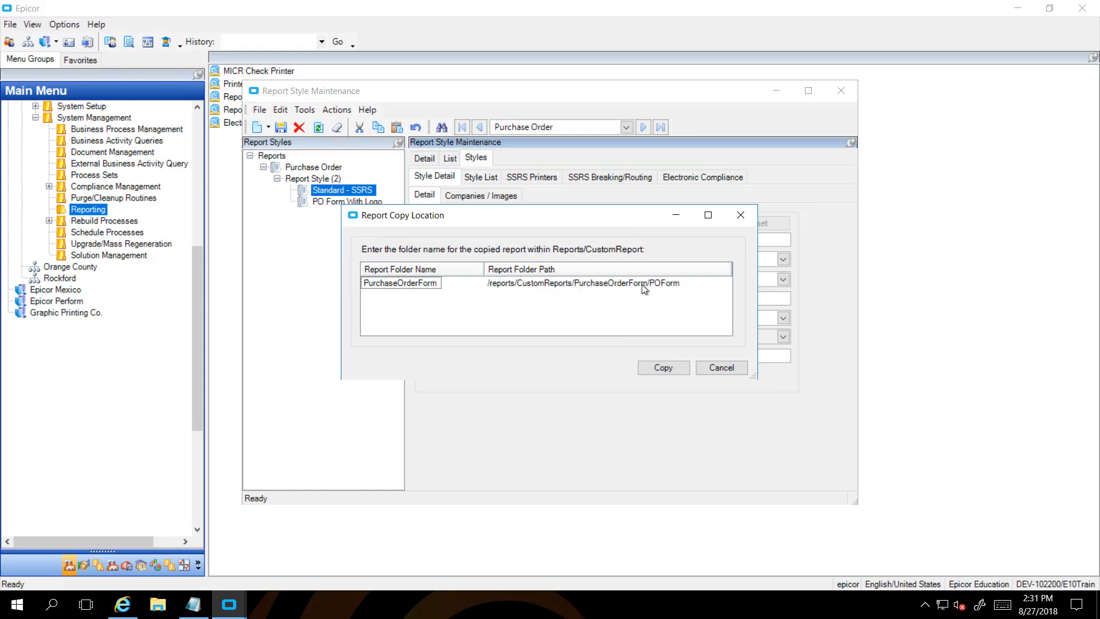
click(668, 367)
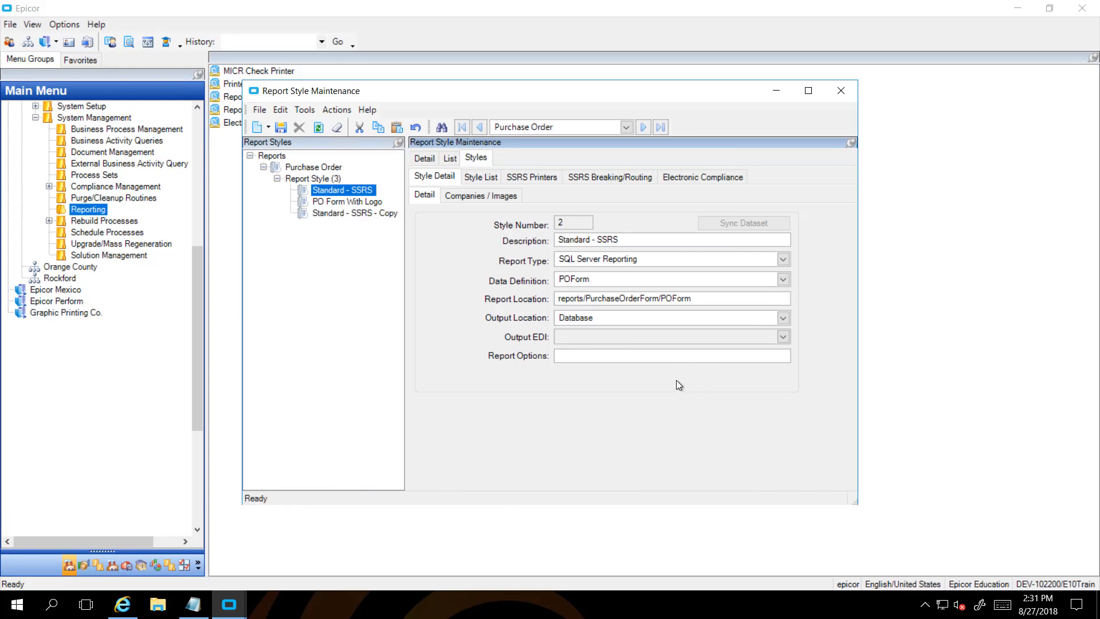
Set the copied report style's description to L&L Logo and save it
click(335, 214)
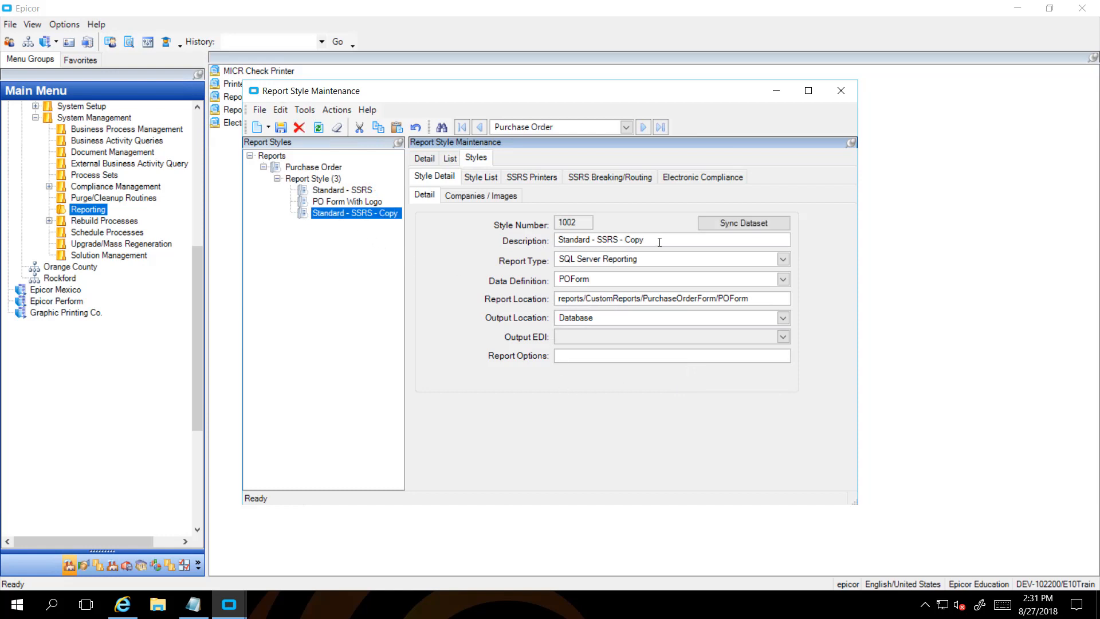
drag(660, 242, 501, 225)
key(BackSpace)
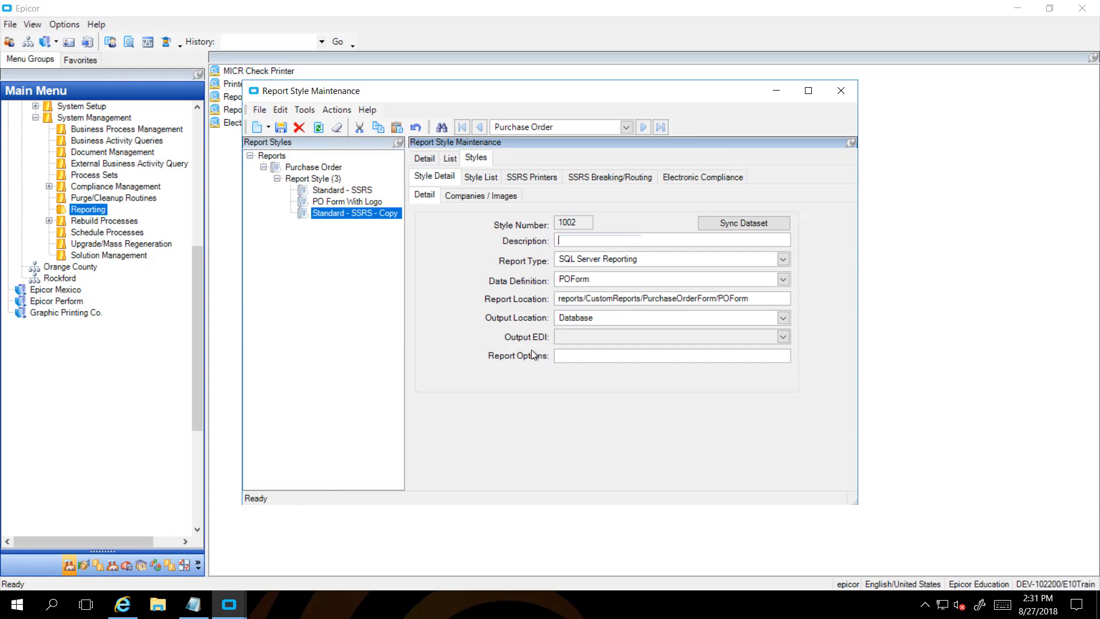
text(L&L Logo)
click(280, 127)
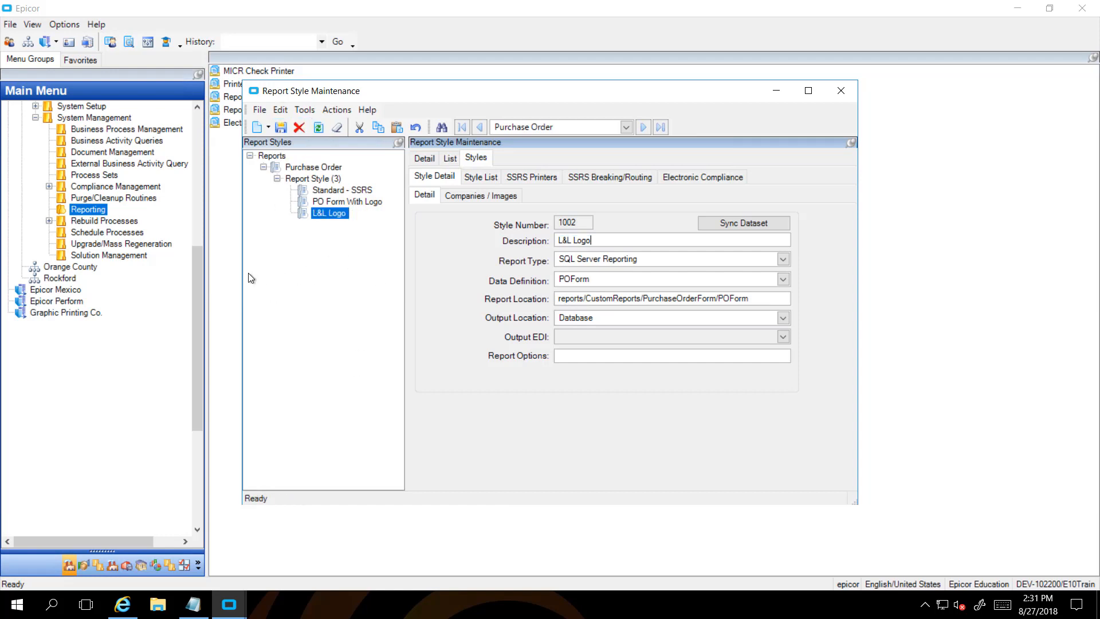
Switch to Internet Explorer, refresh CustomReports, and open POForm from the PurchaseOrderForm folder in Report Builder
click(122, 604)
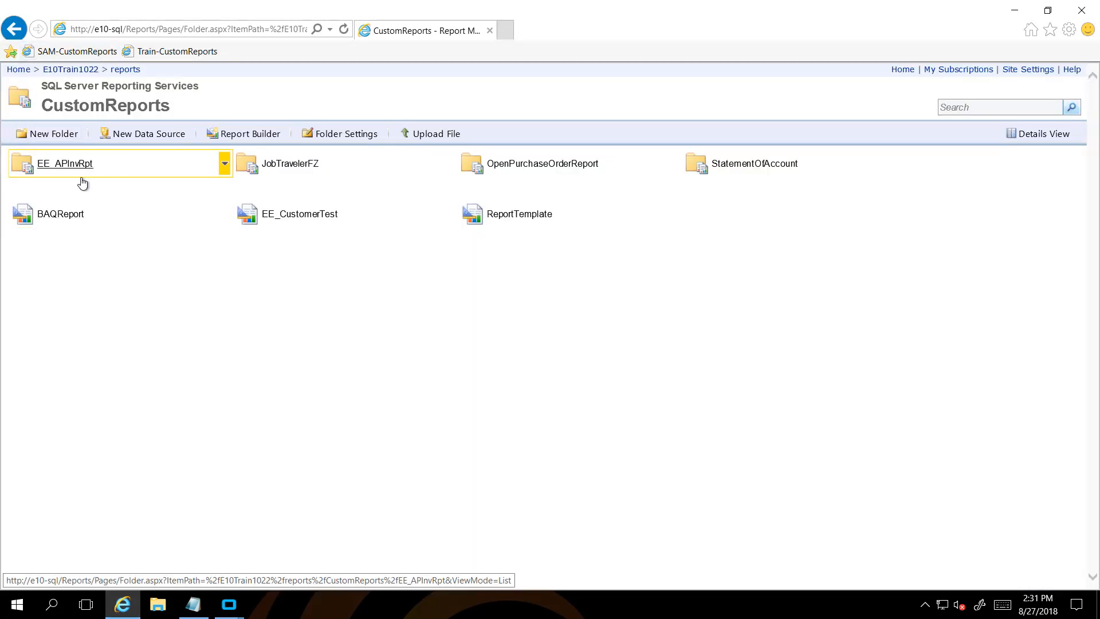
click(343, 30)
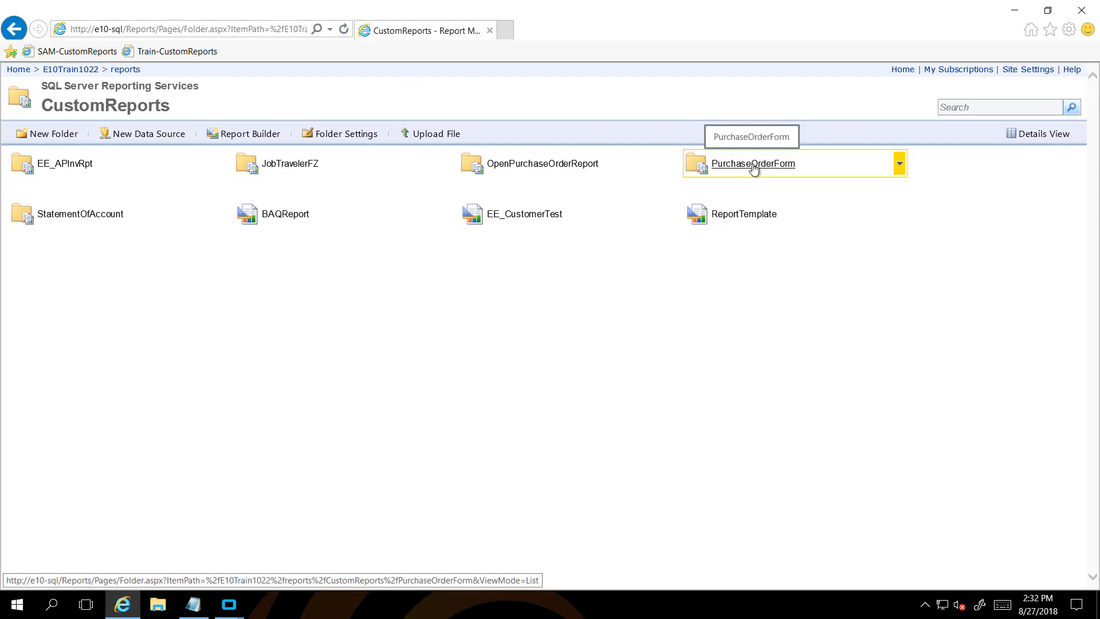
click(745, 166)
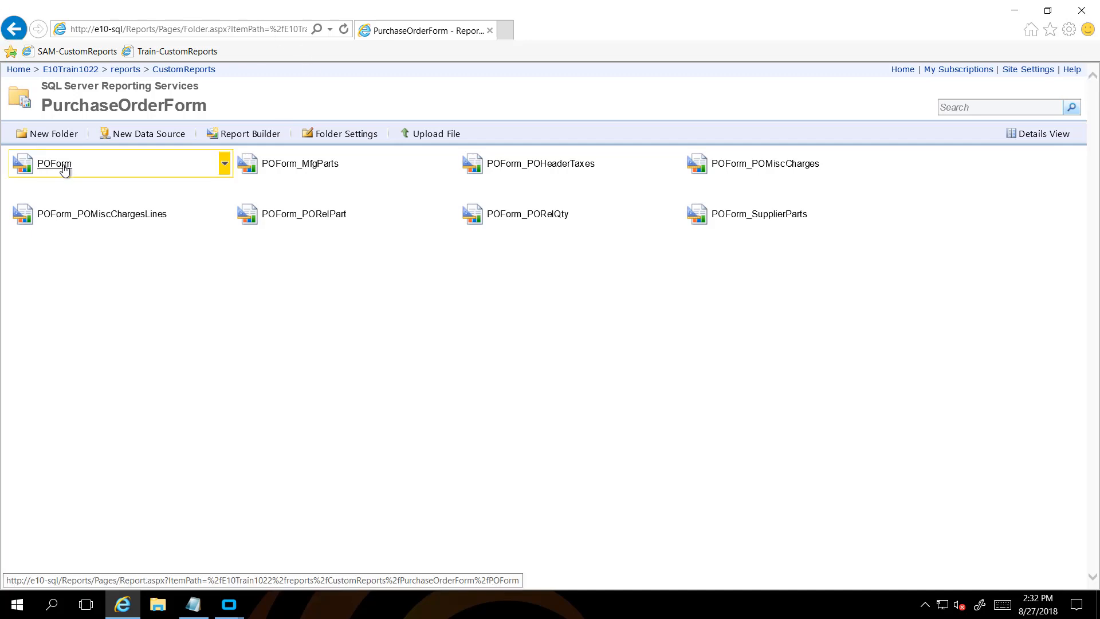
click(226, 166)
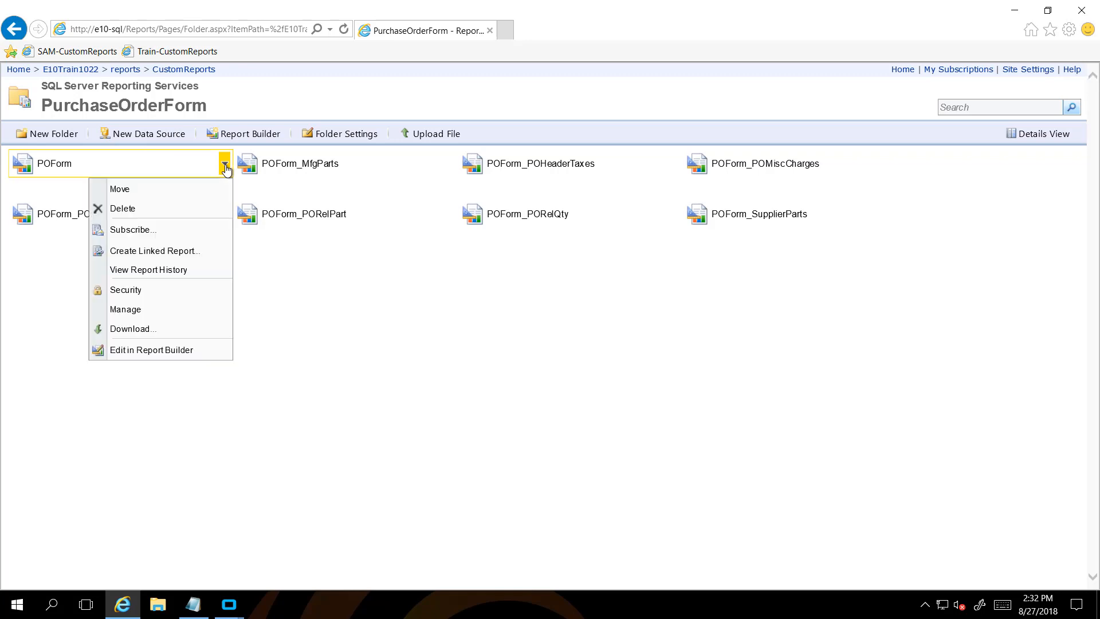
click(167, 351)
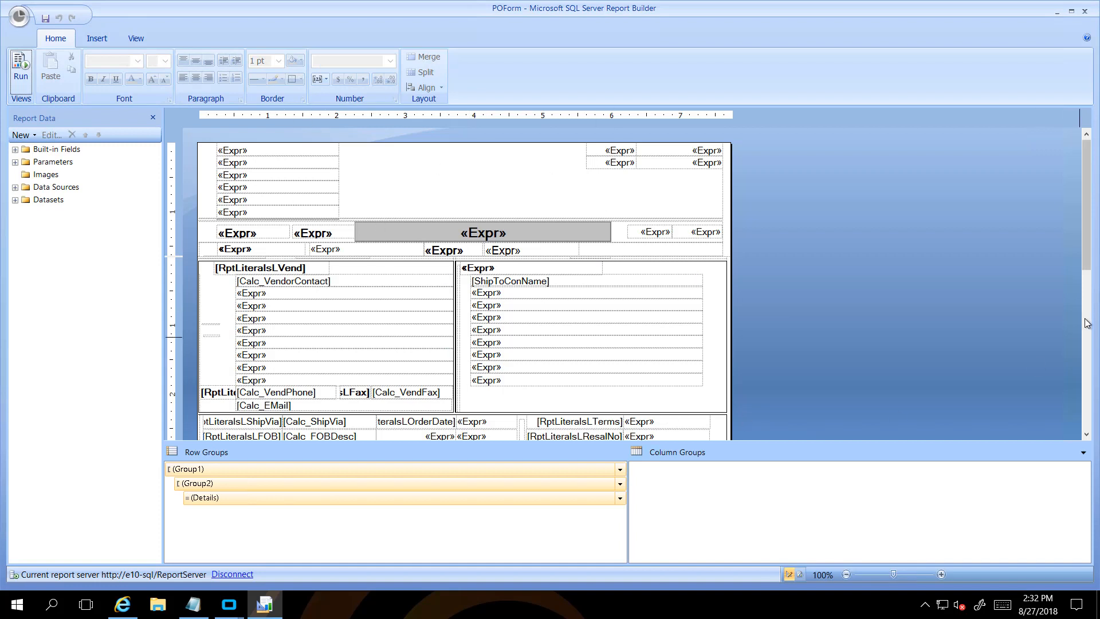
Run the POForm report using the copied TableGuid to preview the purchase order
scroll(386, 253, down, 5)
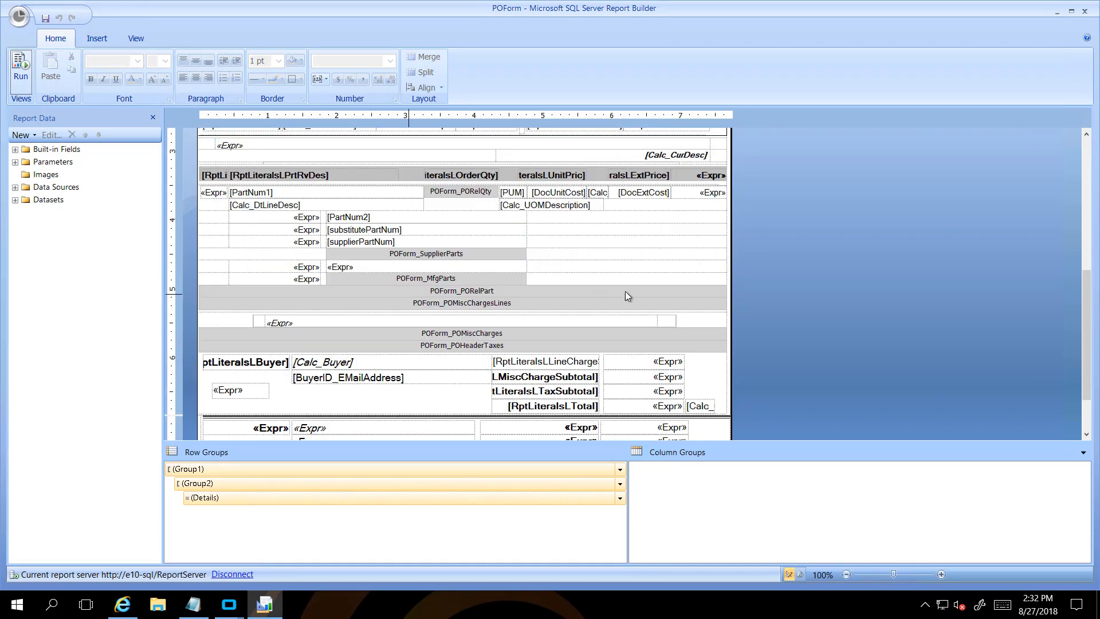
click(1091, 151)
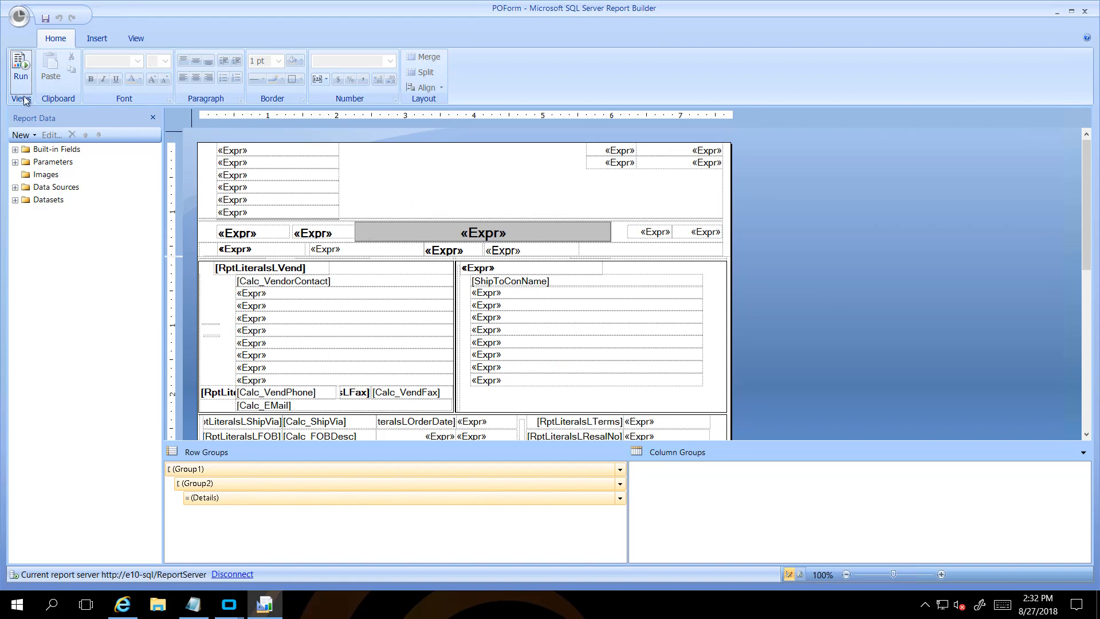
click(21, 64)
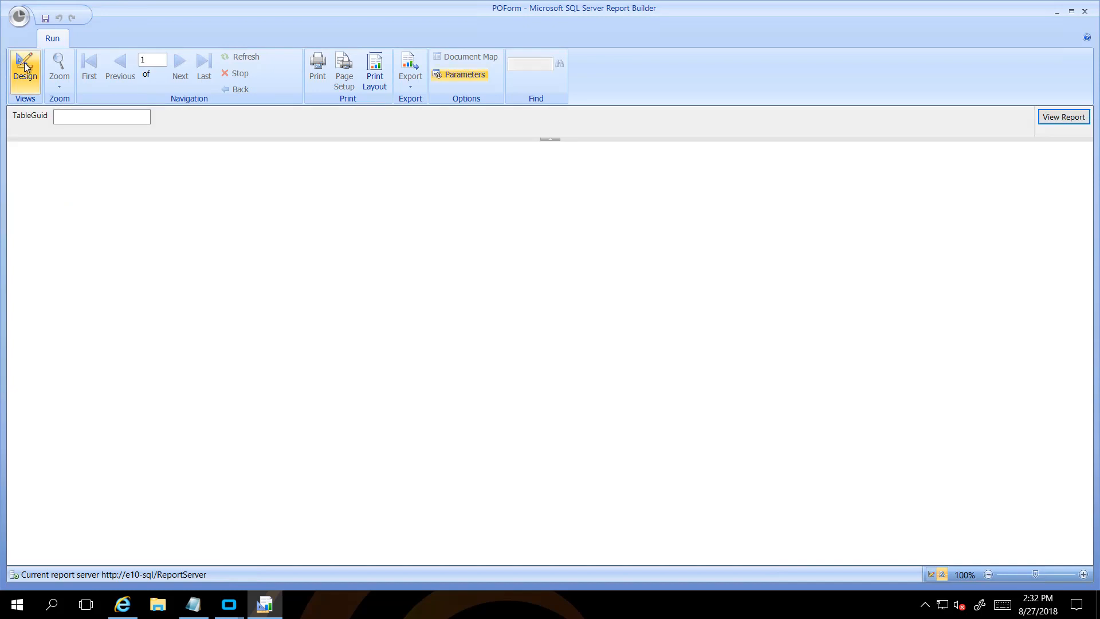
click(60, 118)
right_click(68, 117)
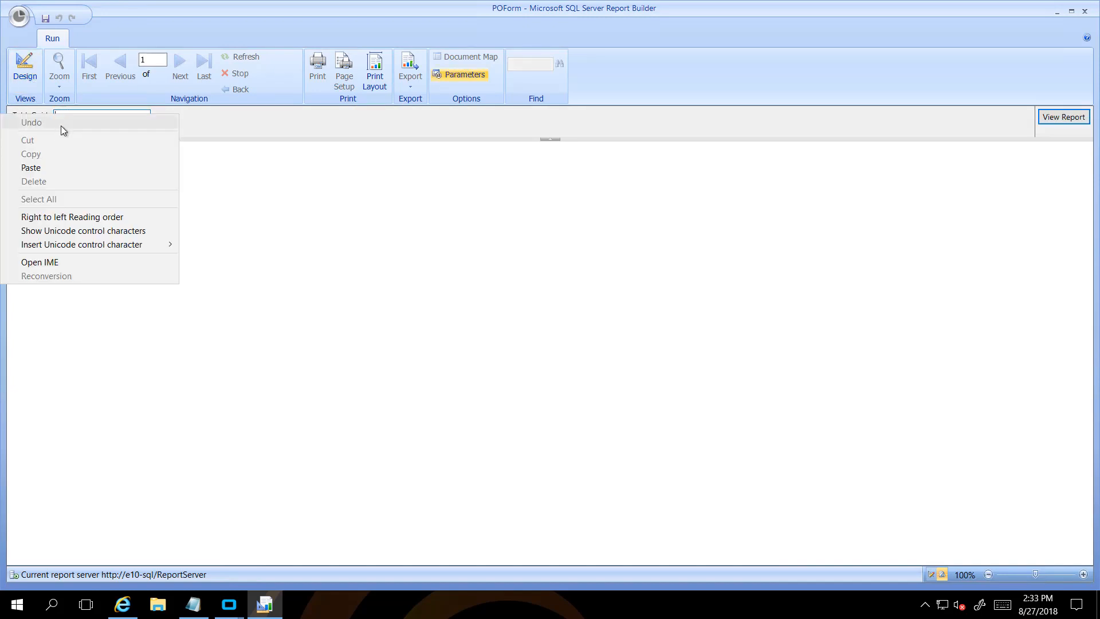
click(45, 164)
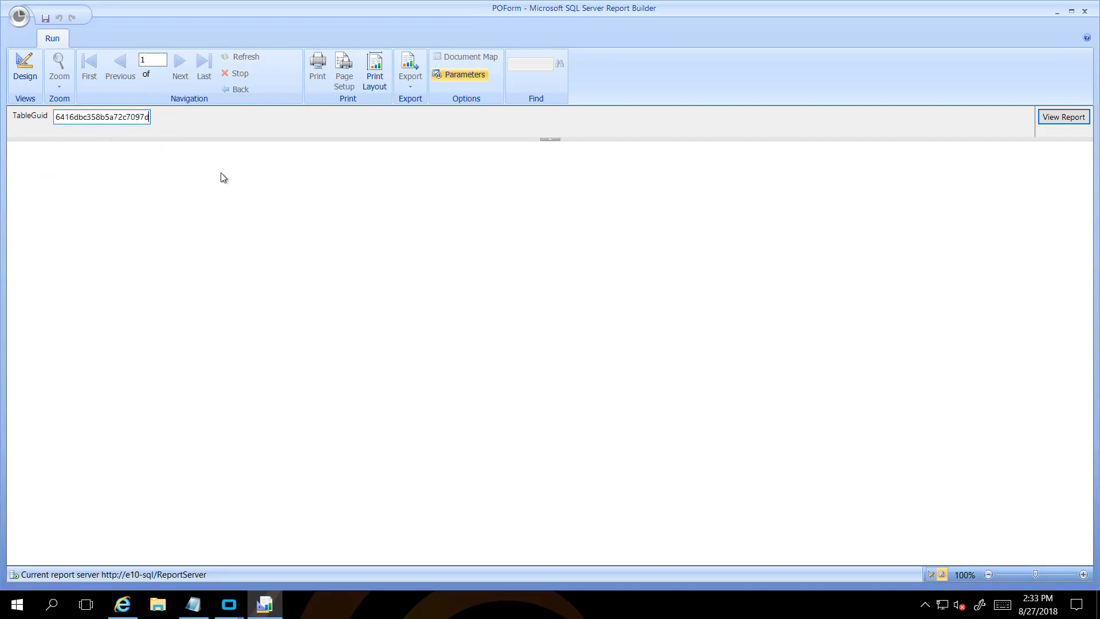
key(Left)
key(Left)
key(Left)
key(Left)
key(Left)
key(Left)
key(Left)
key(Left)
key(Left)
key(Left)
key(Left)
key(Left)
key(Left)
key(Left)
key(Left)
click(1059, 116)
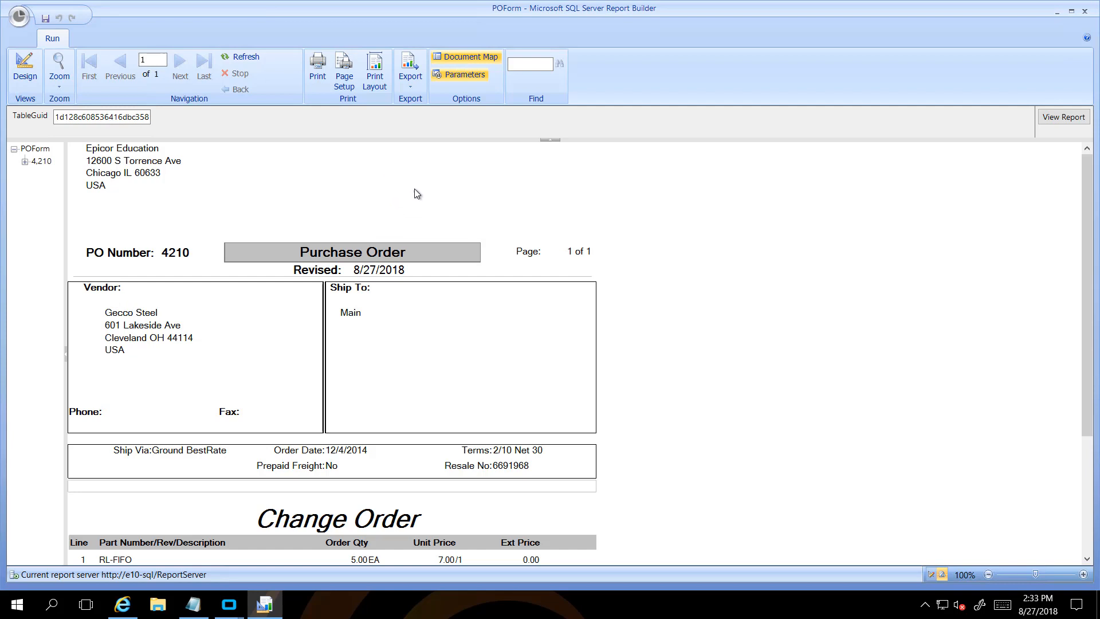
Return to the report design and insert an image item in the empty header space above the shaded title box
click(21, 67)
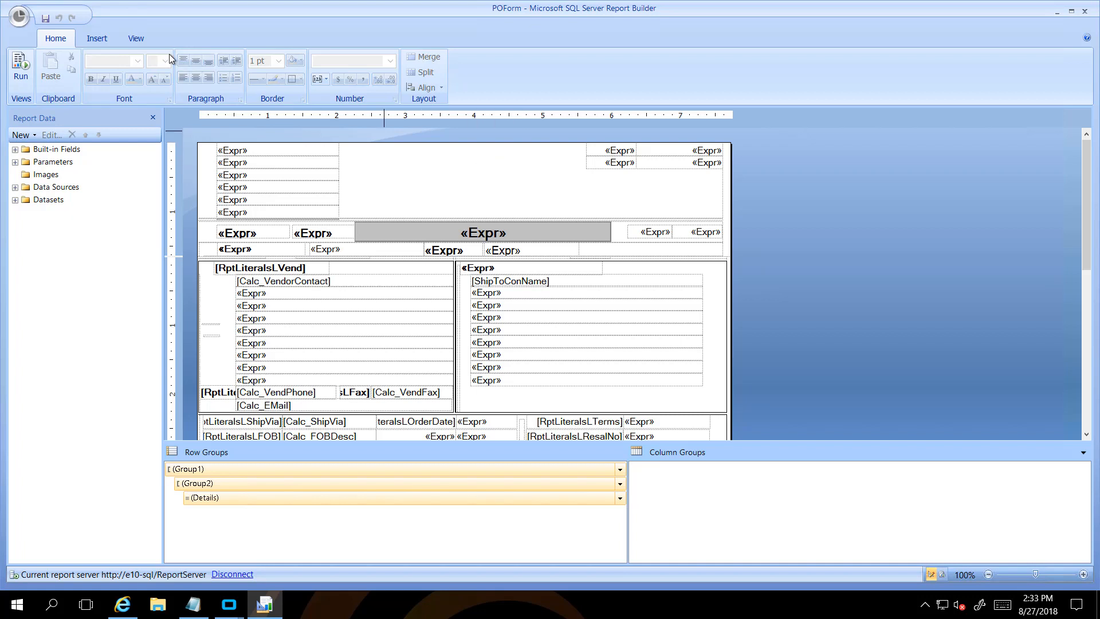
click(94, 42)
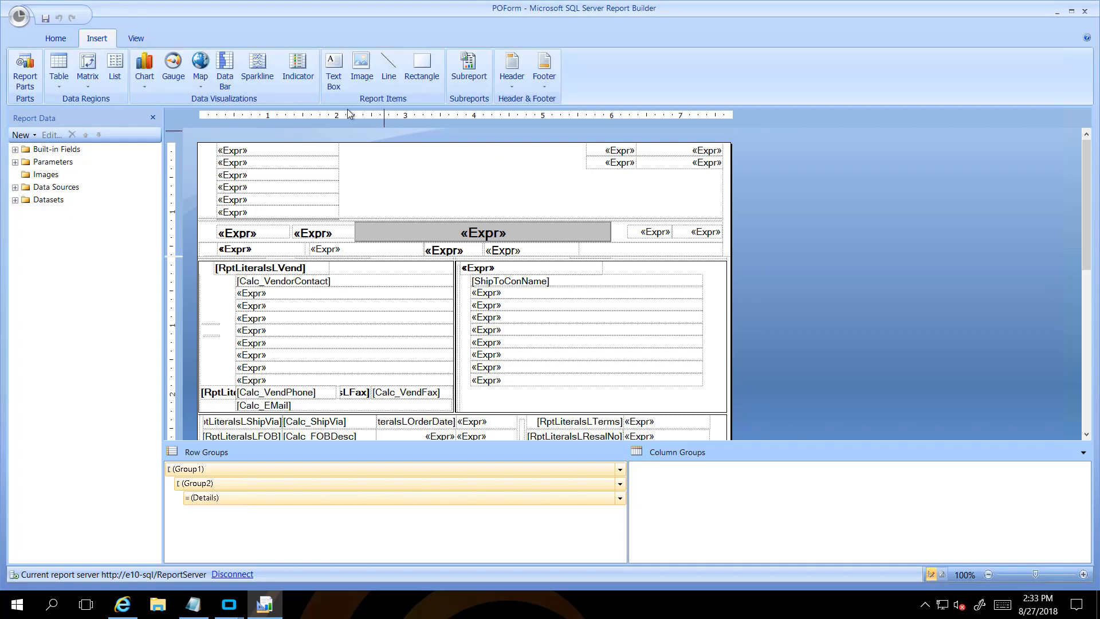
click(356, 72)
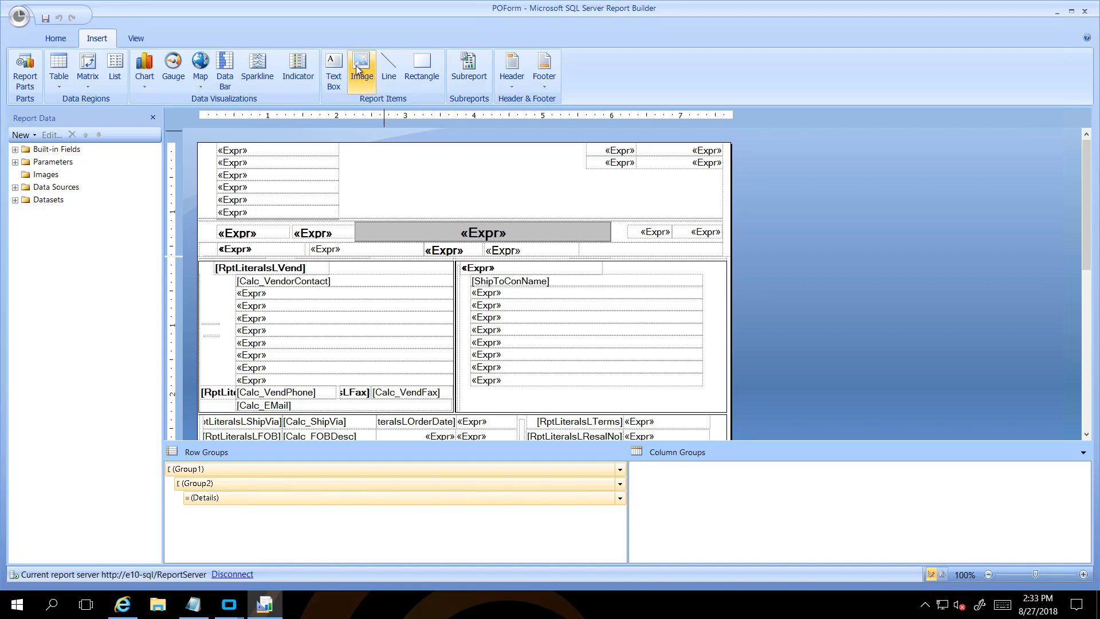
drag(411, 152, 566, 215)
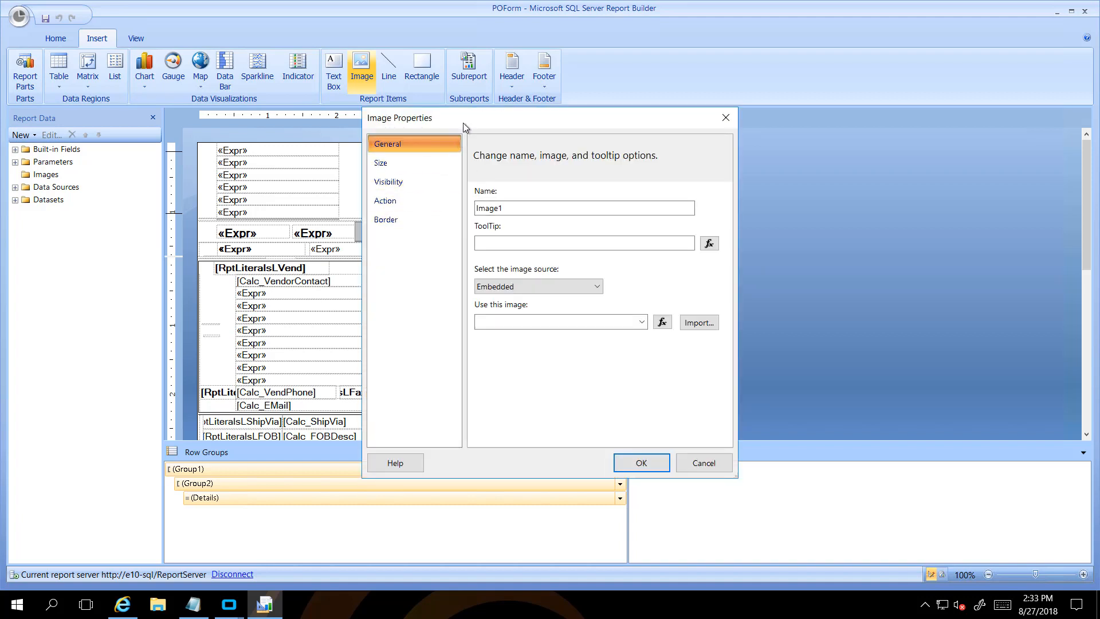
drag(463, 123, 812, 171)
drag(769, 140, 701, 78)
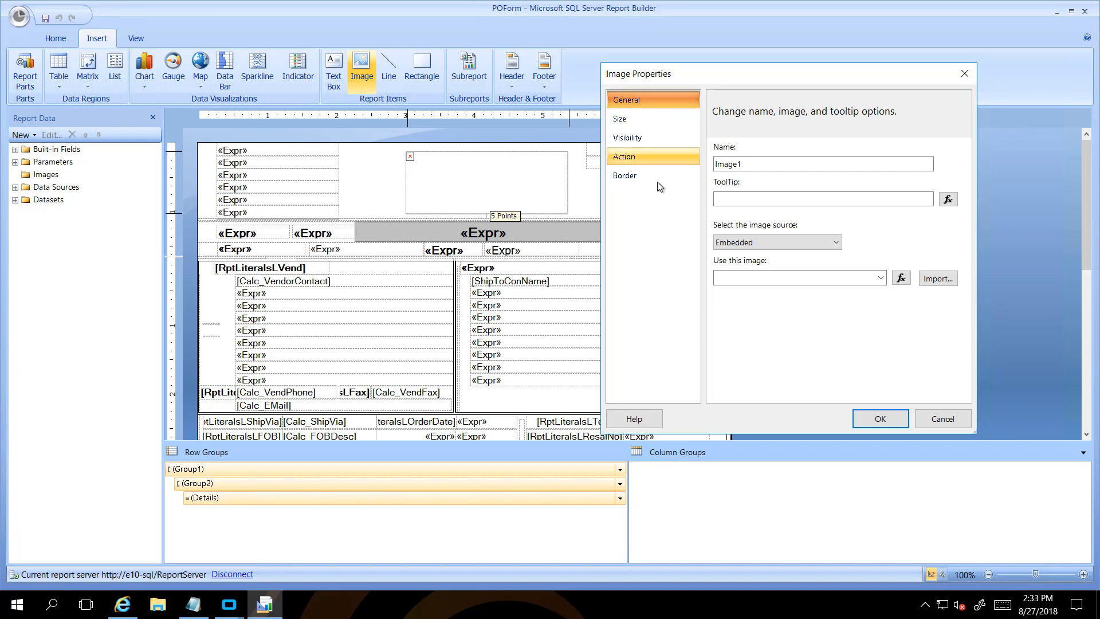
Keep the image source as Embedded and import the 1920x1080 Desktop JPG from the Desktop as the logo
click(837, 242)
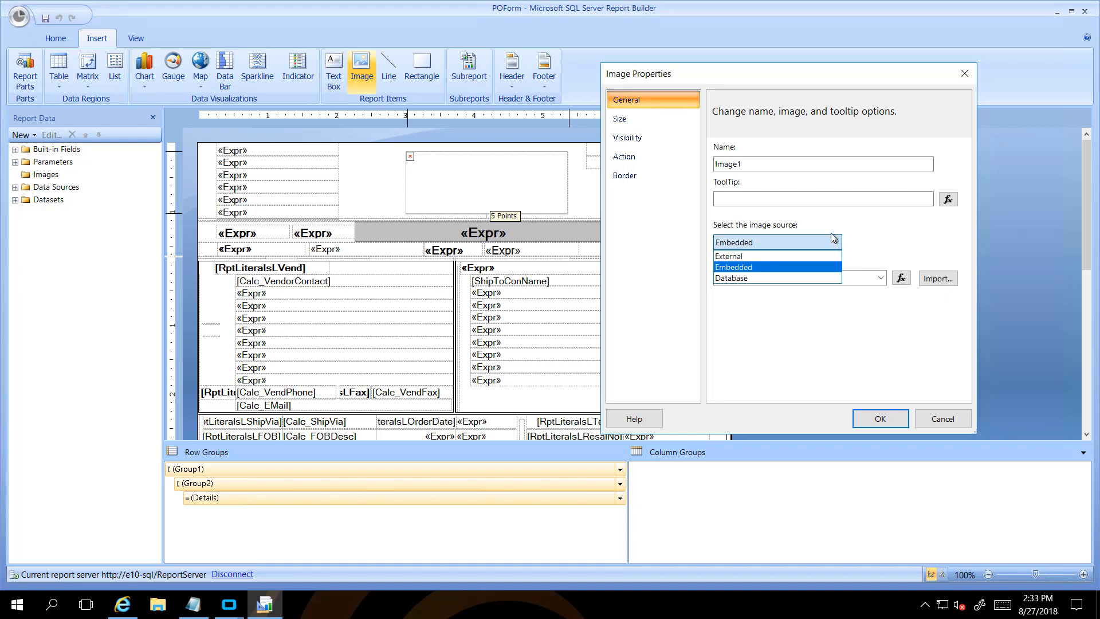
click(719, 267)
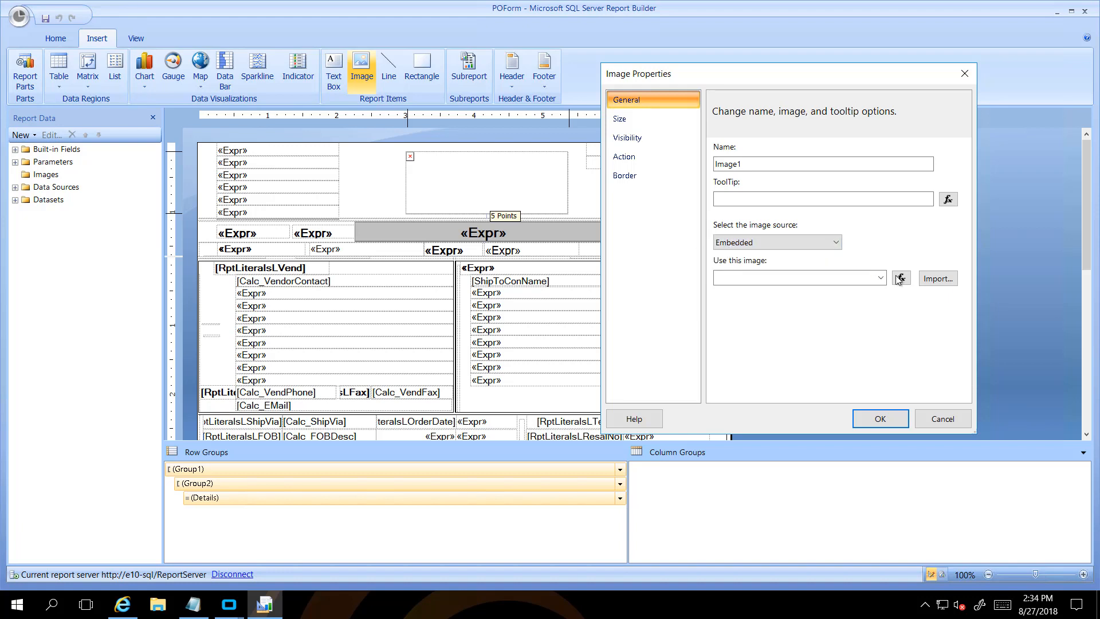
click(943, 281)
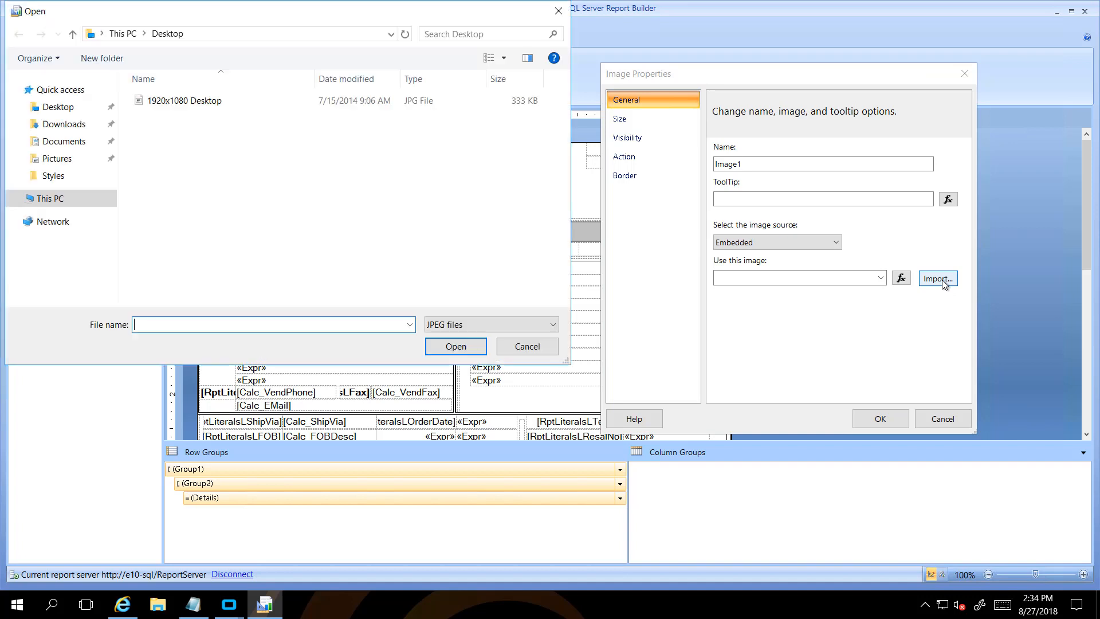
click(143, 100)
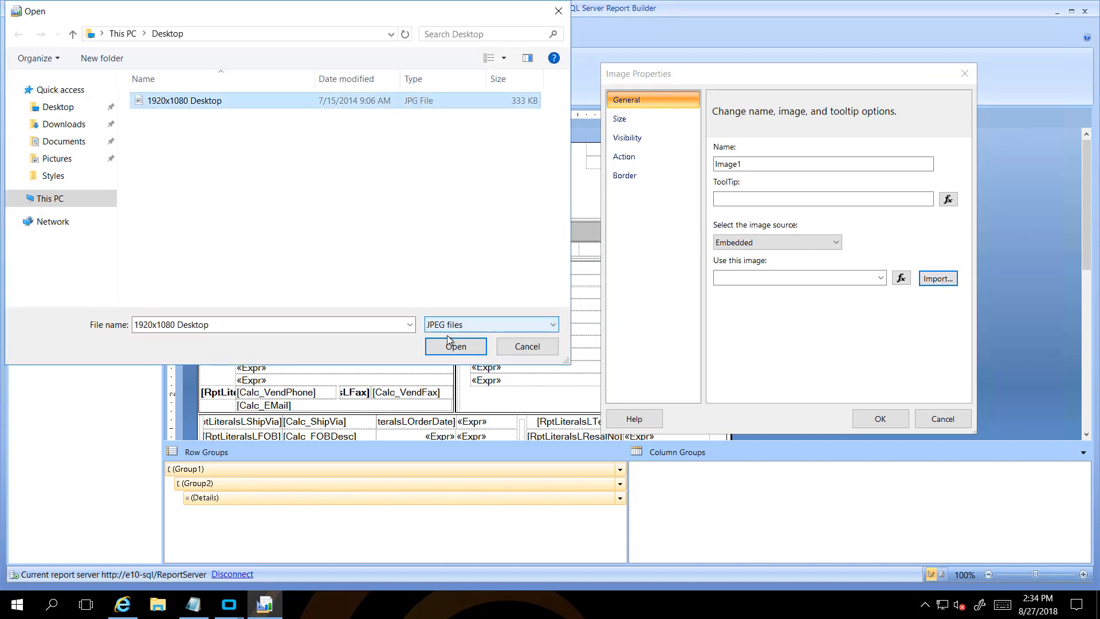
click(450, 349)
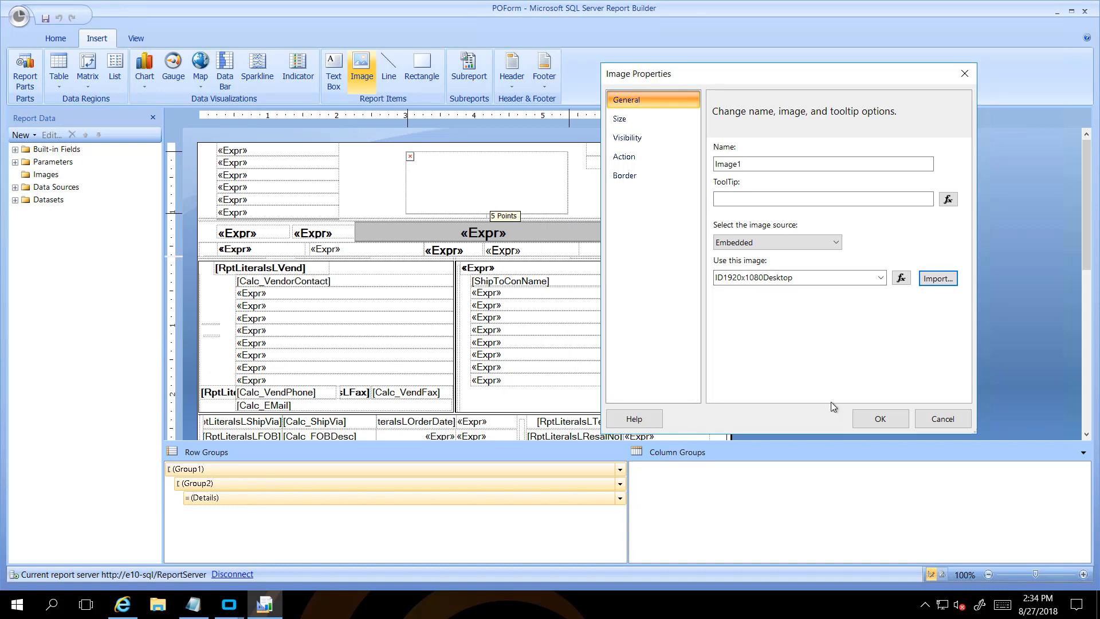
click(880, 419)
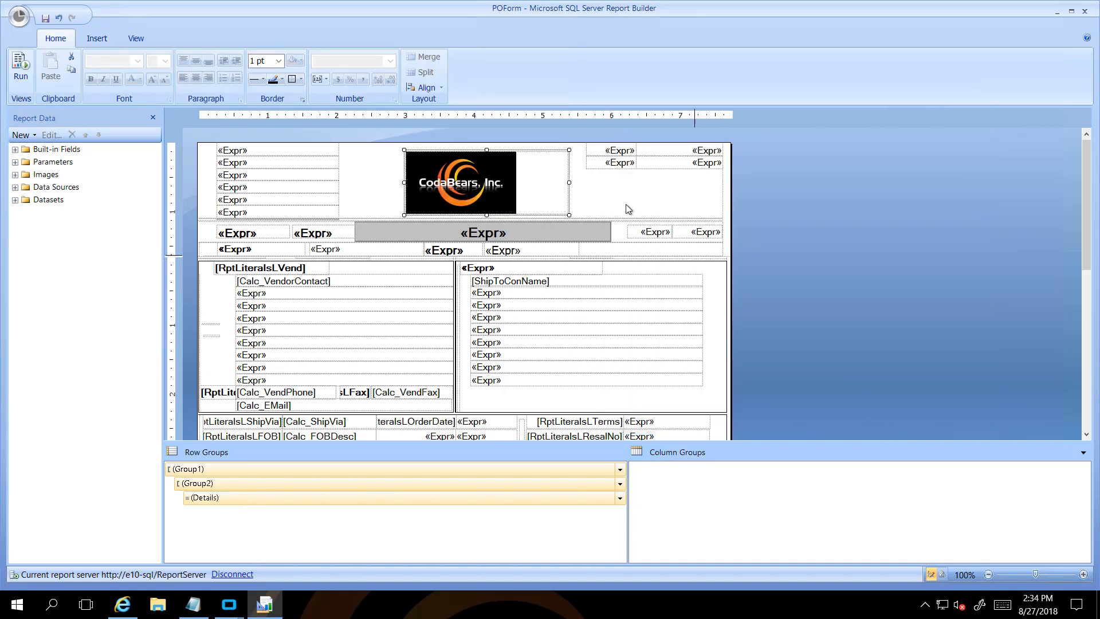
Narrow the image frame to fit the logo and centre it above the shaded title box
drag(563, 182, 525, 182)
drag(457, 183, 482, 145)
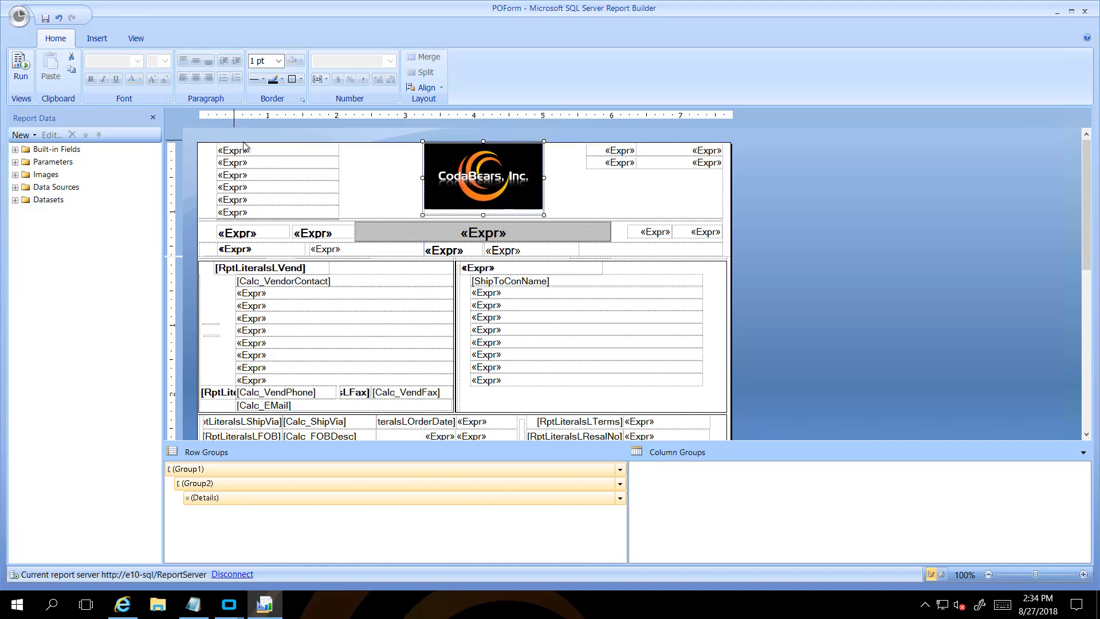
Run the report using the copied TableGuid to check the logo's placement
click(21, 68)
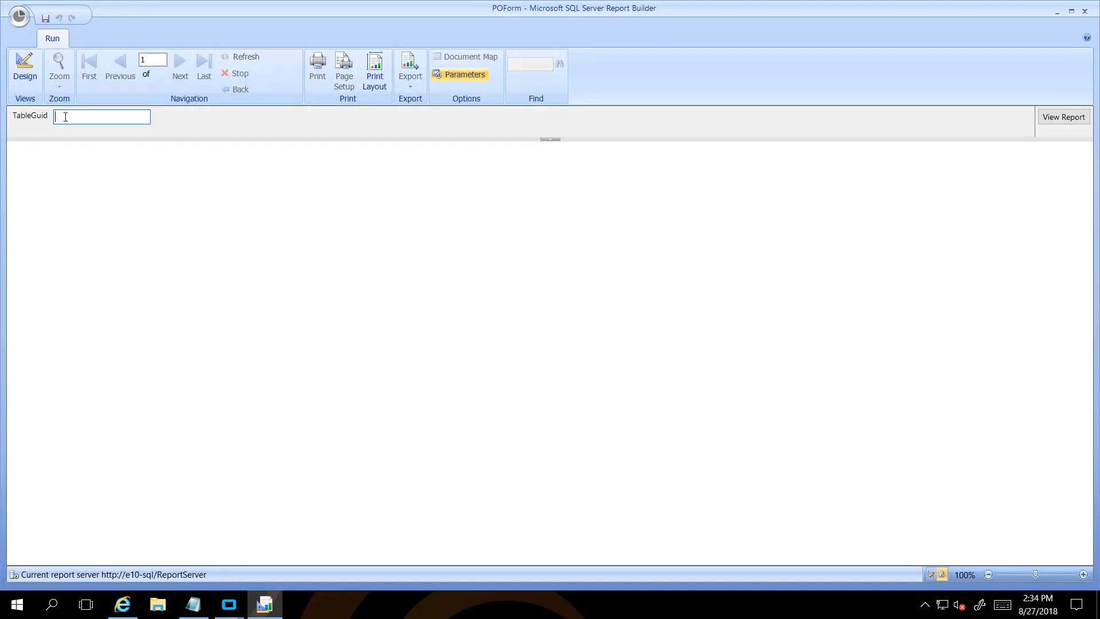
right_click(57, 118)
click(60, 169)
click(1060, 116)
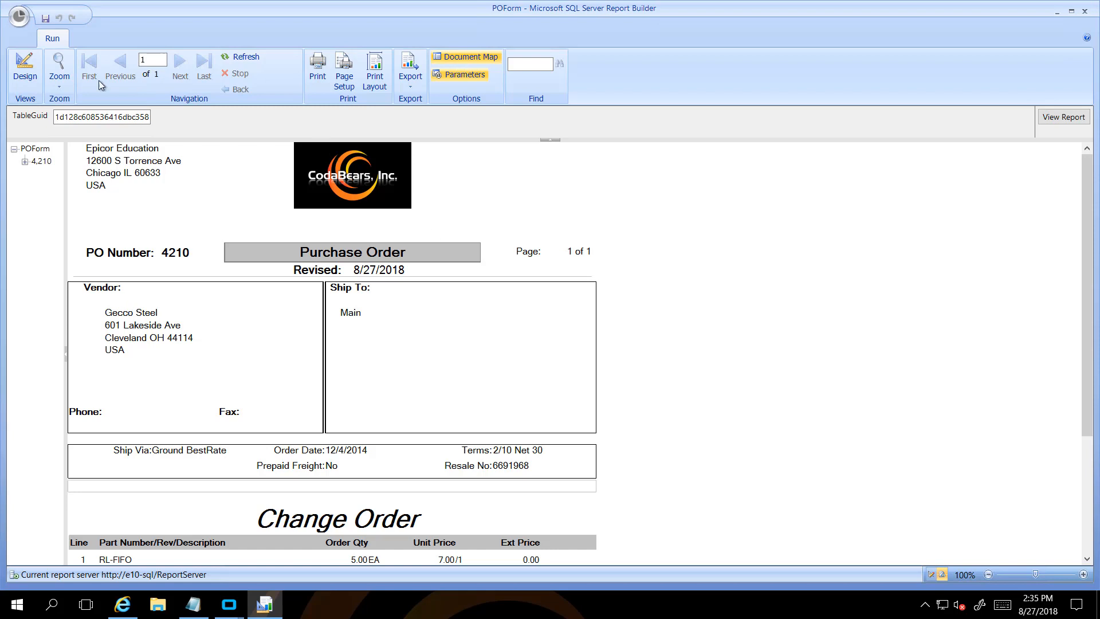
Return to the report design and move the logo slightly down, closer to the title box
click(25, 66)
click(483, 179)
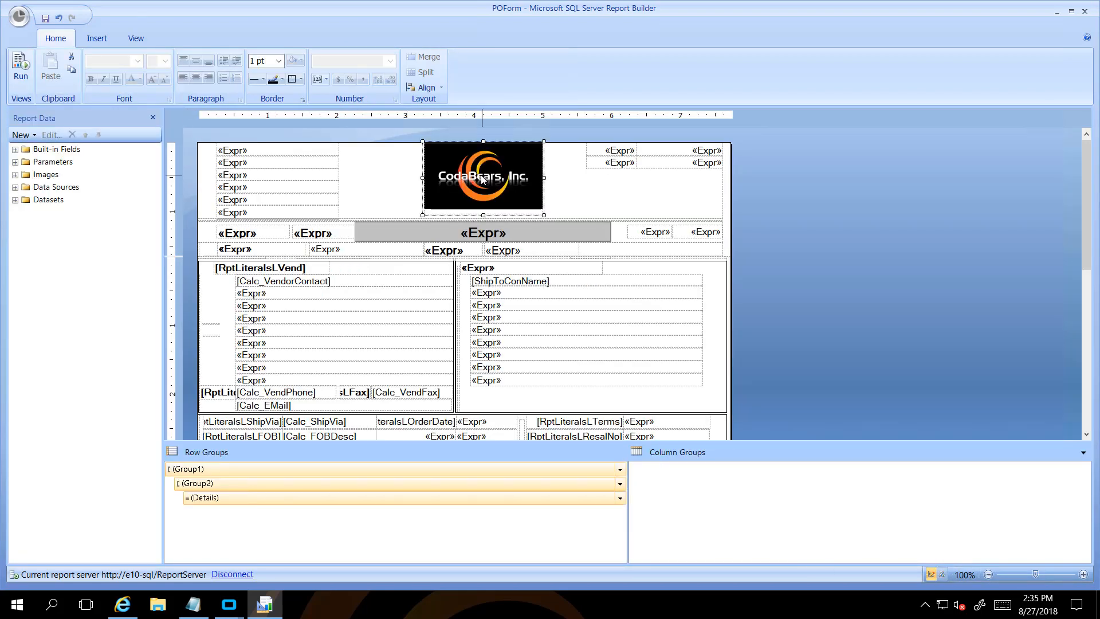
drag(485, 170, 485, 181)
Preview the adjusted report using the copied TableGuid, then save it and close Report Builder
click(21, 66)
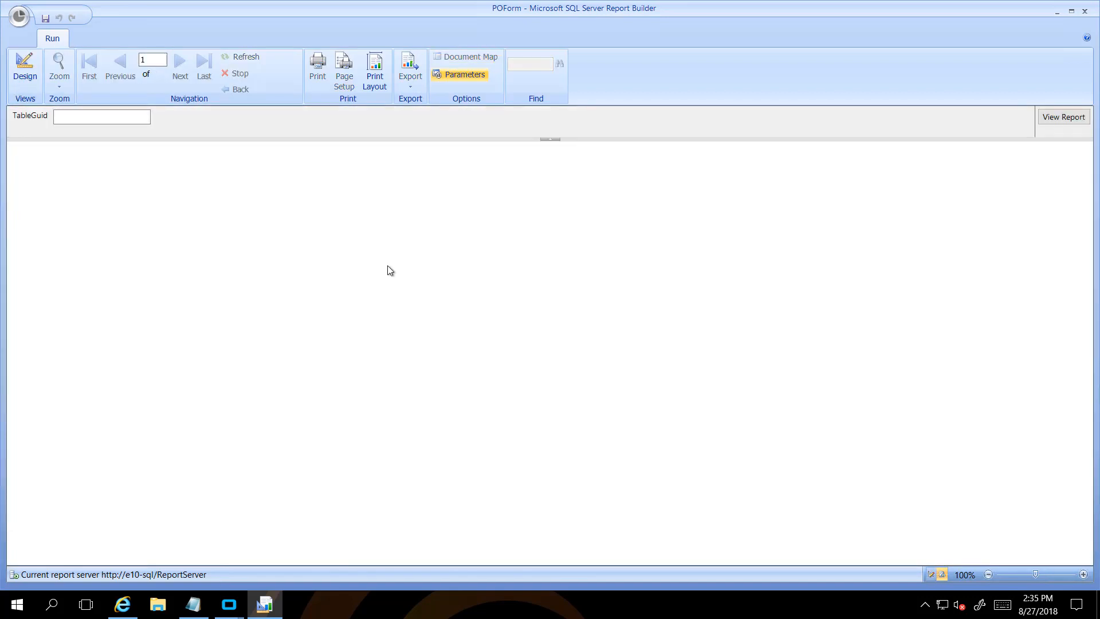
click(118, 120)
right_click(115, 120)
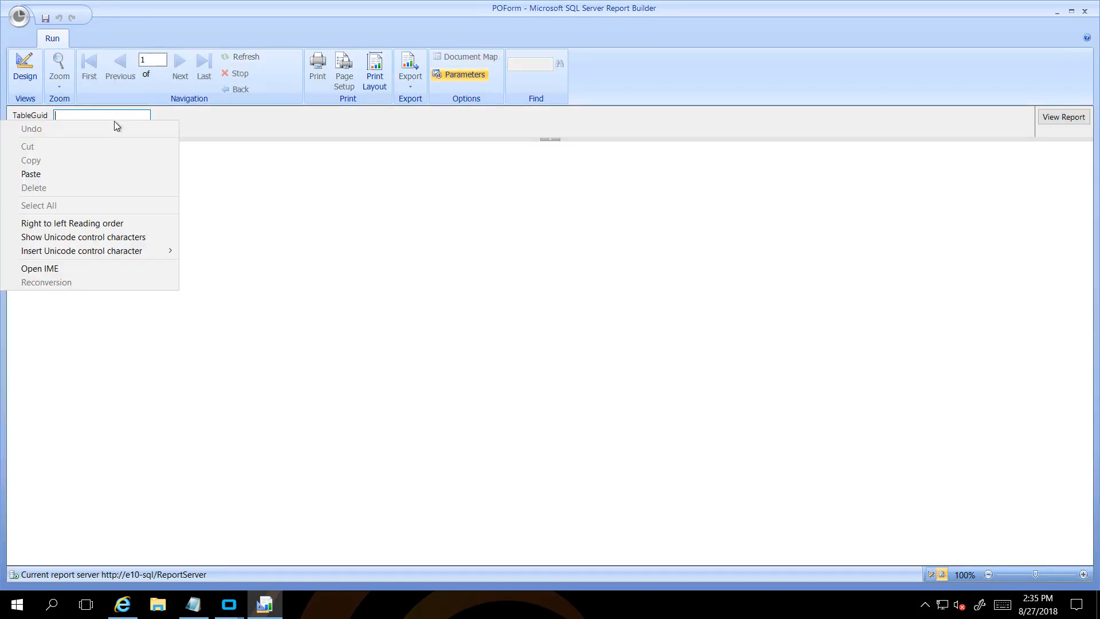
click(78, 170)
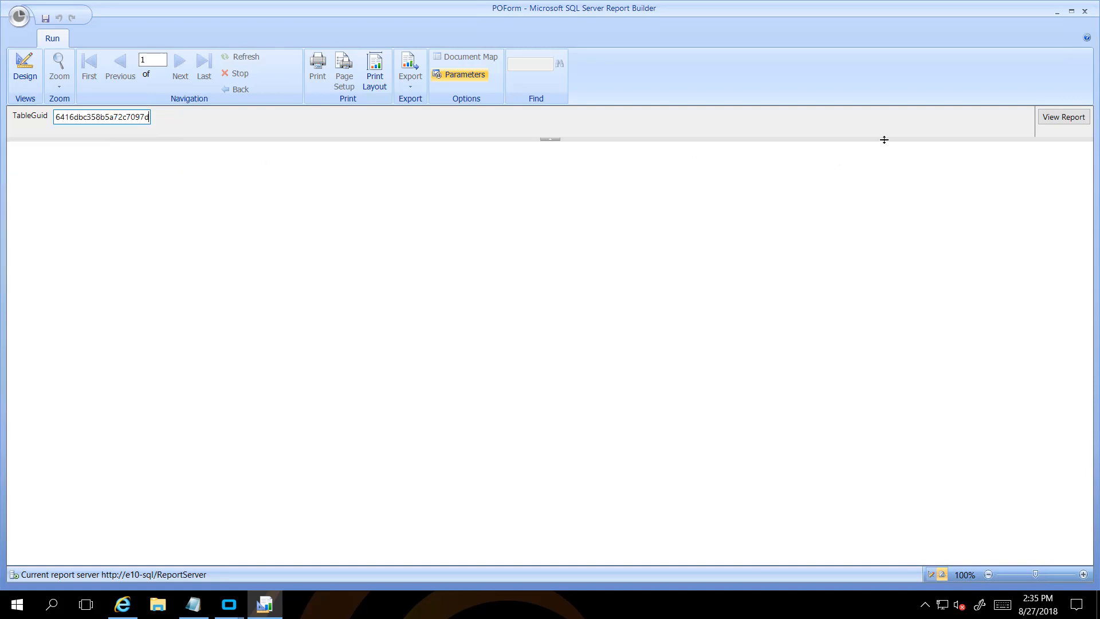
click(1063, 117)
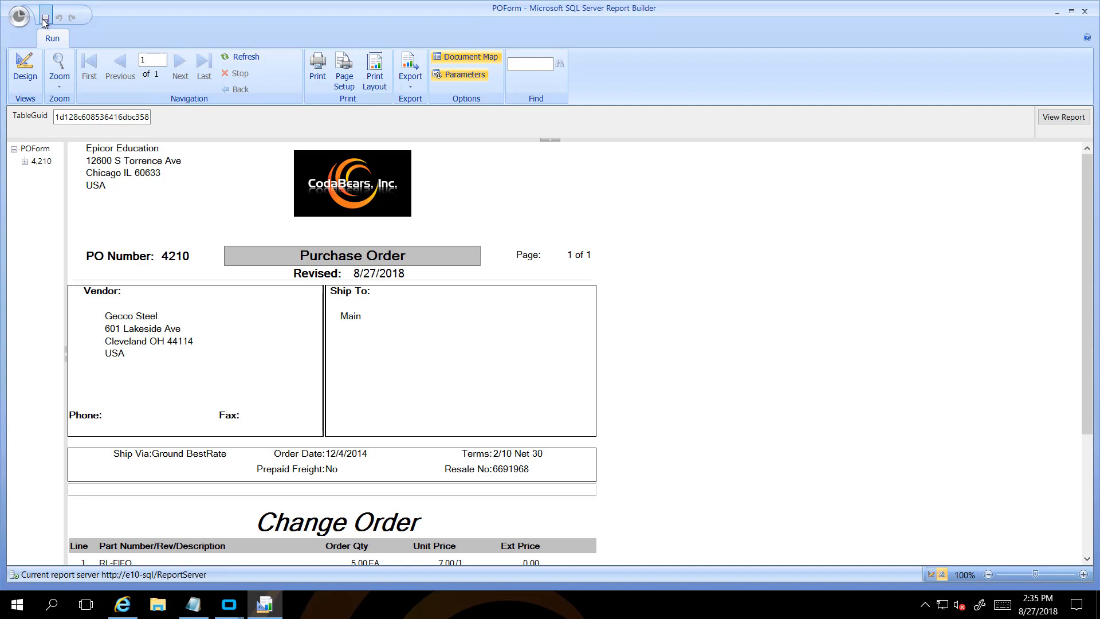
click(44, 18)
click(1084, 11)
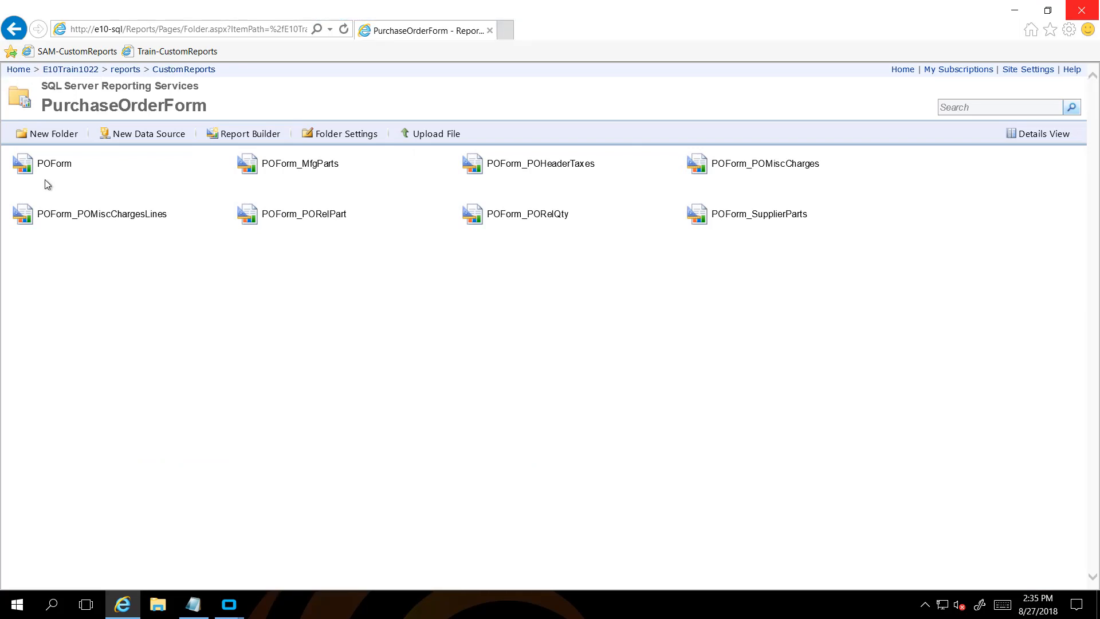
View POForm in the browser's PurchaseOrderForm folder using the copied TableGuid, and close the browser
mouse_move(136, 174)
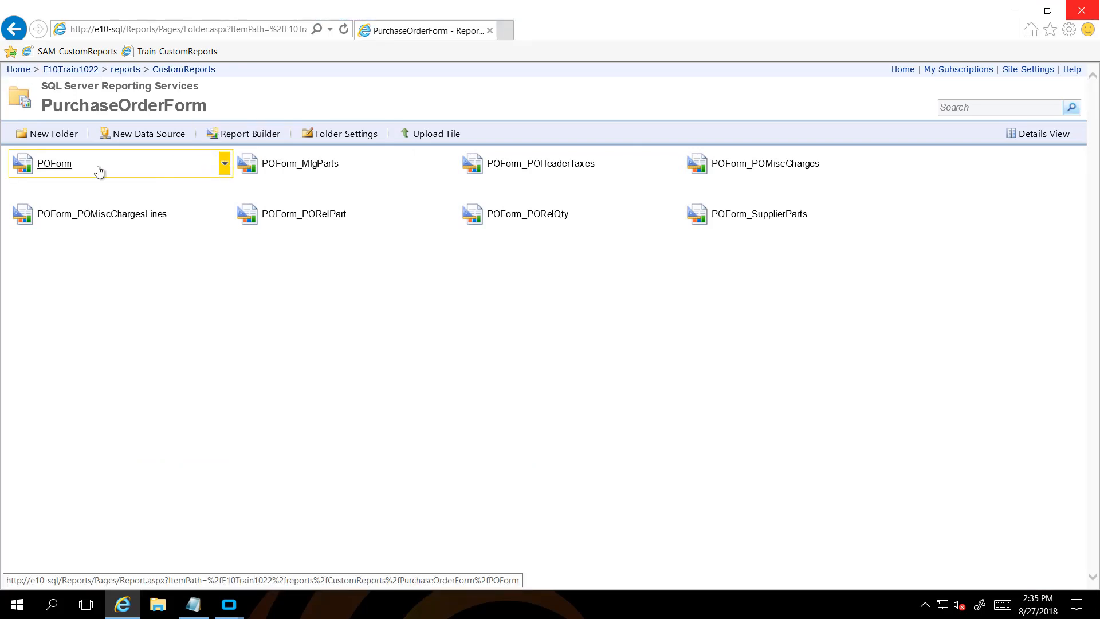
click(48, 171)
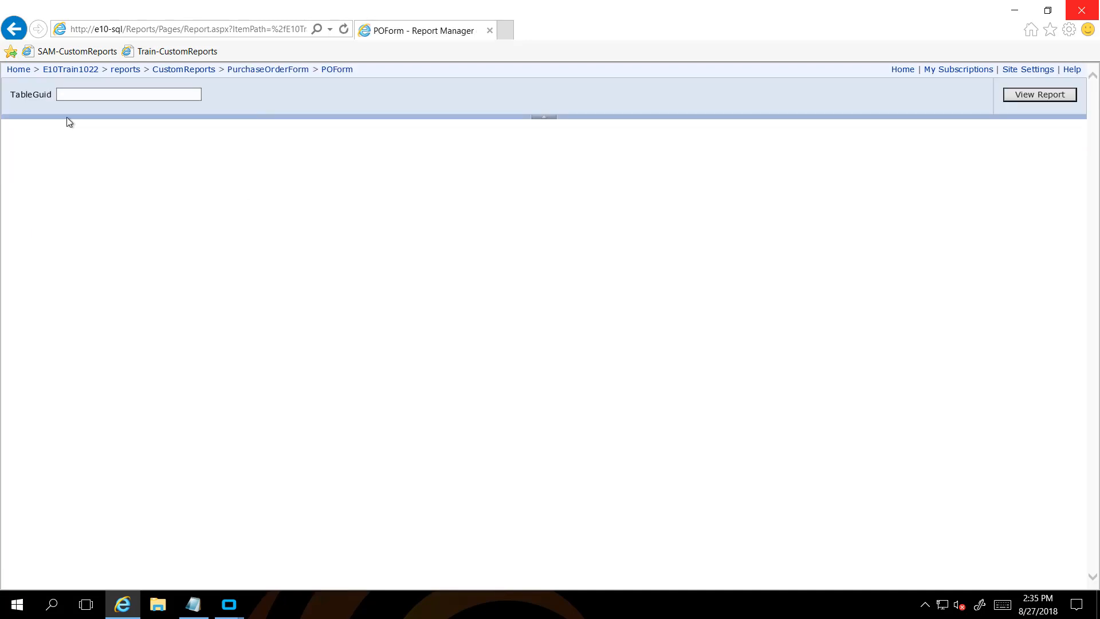
right_click(59, 94)
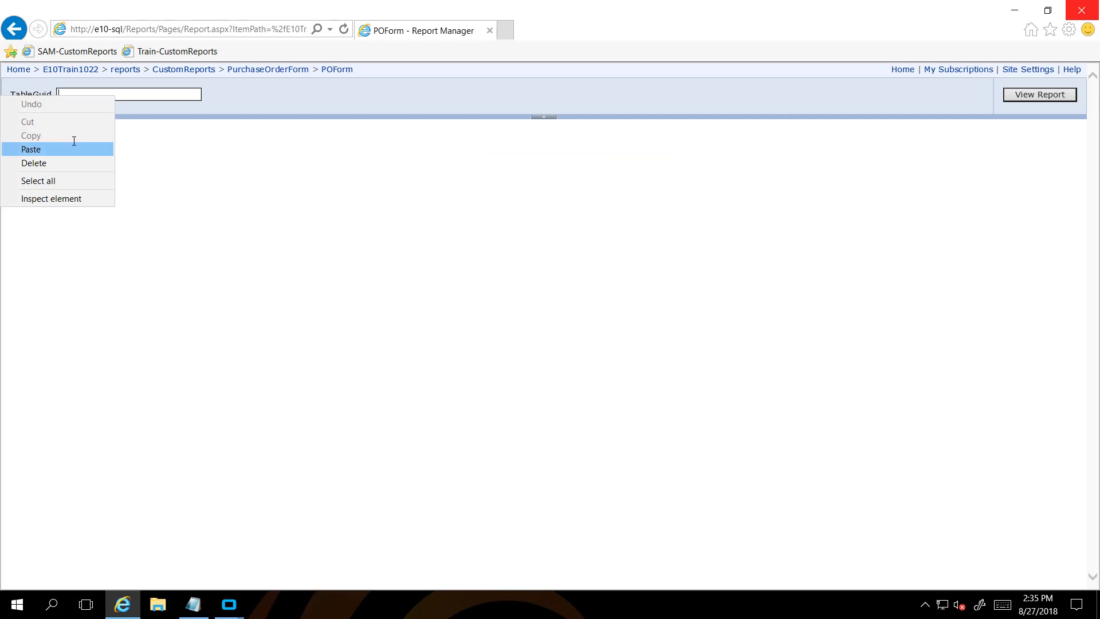
click(69, 146)
click(1029, 97)
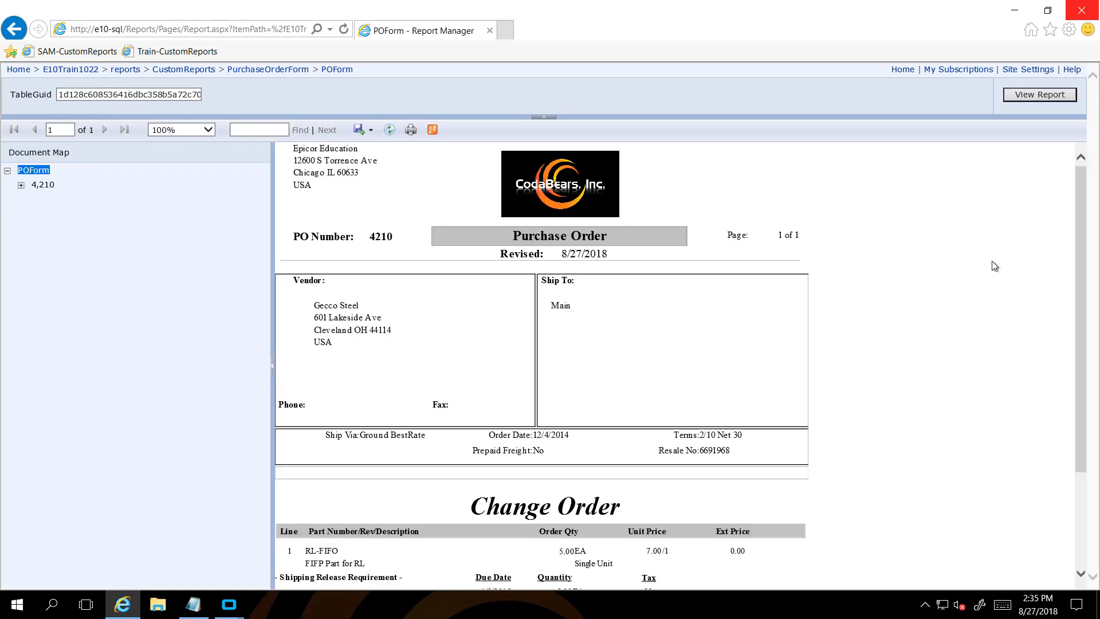
click(1084, 12)
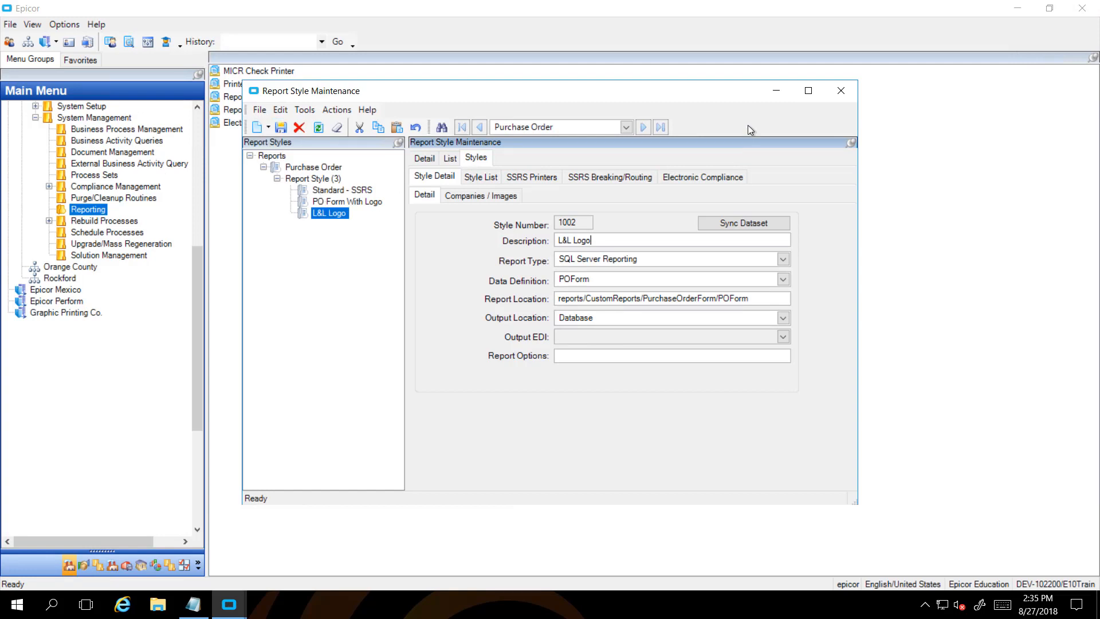
Minimize Report Style Maintenance and open Purchase Order Entry from the Main site's Purchase Management general operations
click(774, 91)
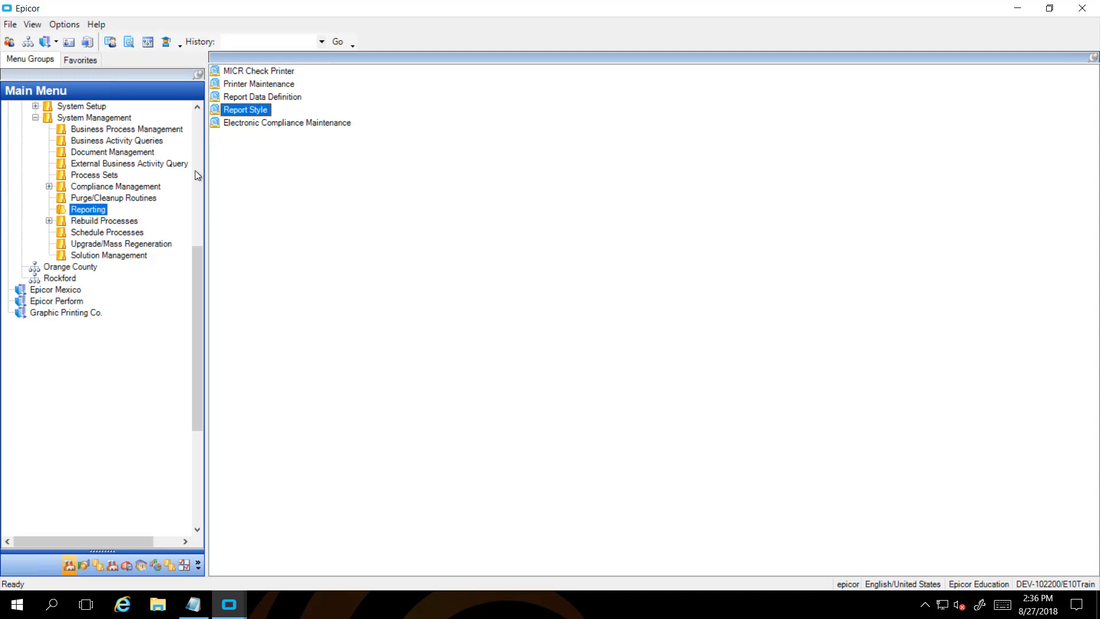
click(197, 138)
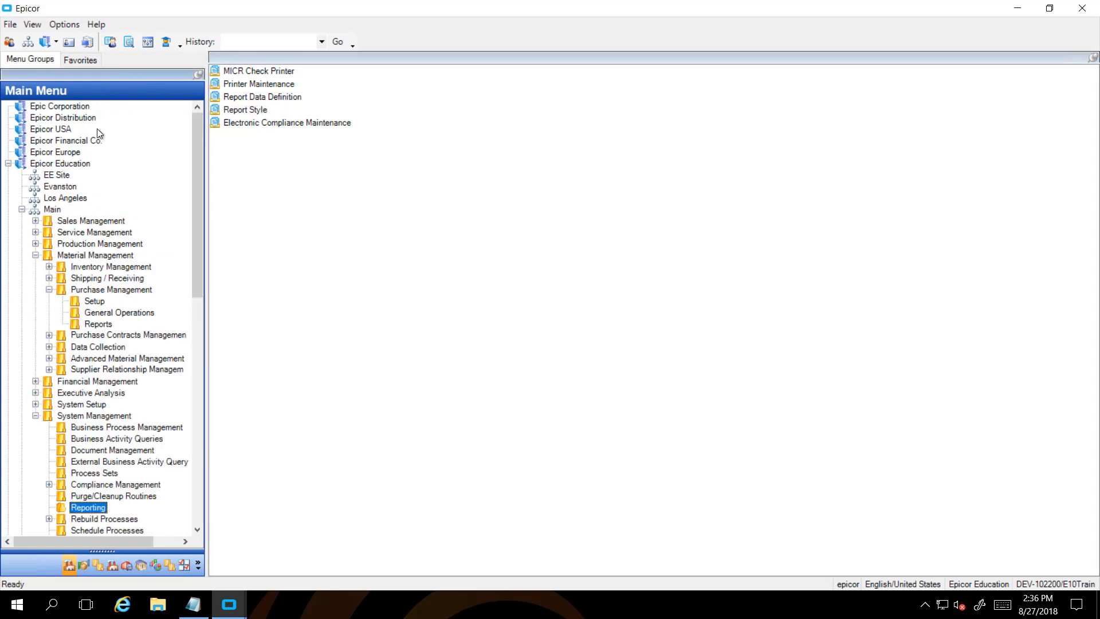
click(91, 314)
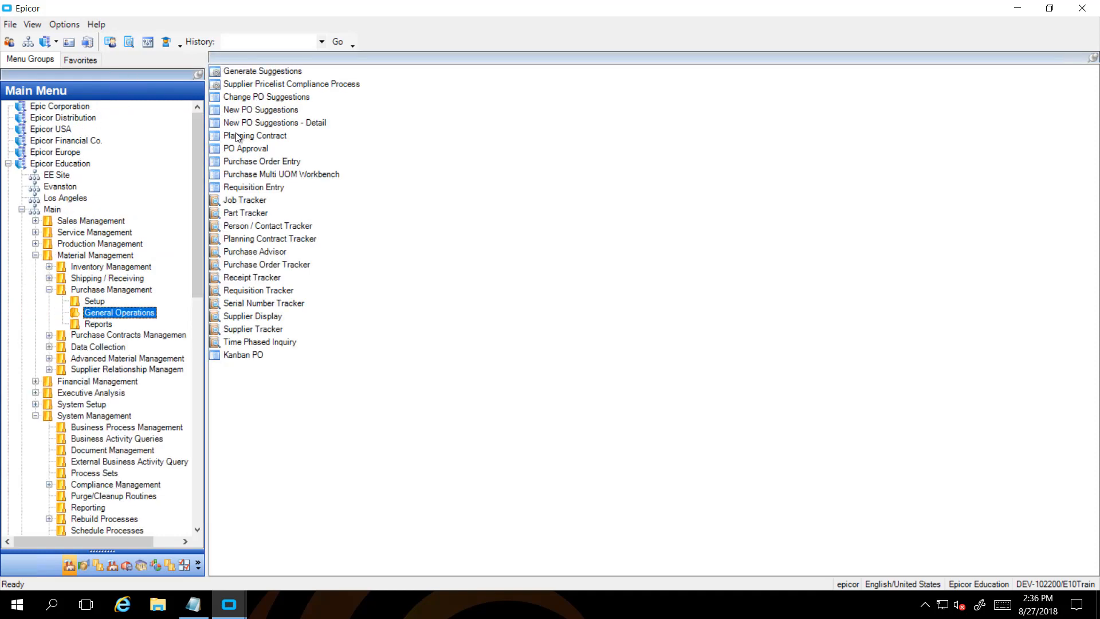
double_click(255, 161)
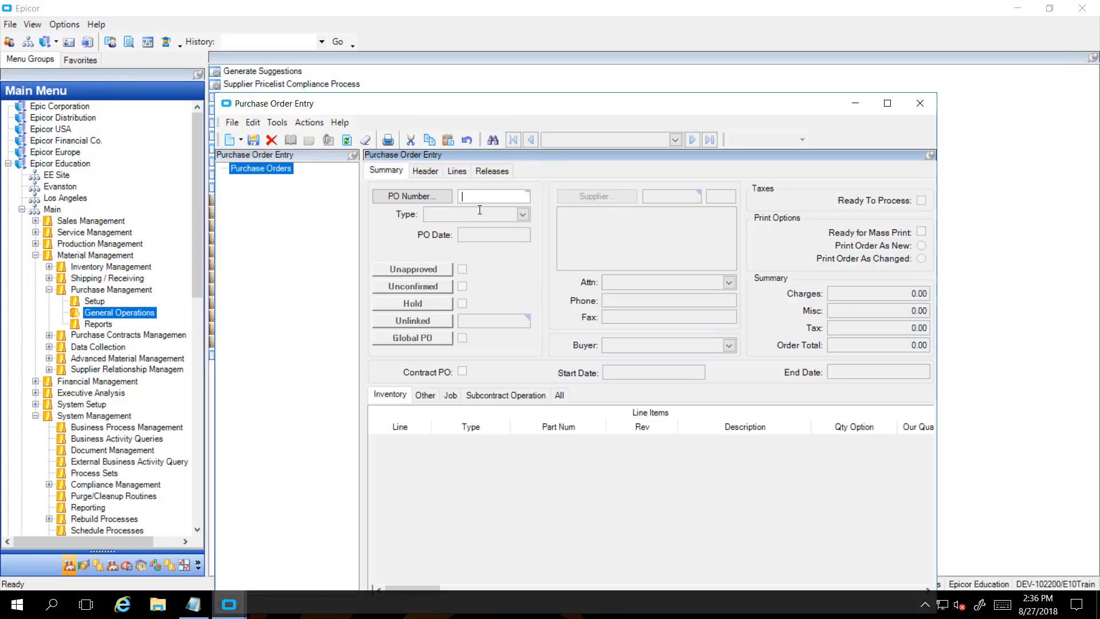
Search for purchase orders and open the Global Supply order dated 10/30/2014
click(434, 194)
click(733, 105)
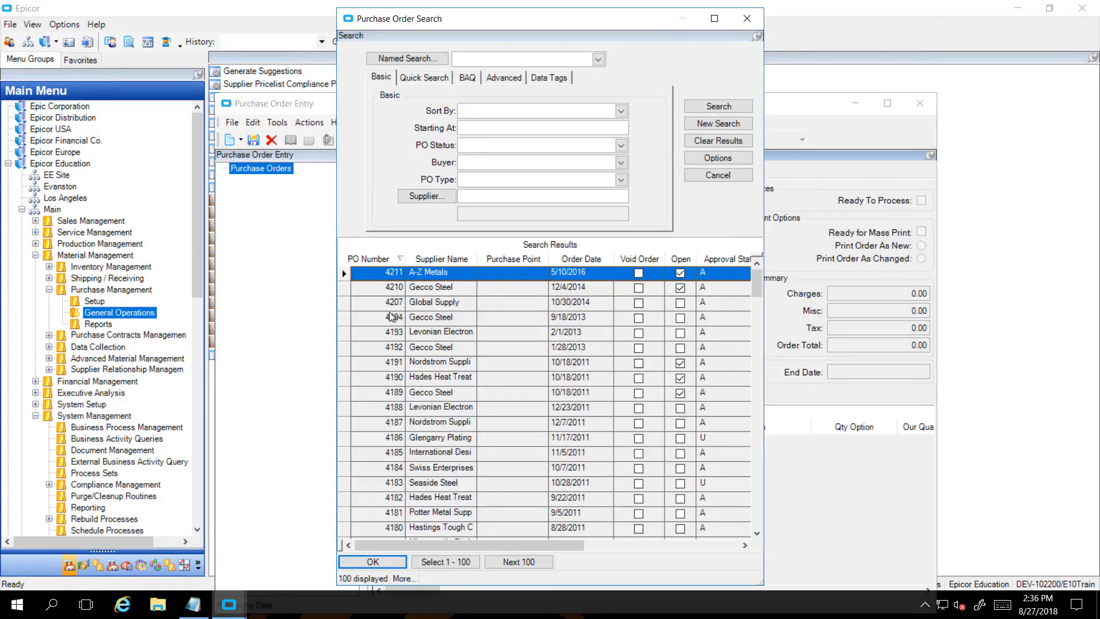
double_click(385, 304)
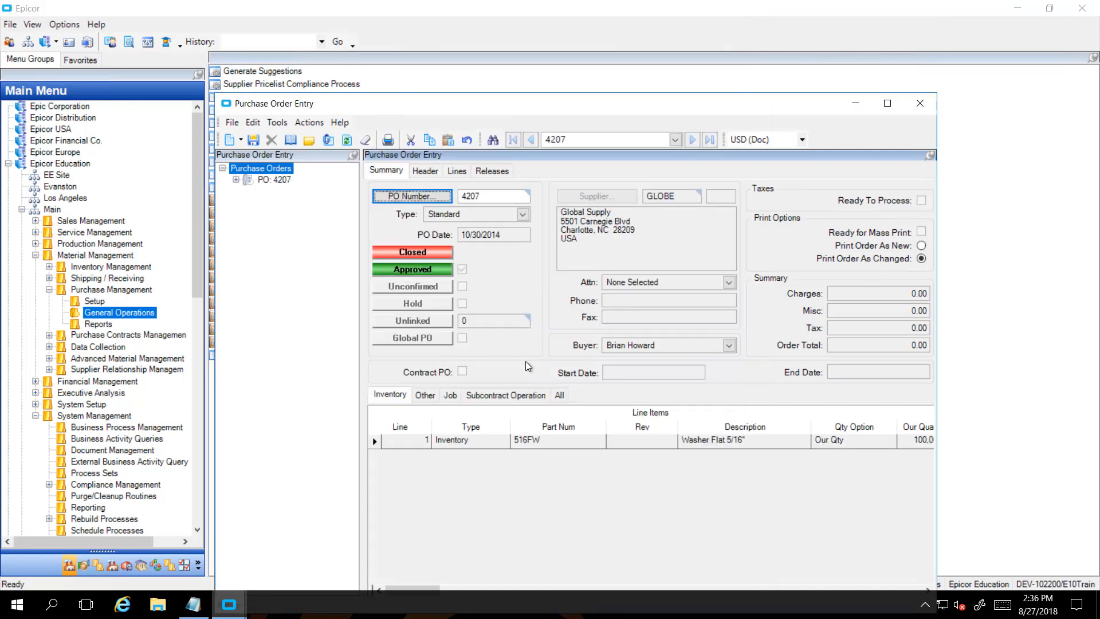
Generate a print preview of the Global Supply purchase order using the L&L Logo report style
click(309, 122)
click(243, 425)
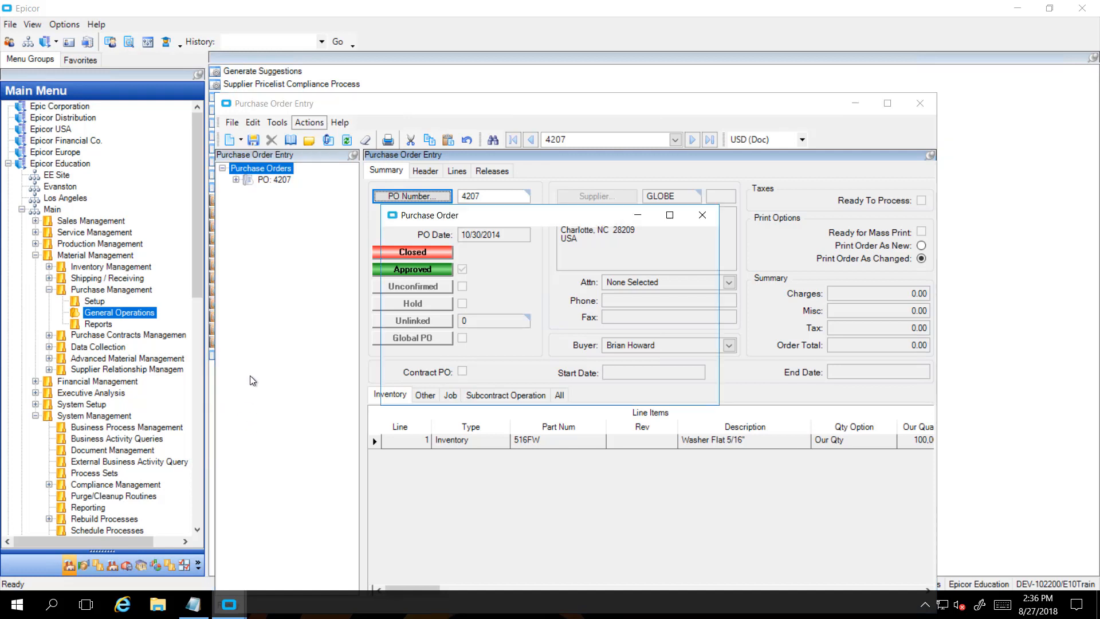
click(625, 313)
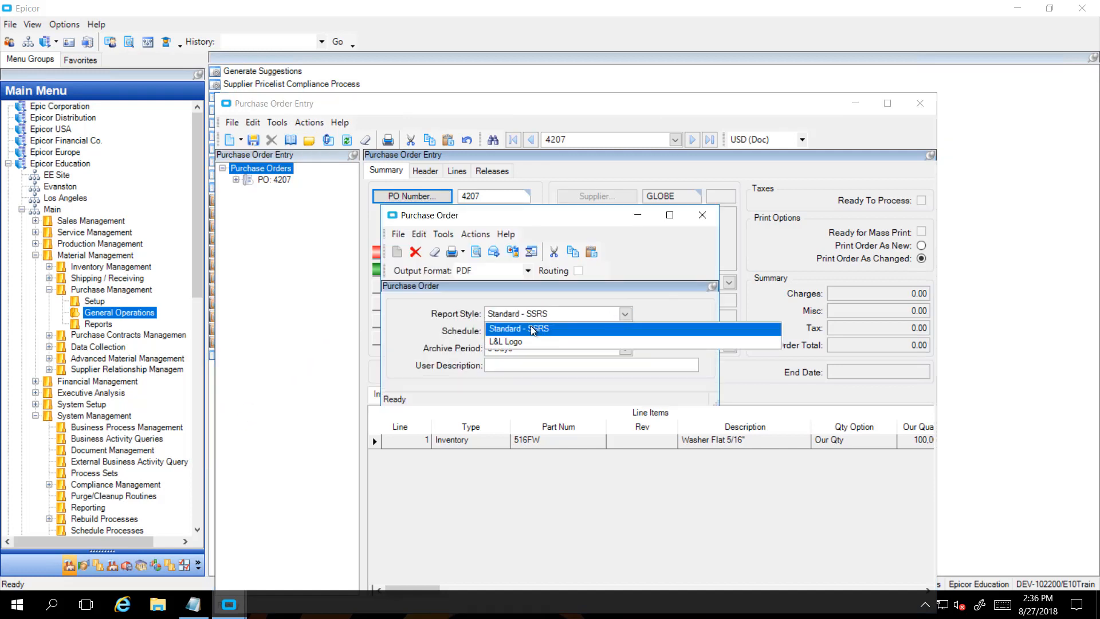
click(497, 342)
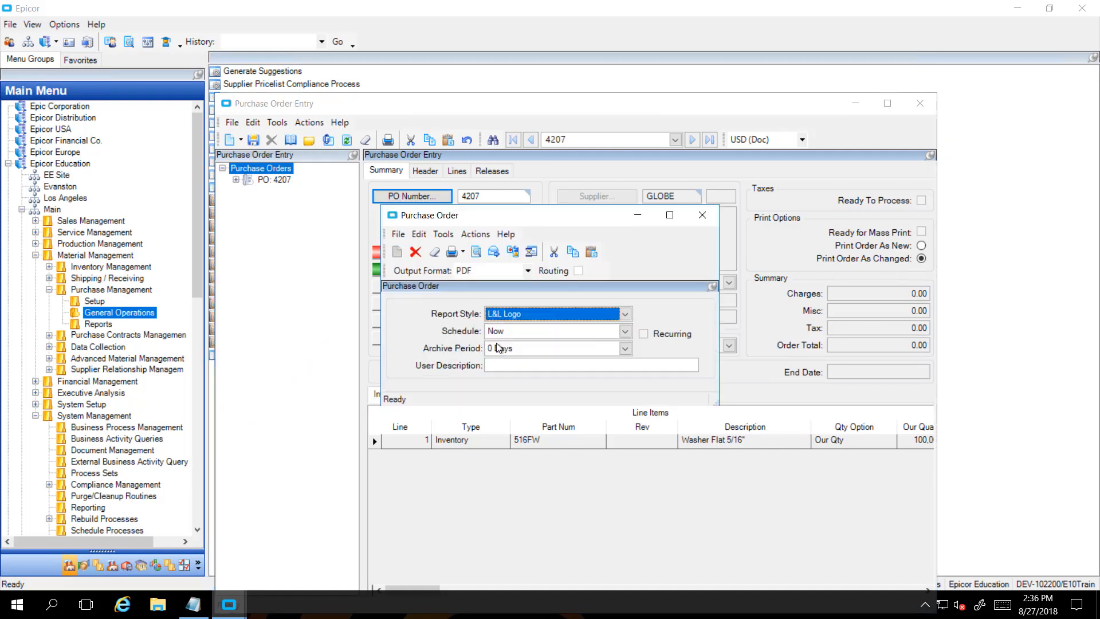
click(474, 254)
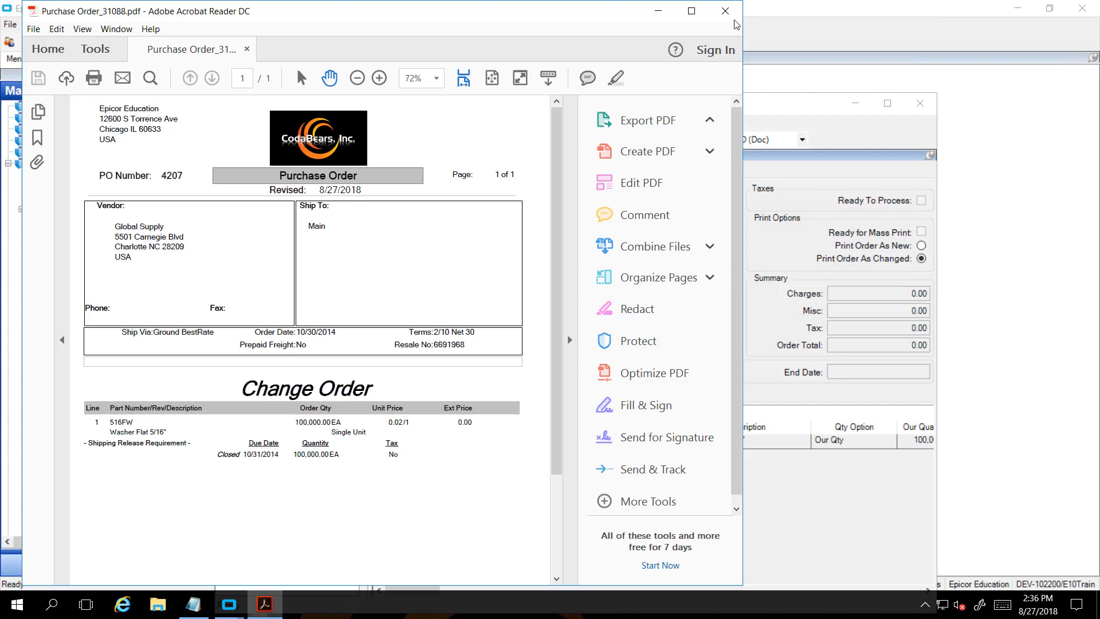
View the PDF preview with the logo, and close it together with the print window and Purchase Order Entry
drag(255, 14, 309, 49)
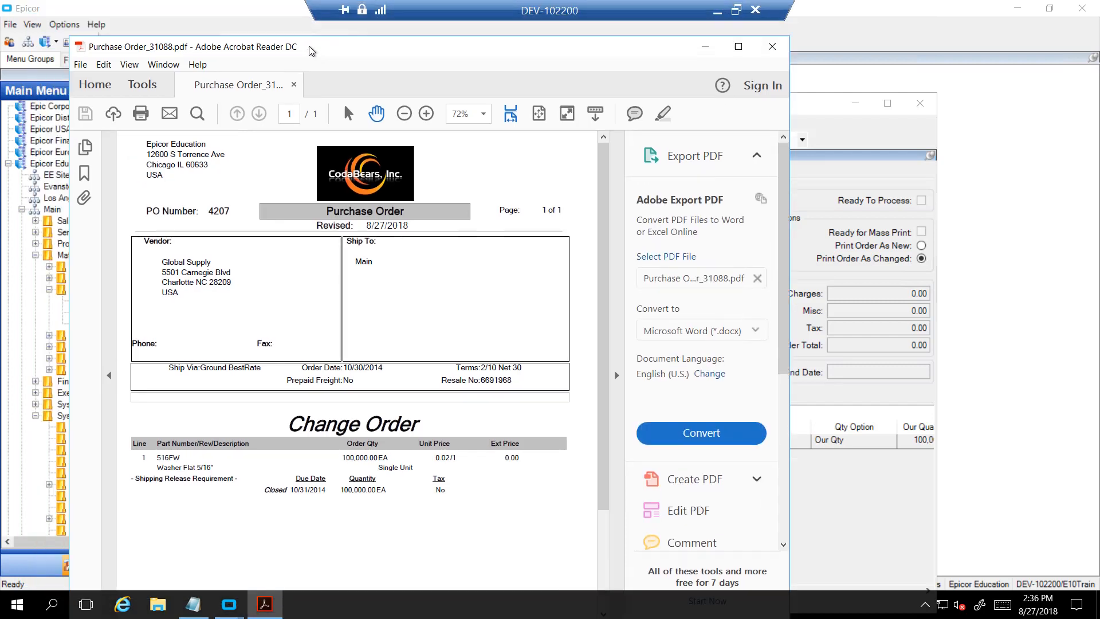
click(776, 50)
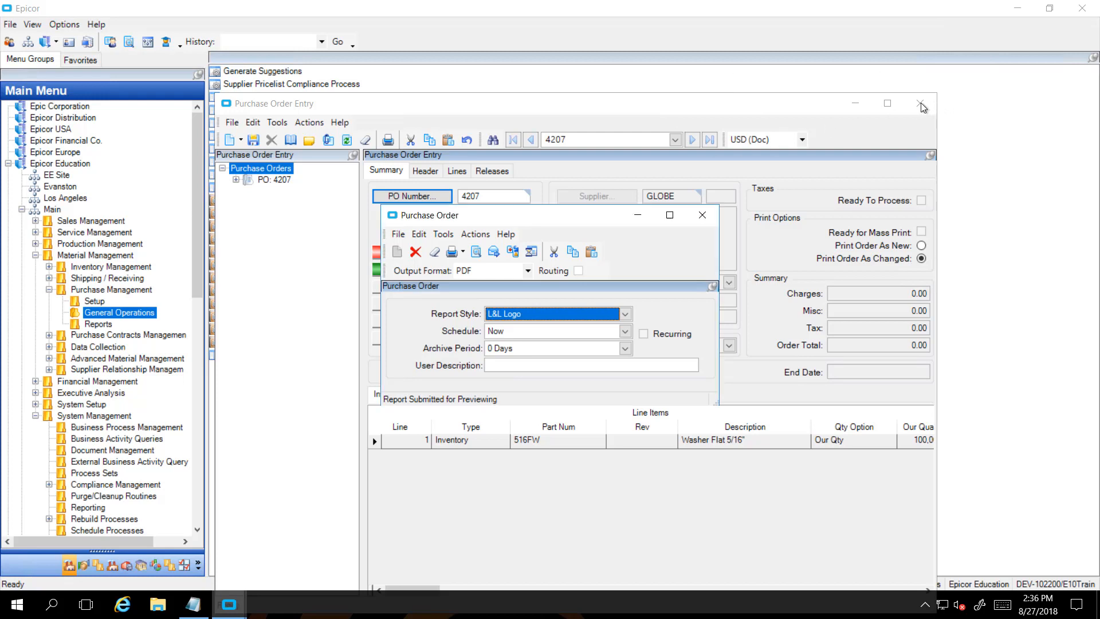
click(703, 215)
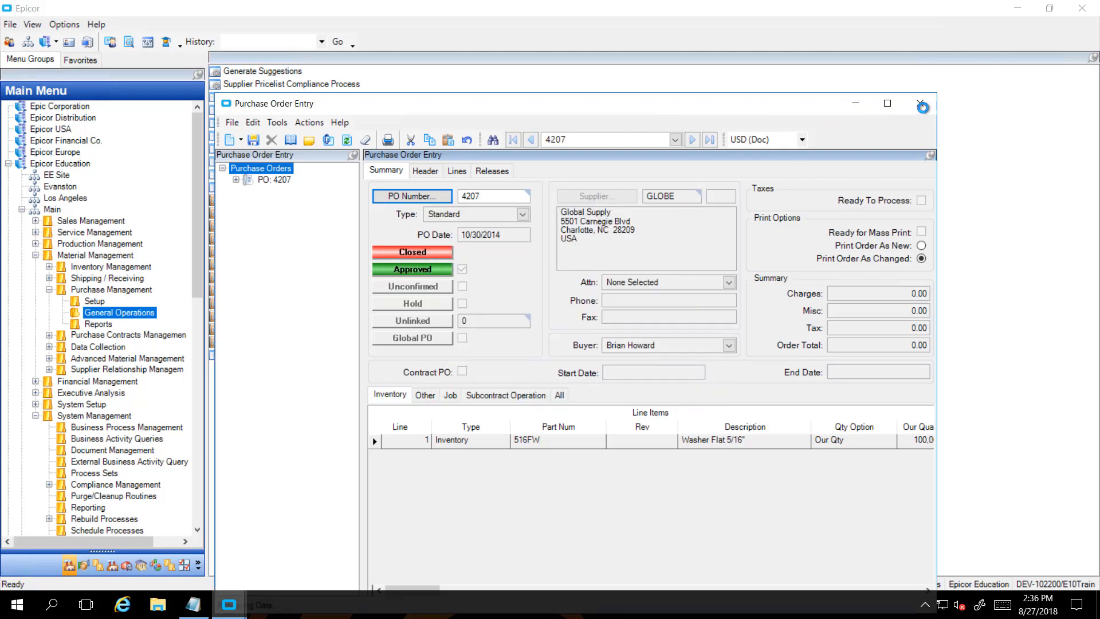
click(920, 103)
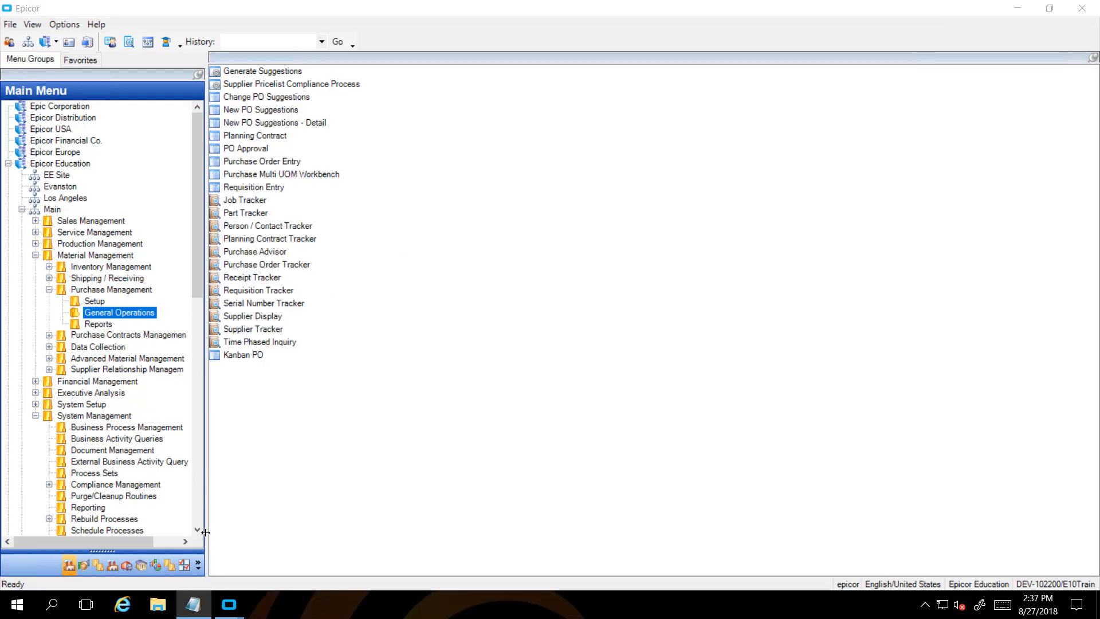
Bring back Report Style Maintenance from System Management's Reporting folder in the Main site
scroll(196, 533, down, 3)
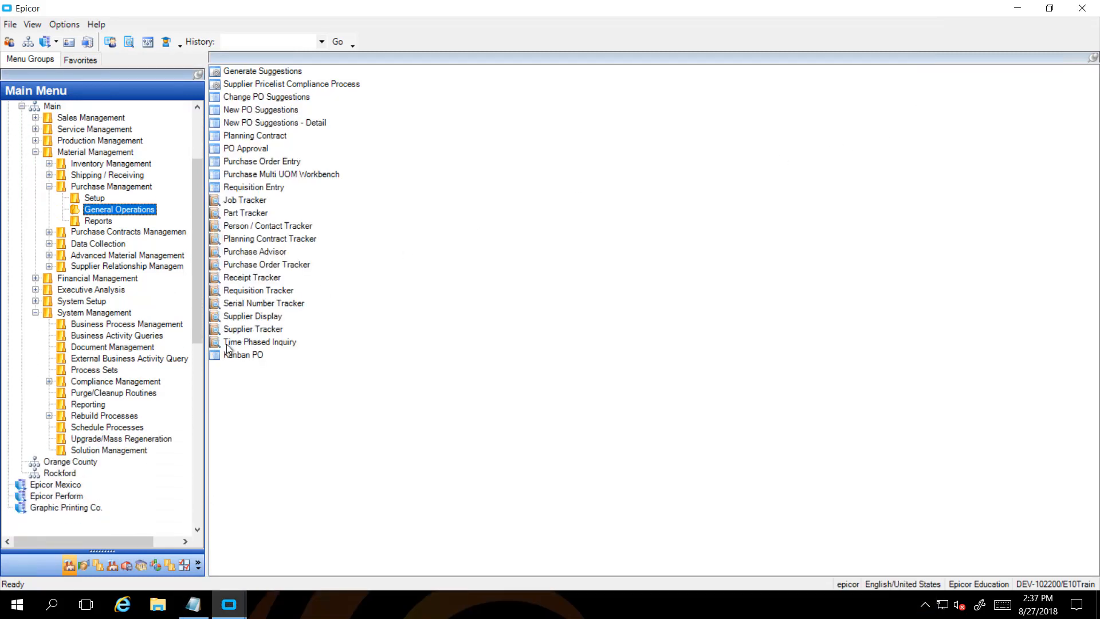
click(80, 407)
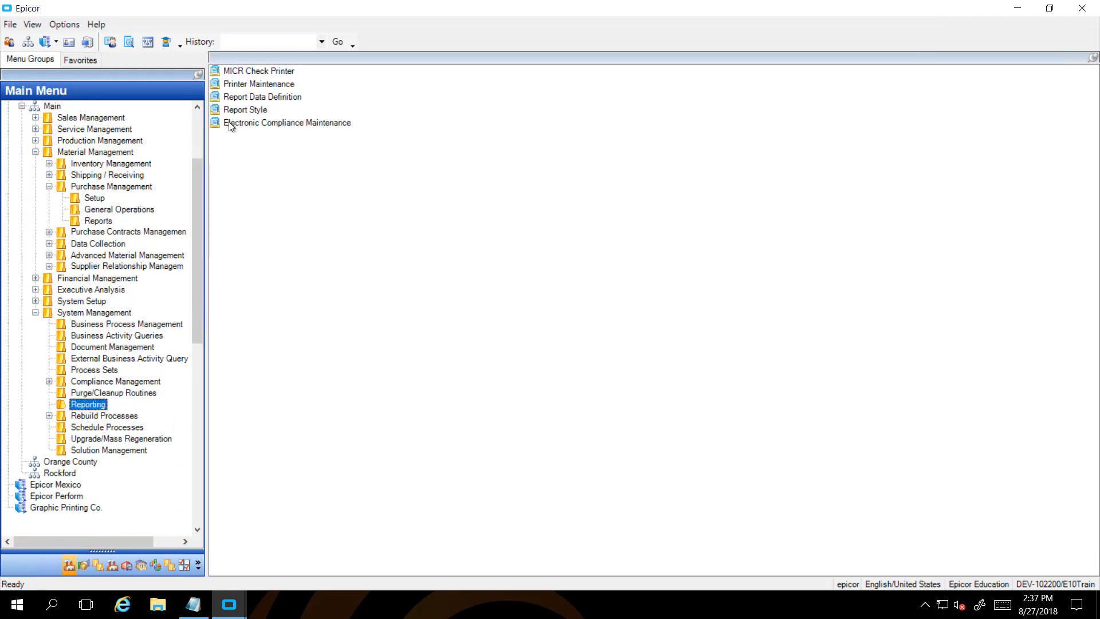
double_click(246, 109)
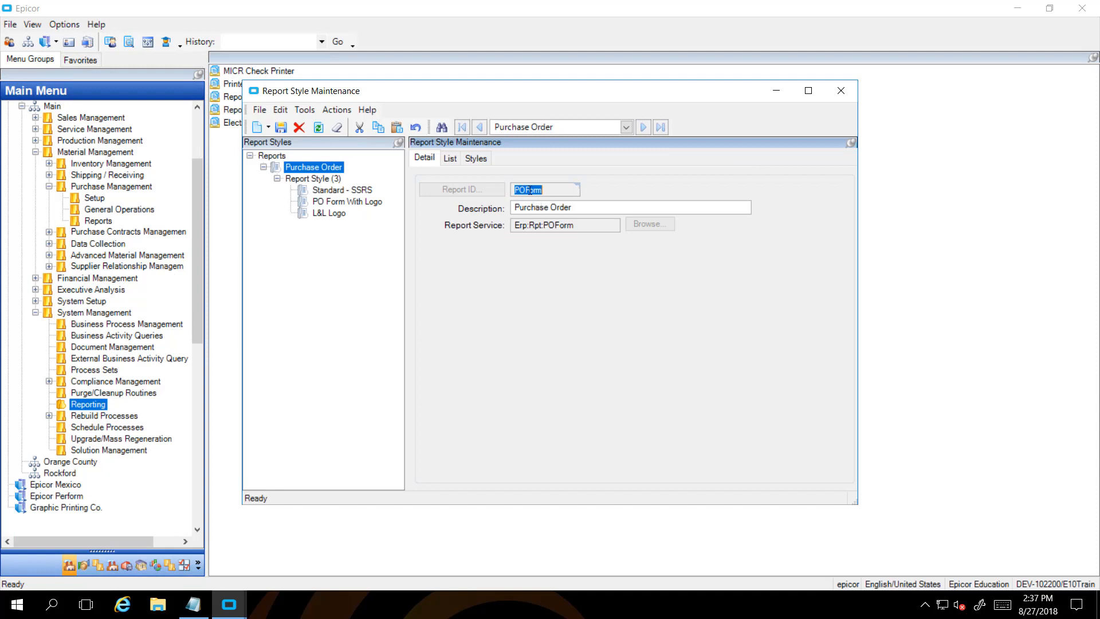
Download the L&L Logo style's SSRS report to the Desktop, and close Report Style Maintenance and Epicor
click(326, 215)
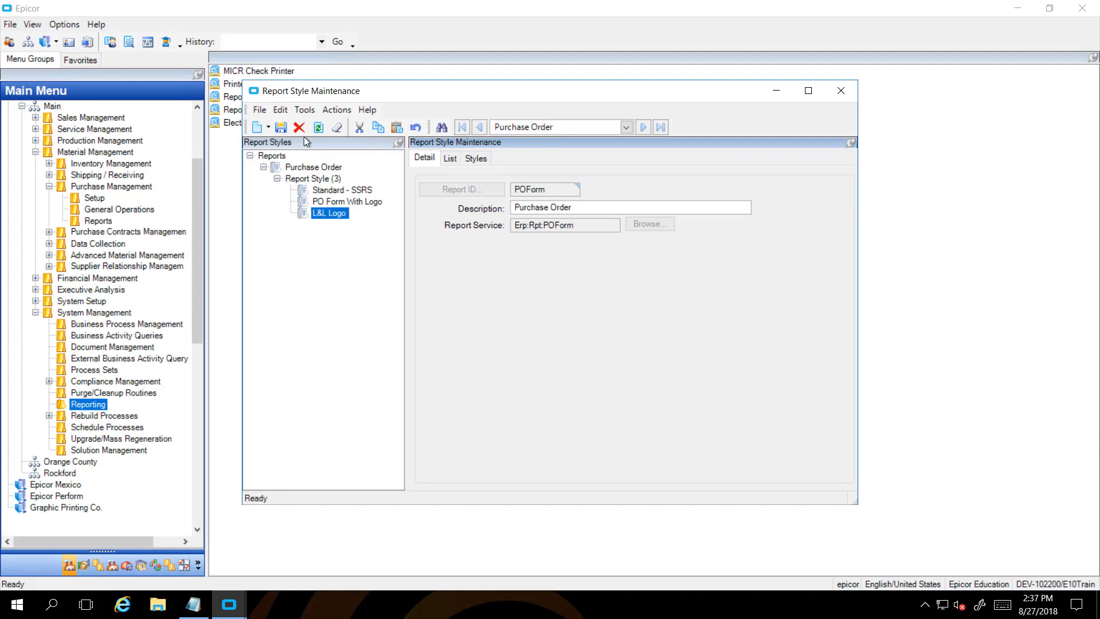
click(333, 110)
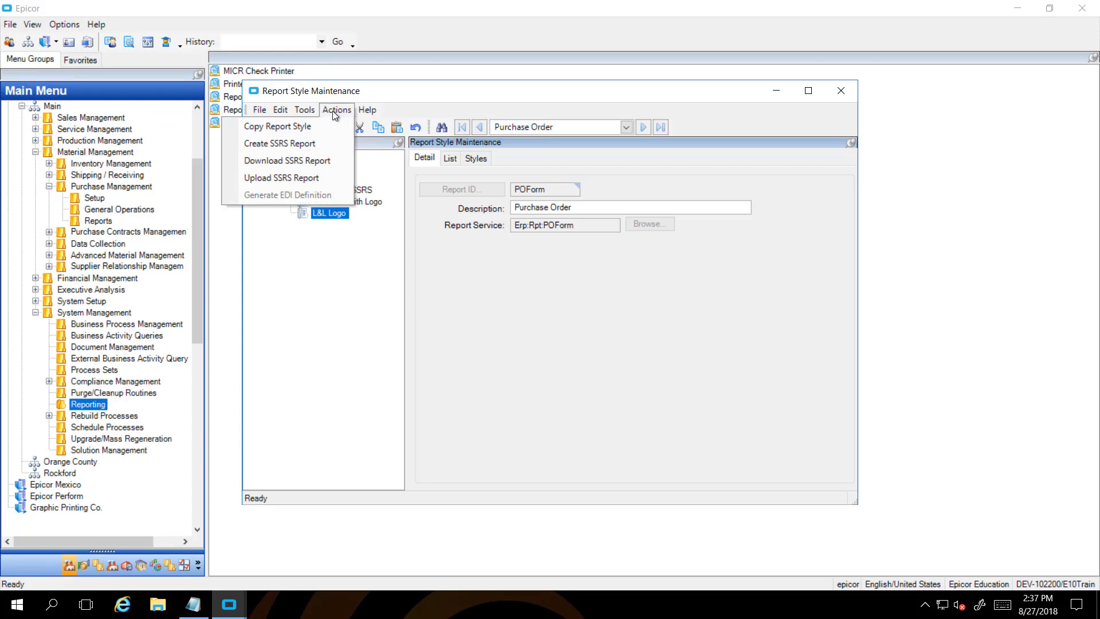
click(315, 163)
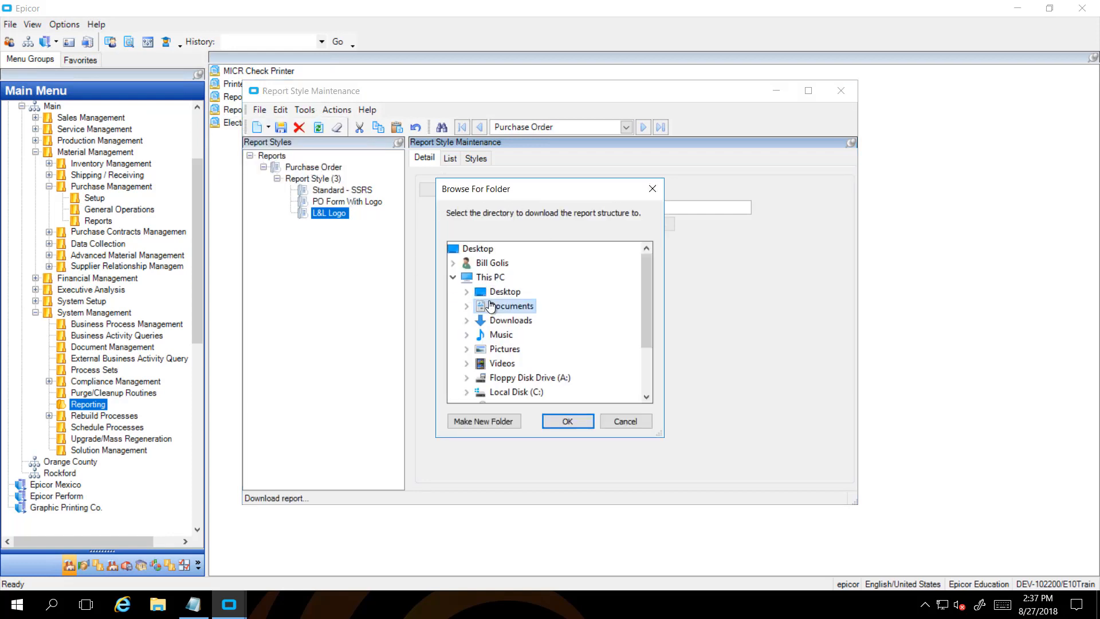
click(505, 293)
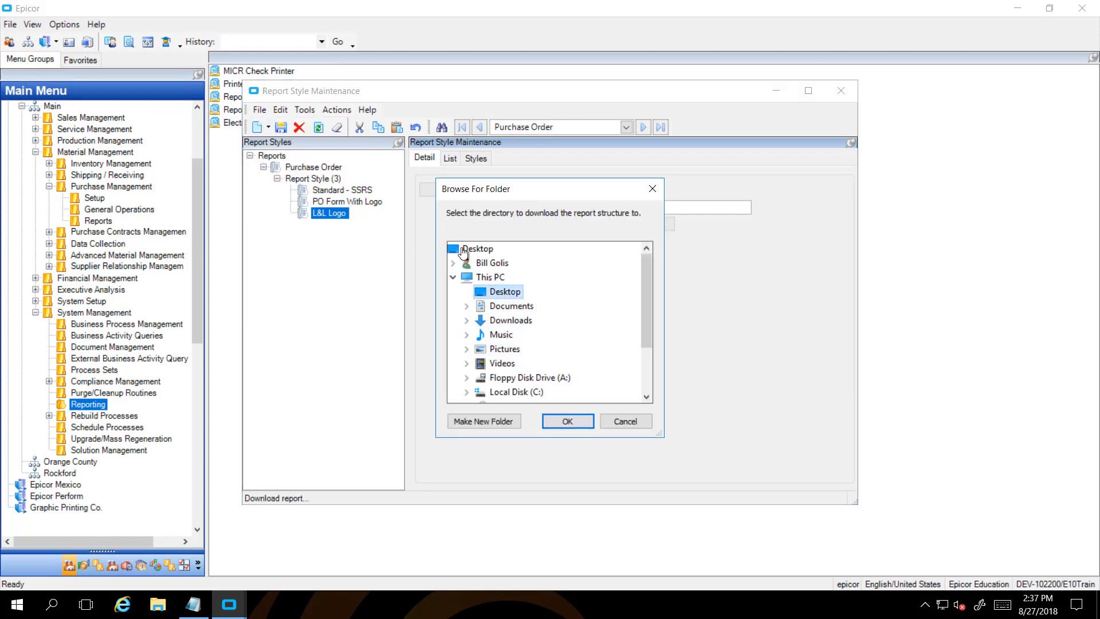
click(555, 422)
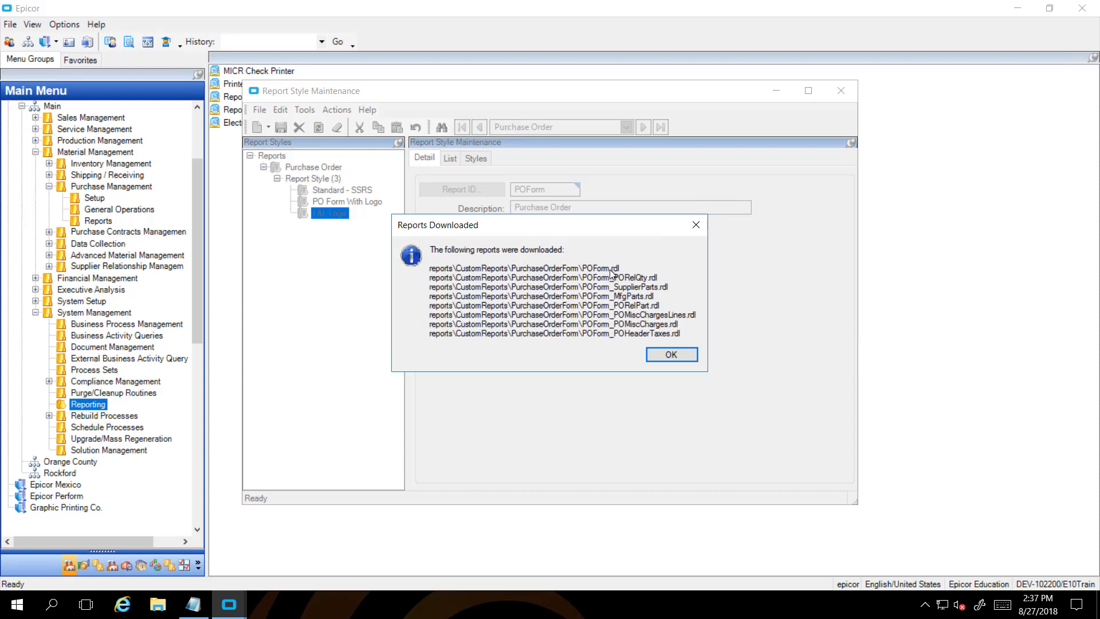
click(669, 356)
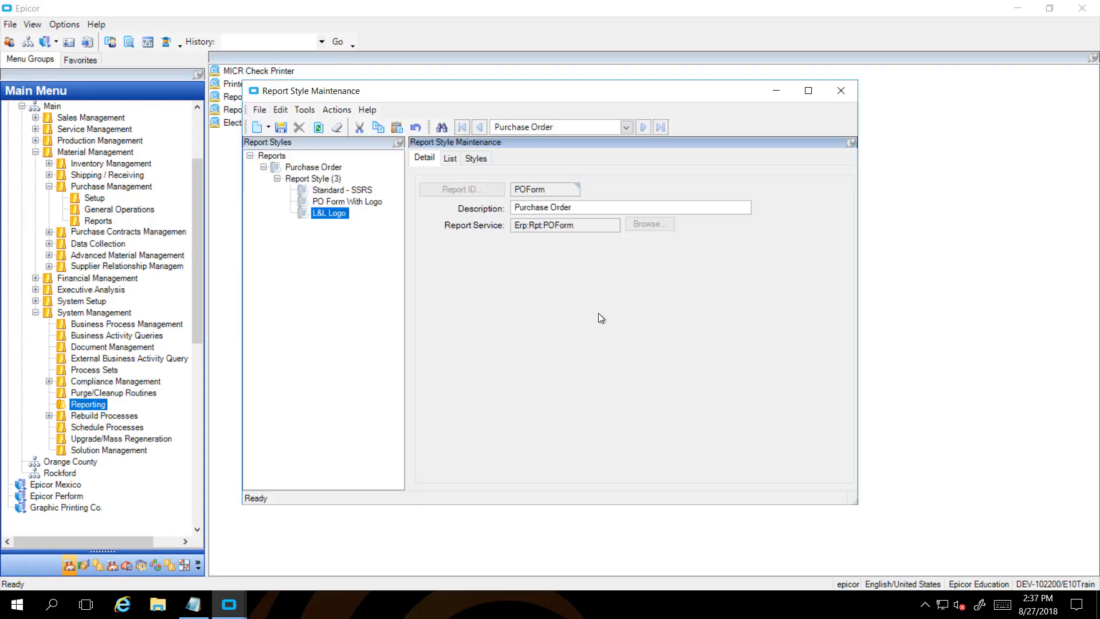
click(842, 90)
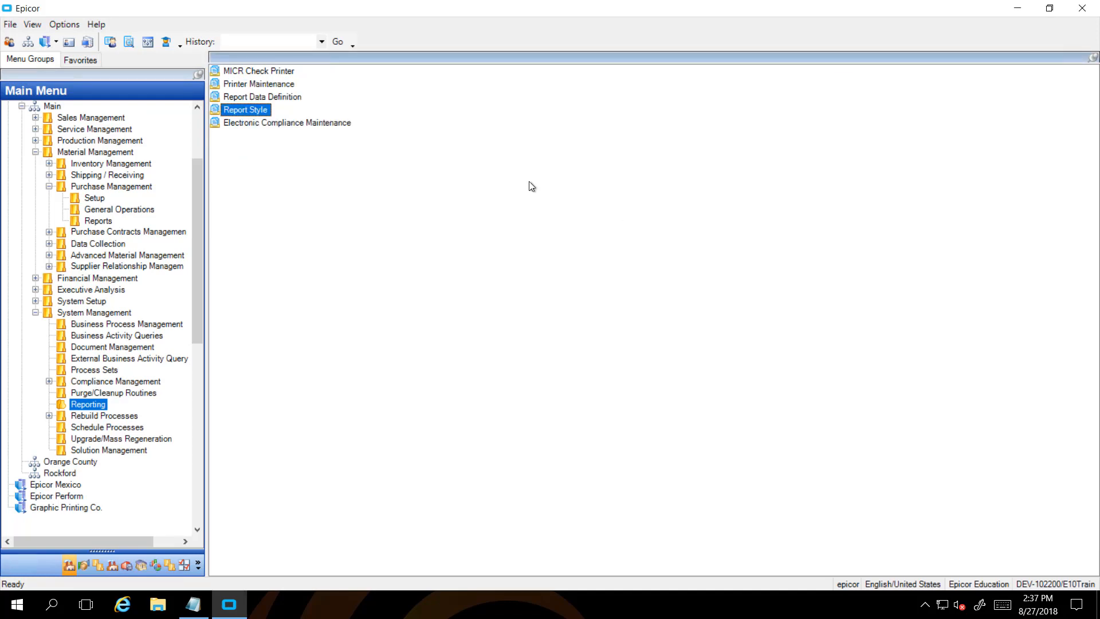
click(1079, 9)
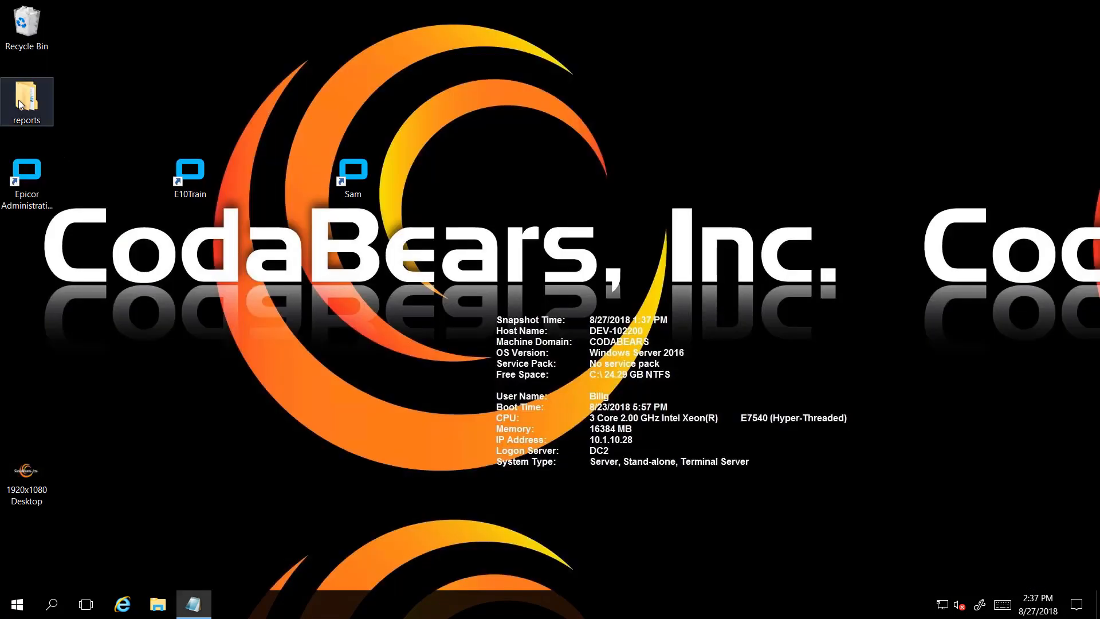
Check the downloaded report files in the desktop's reports/CustomReports/PurchaseOrderForm folder, and close the folder window
double_click(23, 102)
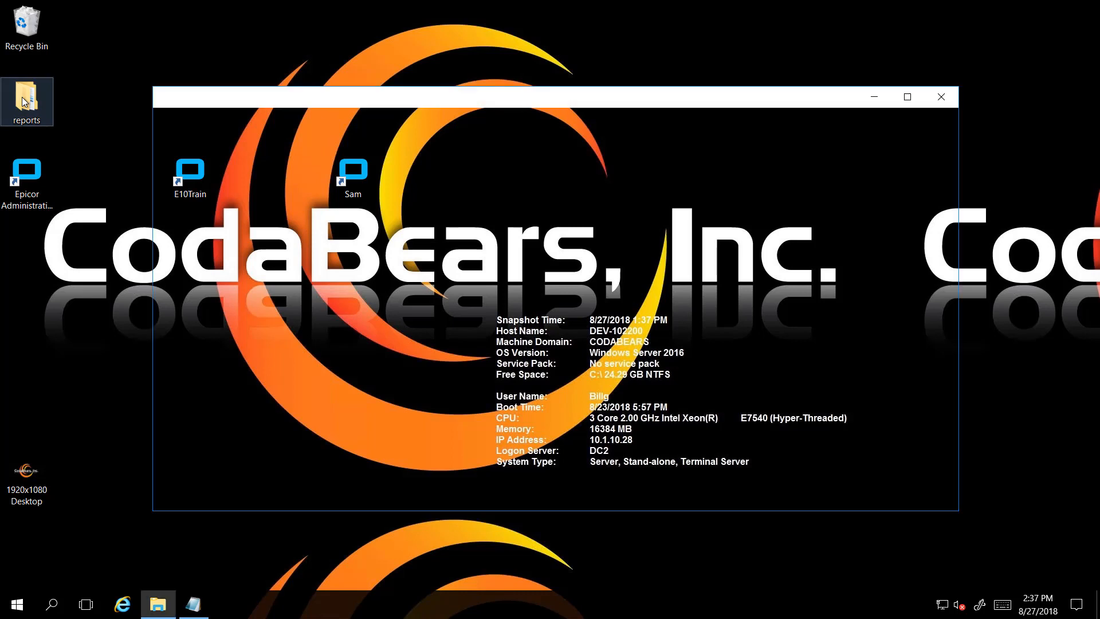
double_click(329, 182)
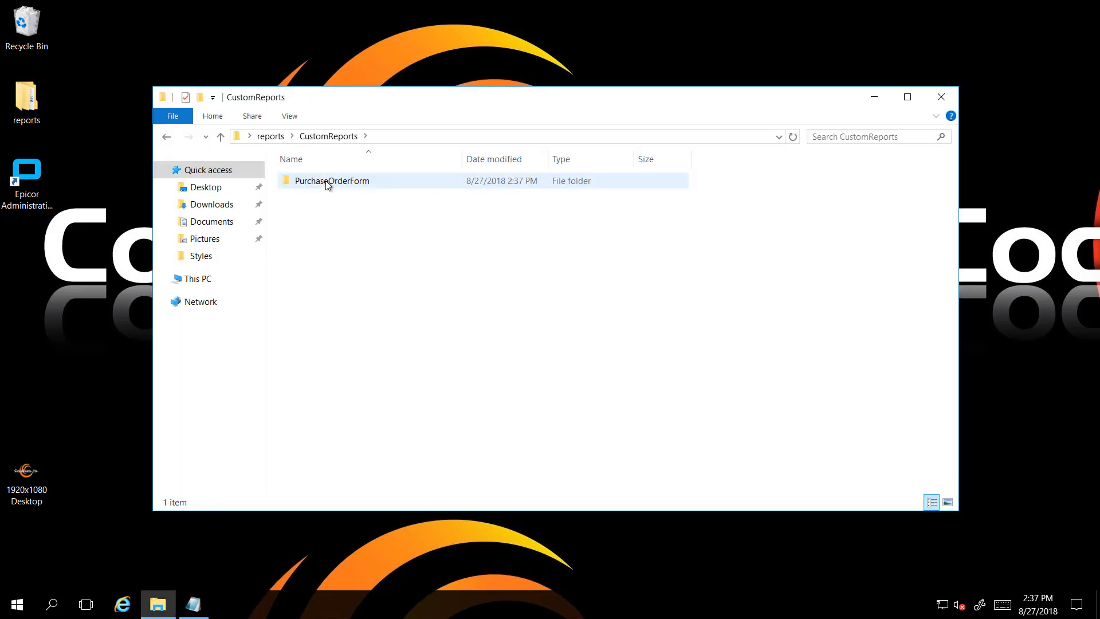
double_click(327, 181)
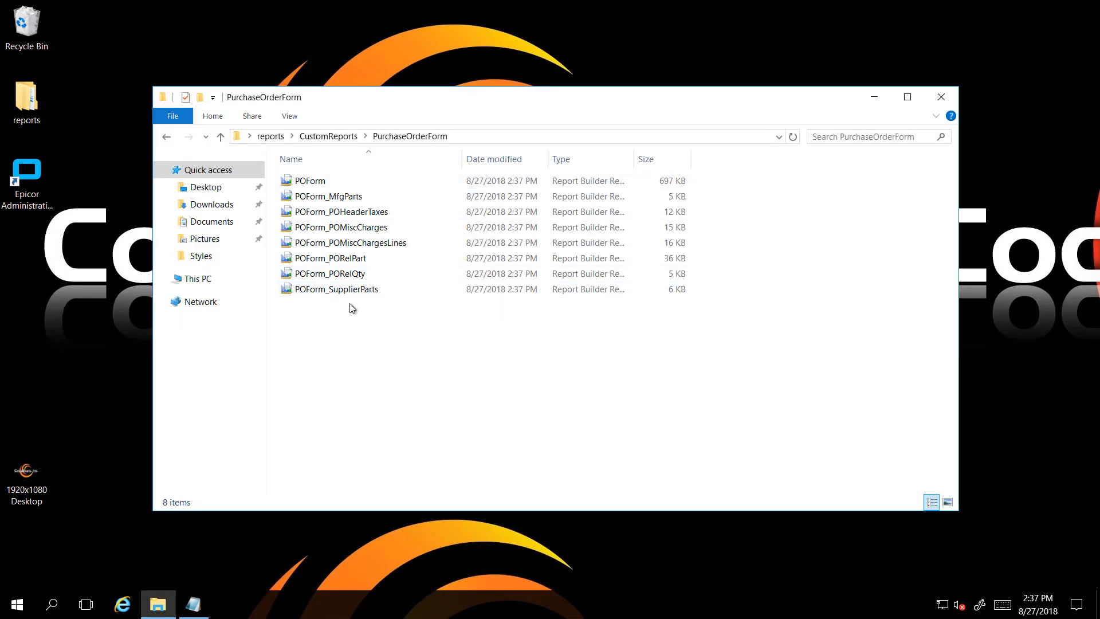
click(941, 97)
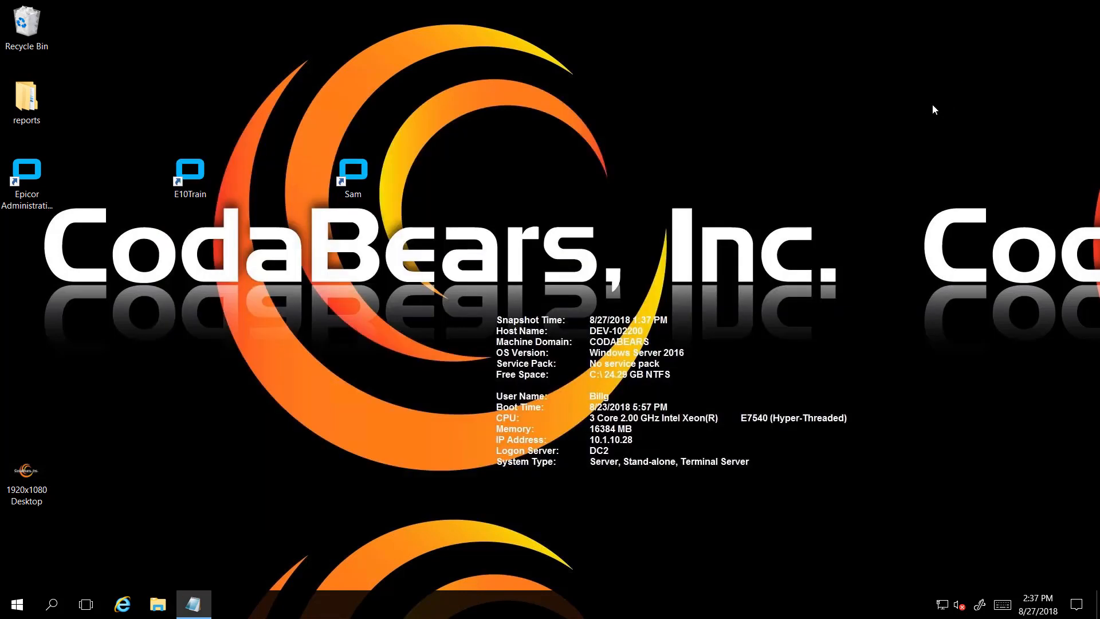
Launch the Sam Epicor environment and log in as epicor with the account password
click(353, 180)
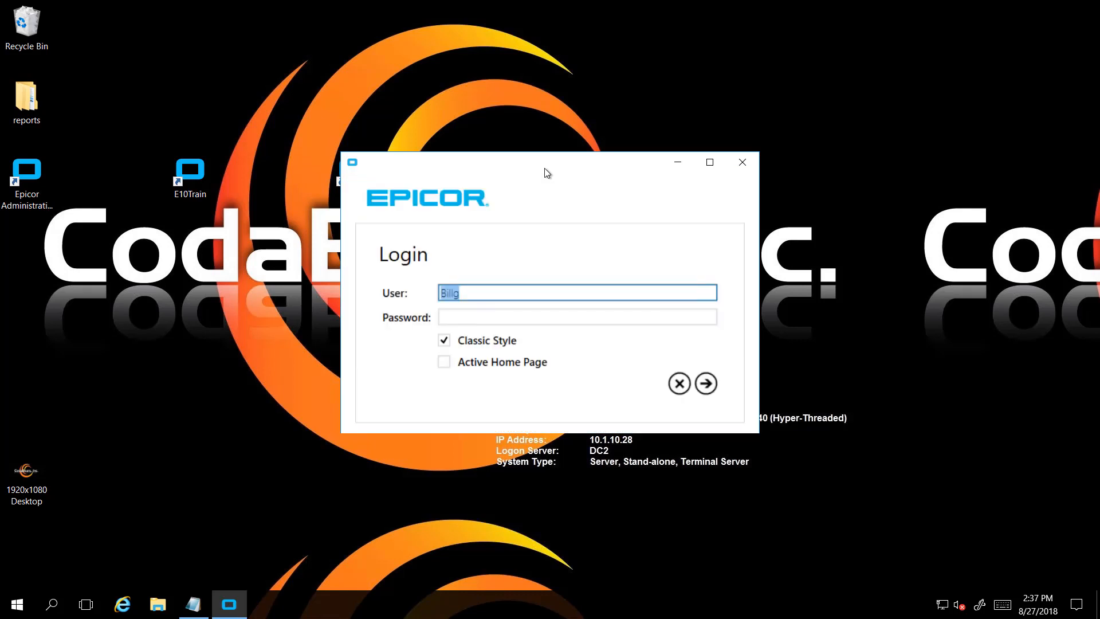
text(epicor)
key(Tab)
text(******)
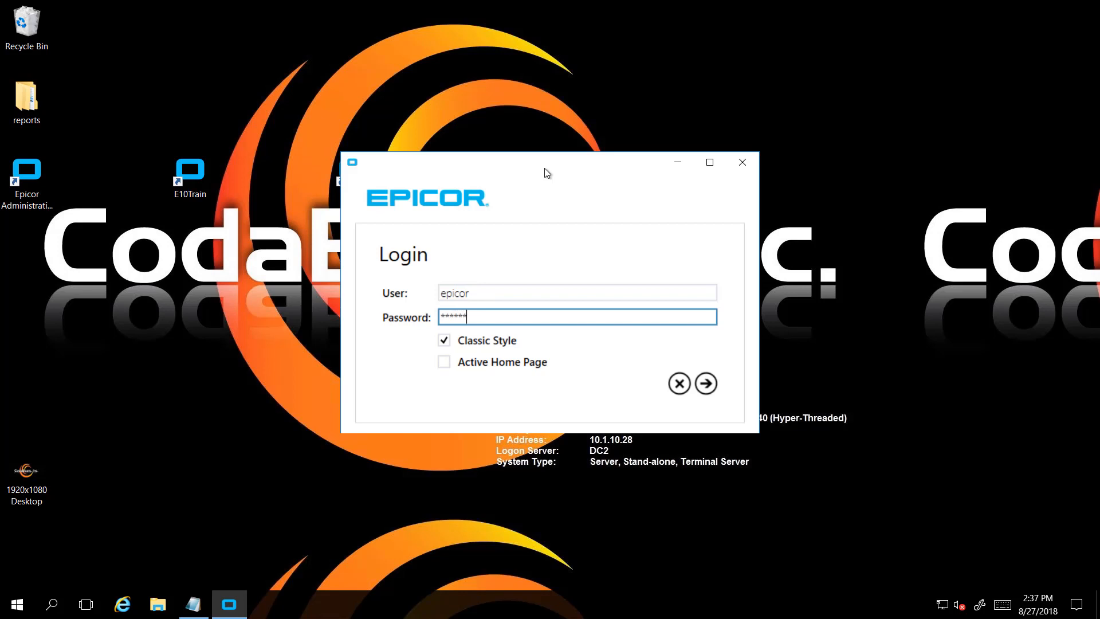
key(Return)
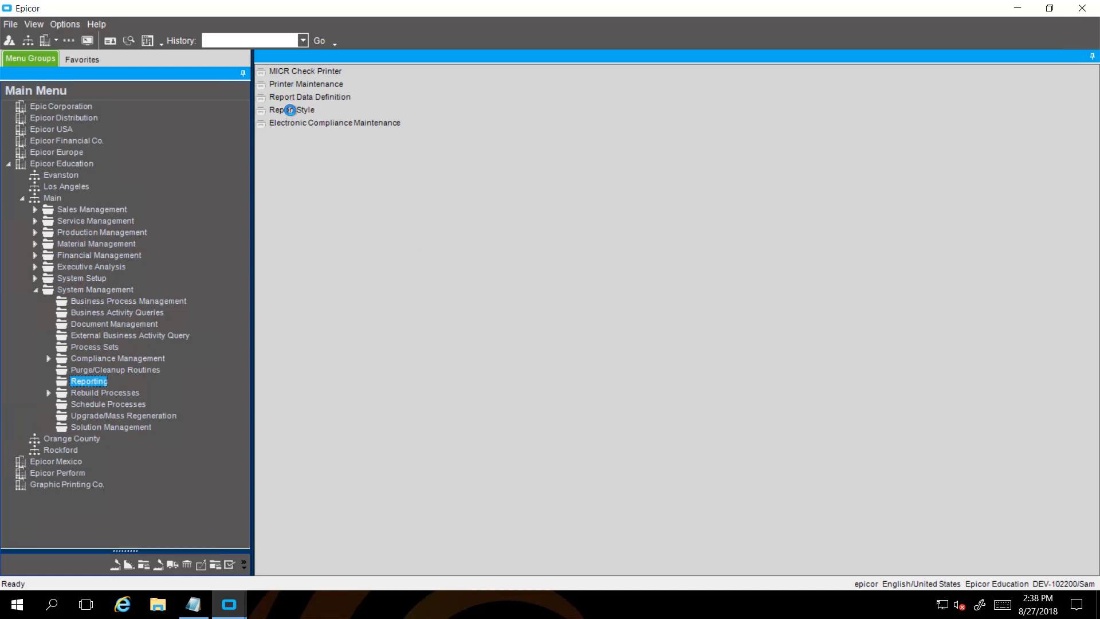
Open Report Style Maintenance from System Management's Reporting folder, load report ID POForm and expand its report styles
click(290, 110)
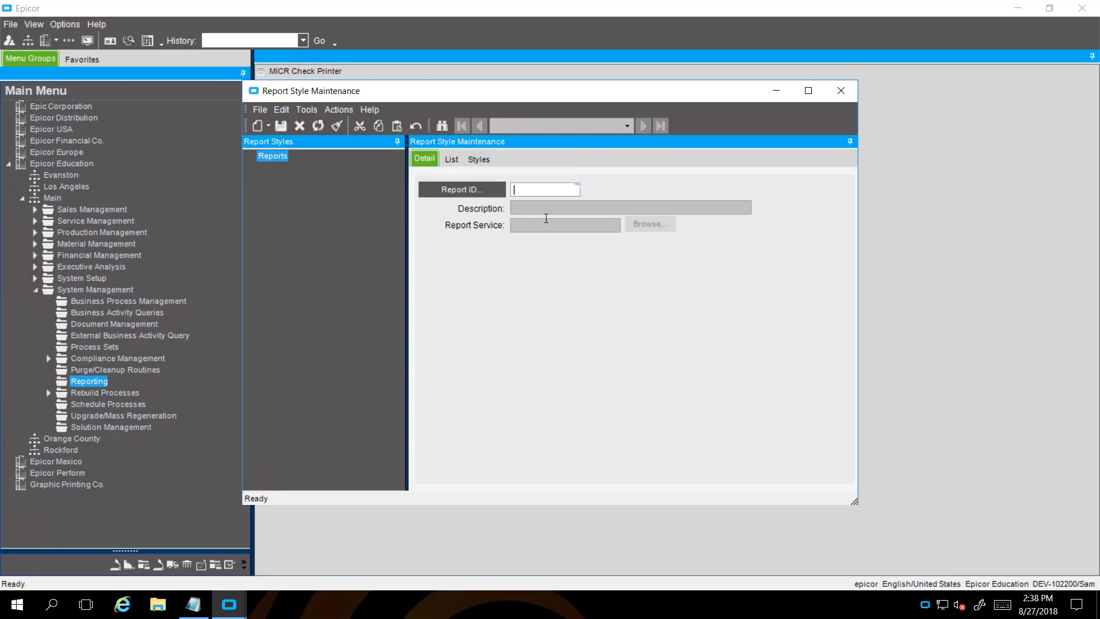
text(POForm)
key(Tab)
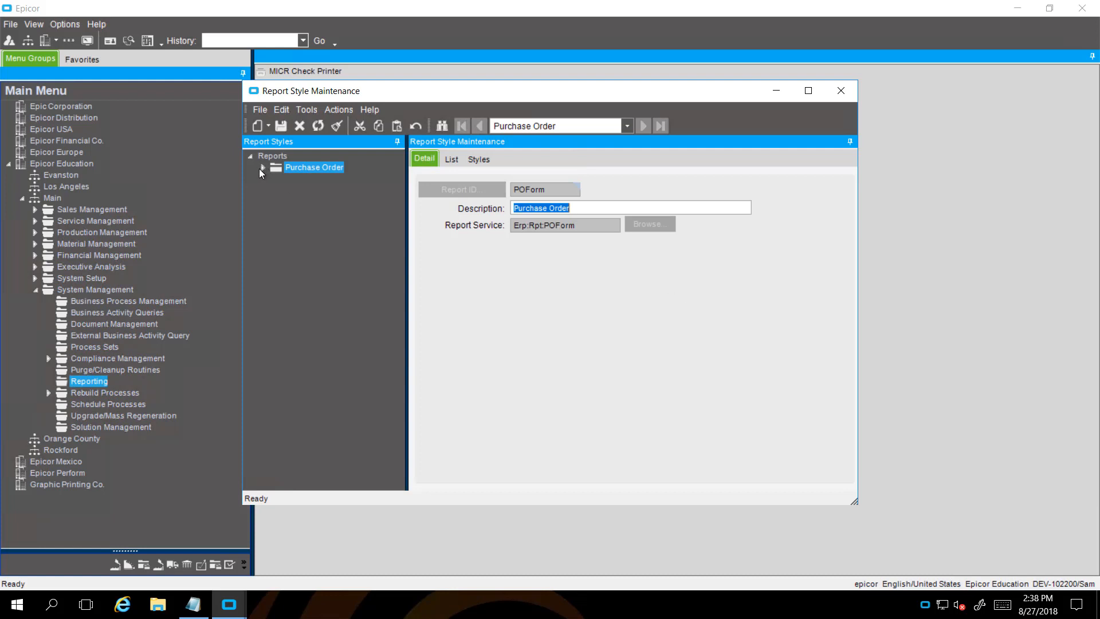
click(261, 168)
click(277, 178)
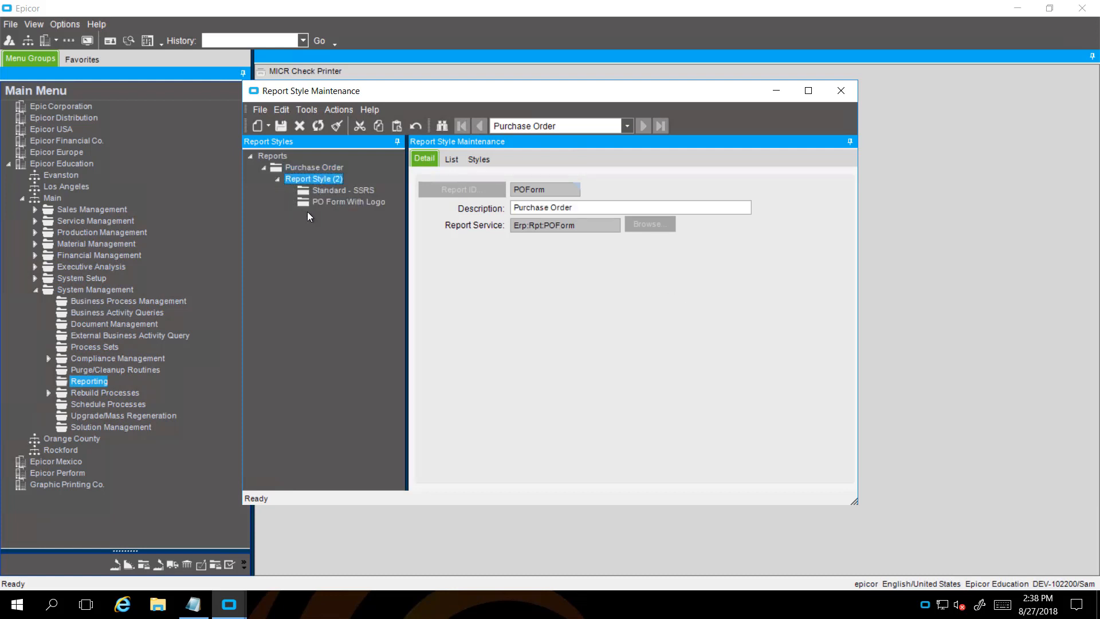
Review the Standard - SSRS and PO Form With Logo styles, and copy the Standard - SSRS style to the default report location
click(337, 190)
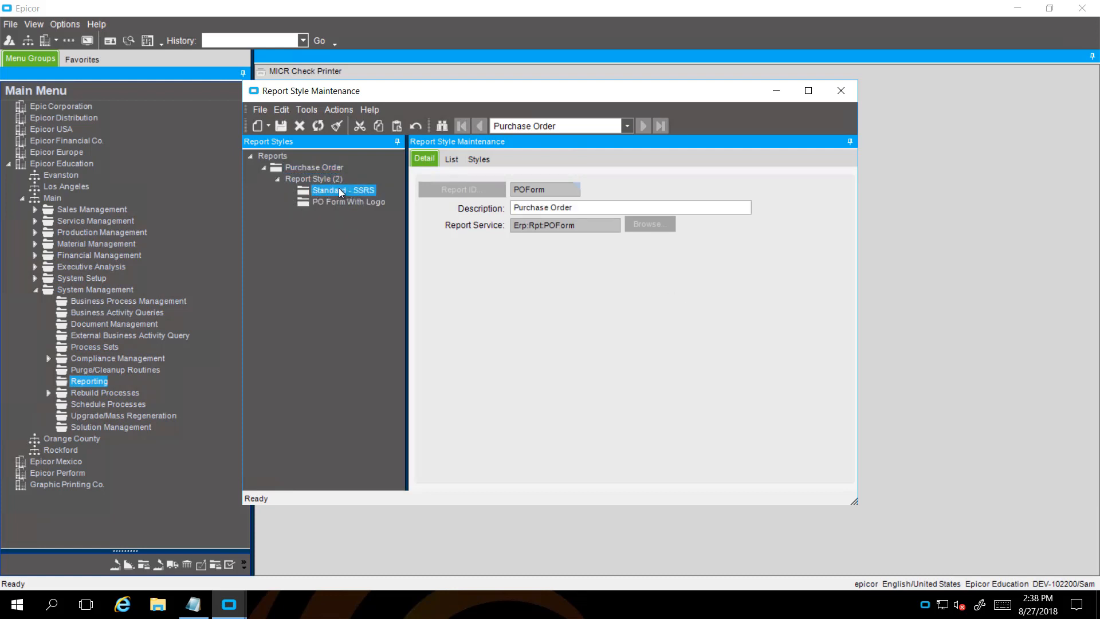
click(332, 202)
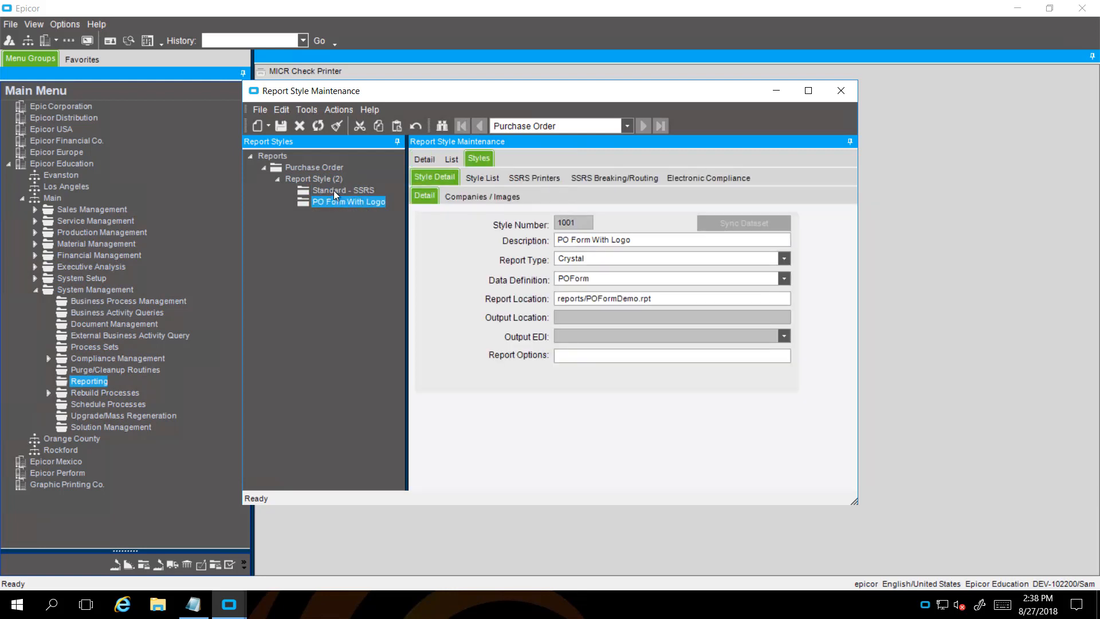
click(333, 190)
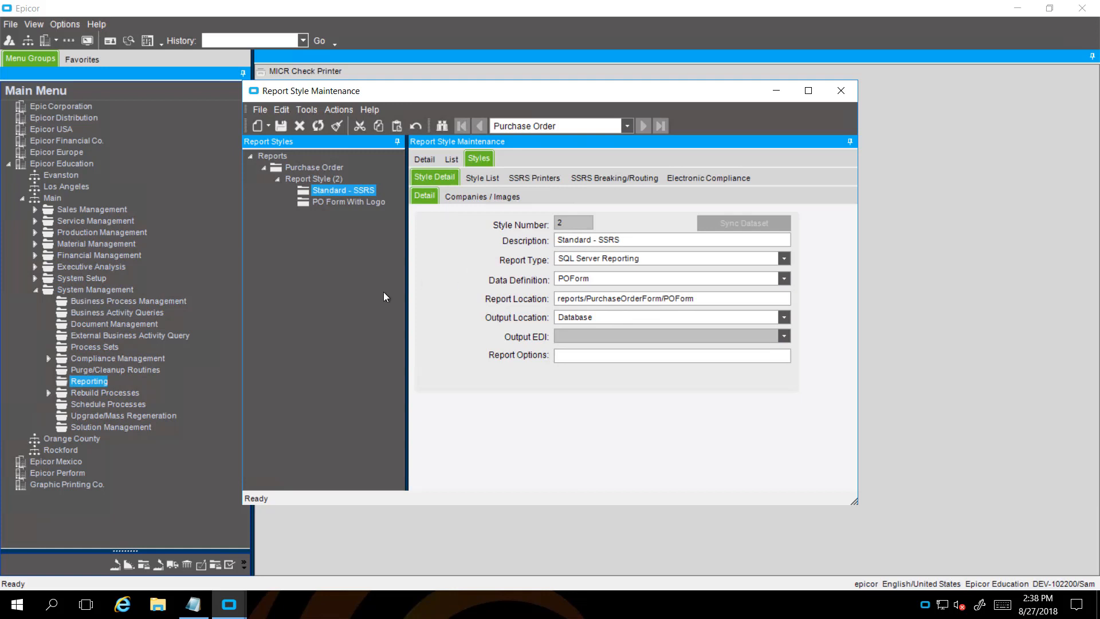
click(339, 110)
click(313, 126)
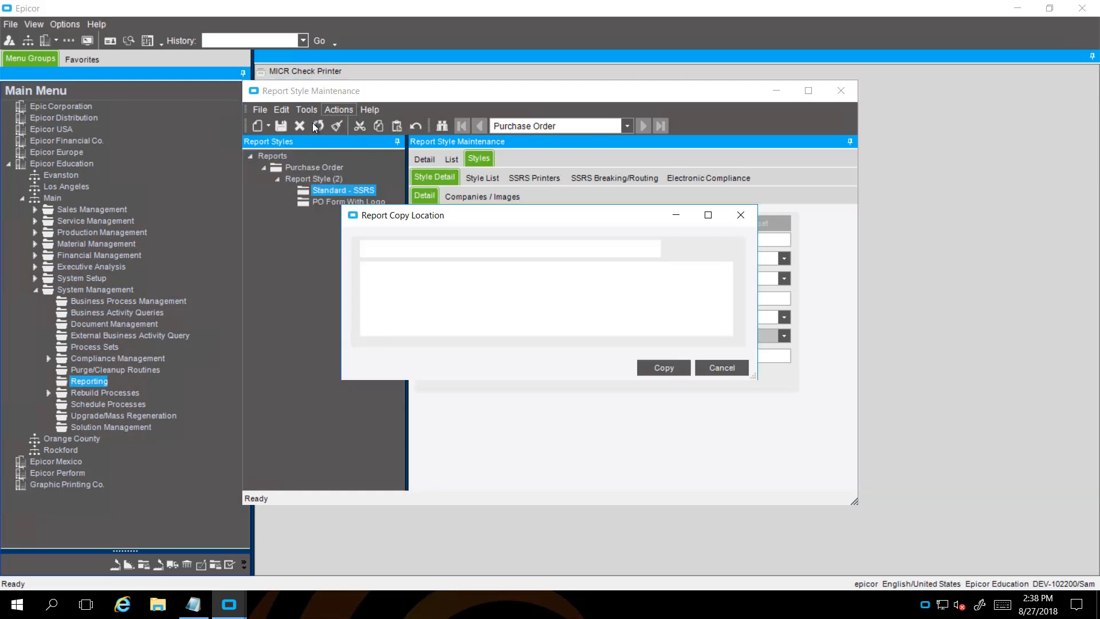
click(655, 369)
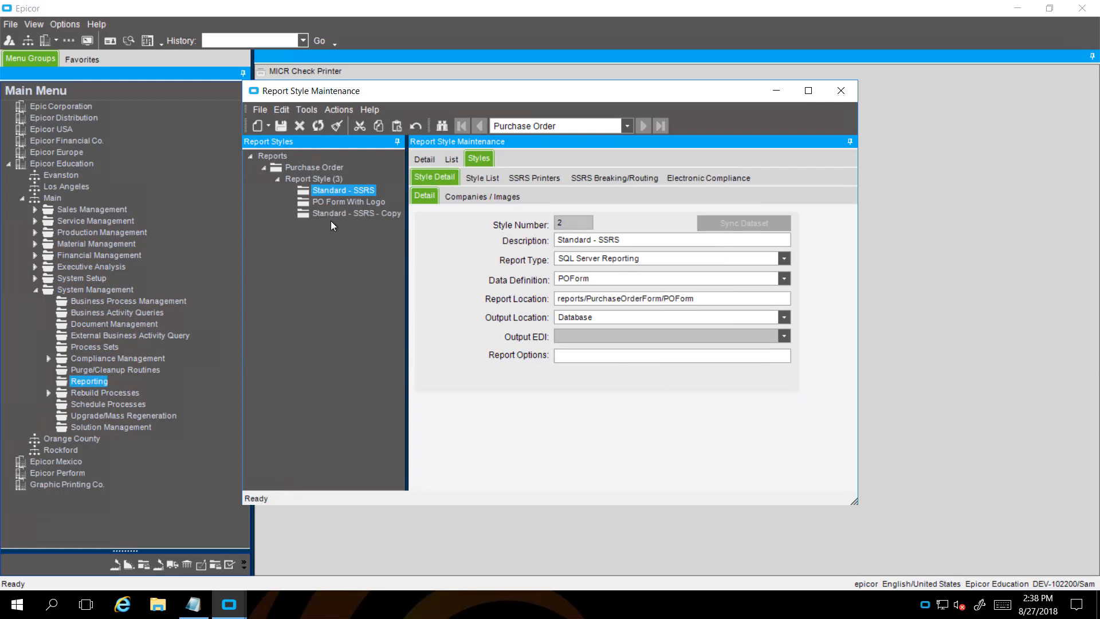
Set the description of the copied Standard - SSRS style to L&L Sam
click(333, 212)
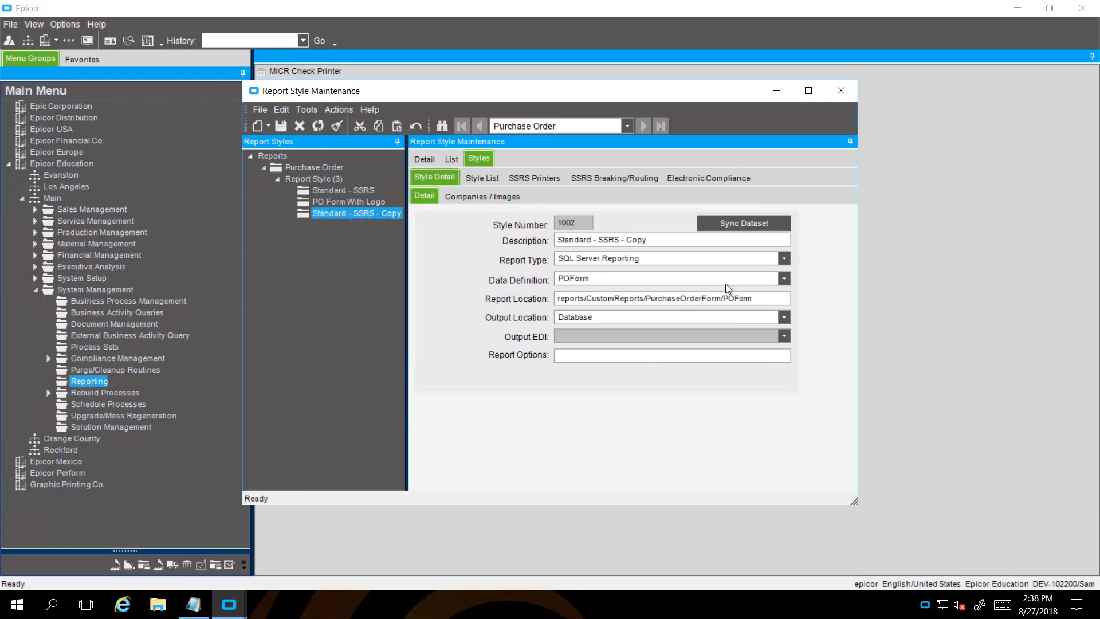
drag(665, 245, 551, 242)
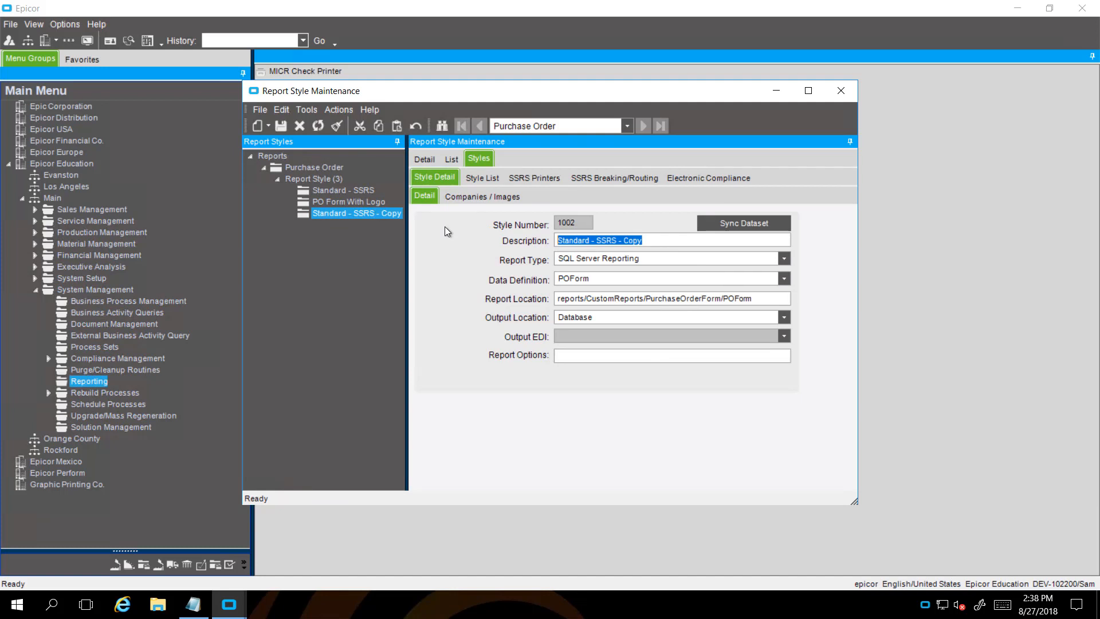
text(L&L)
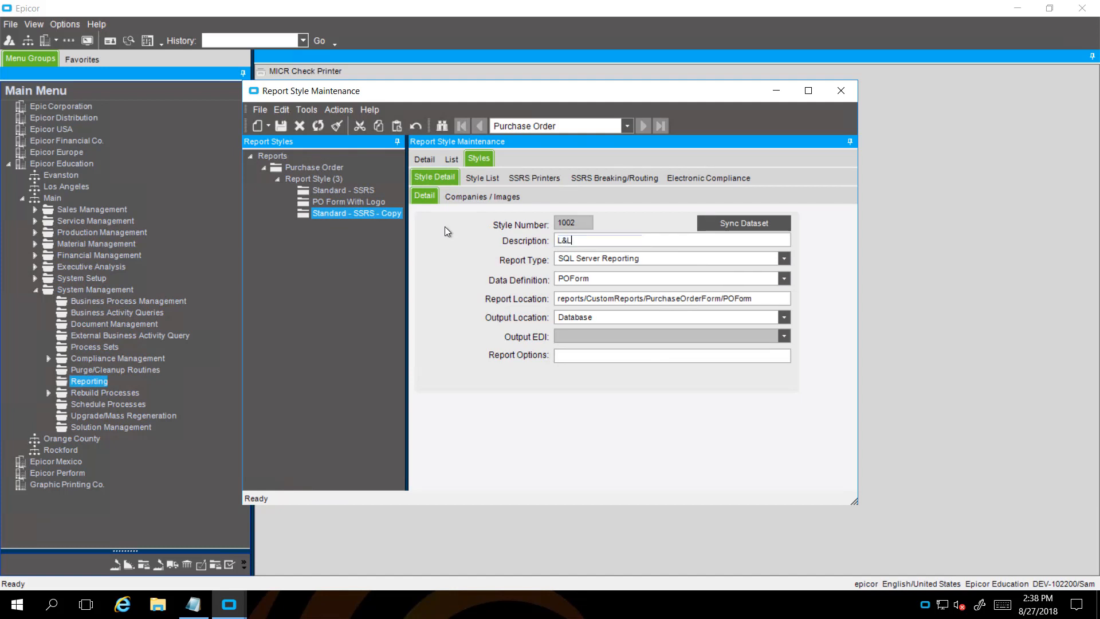
text( Sam)
key(Tab)
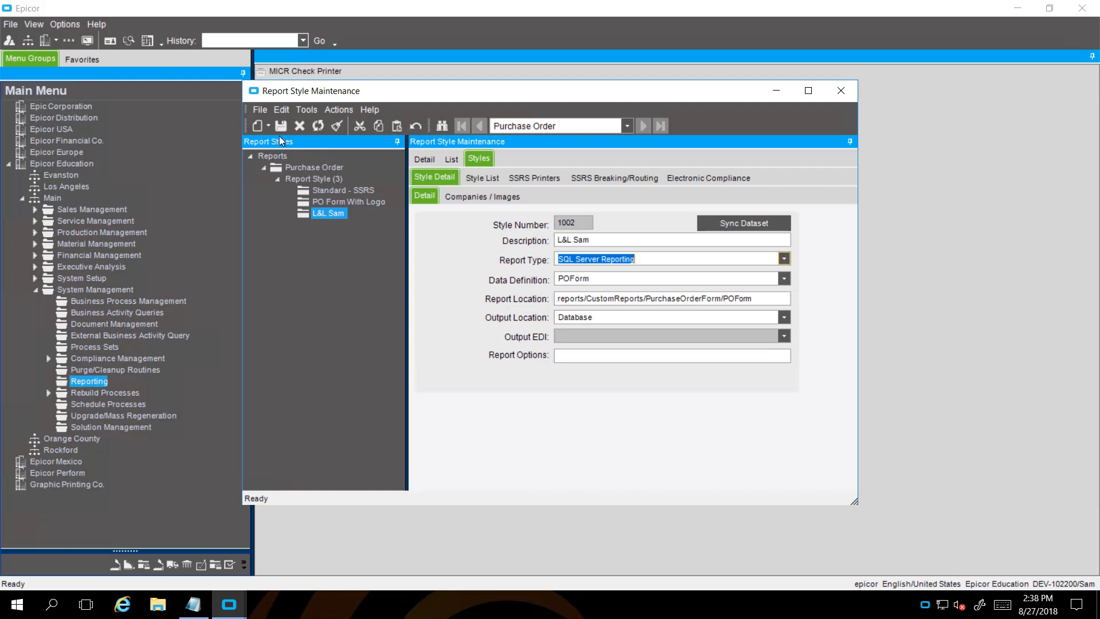
Upload the SSRS report structure from the Desktop folder to the L&L Sam style, and save the style
click(331, 214)
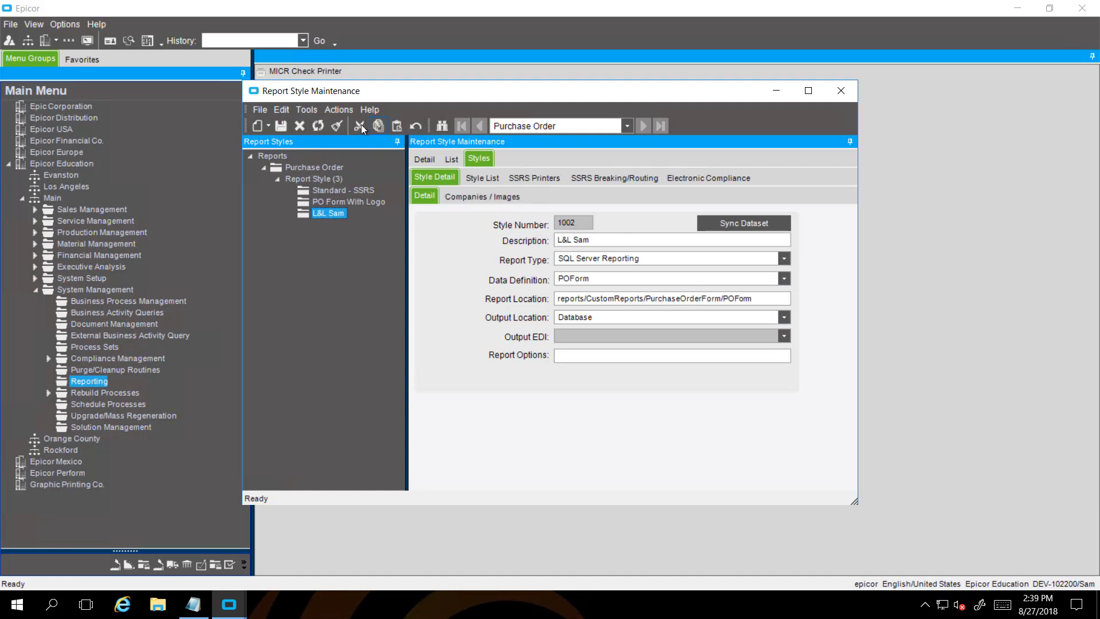
click(338, 110)
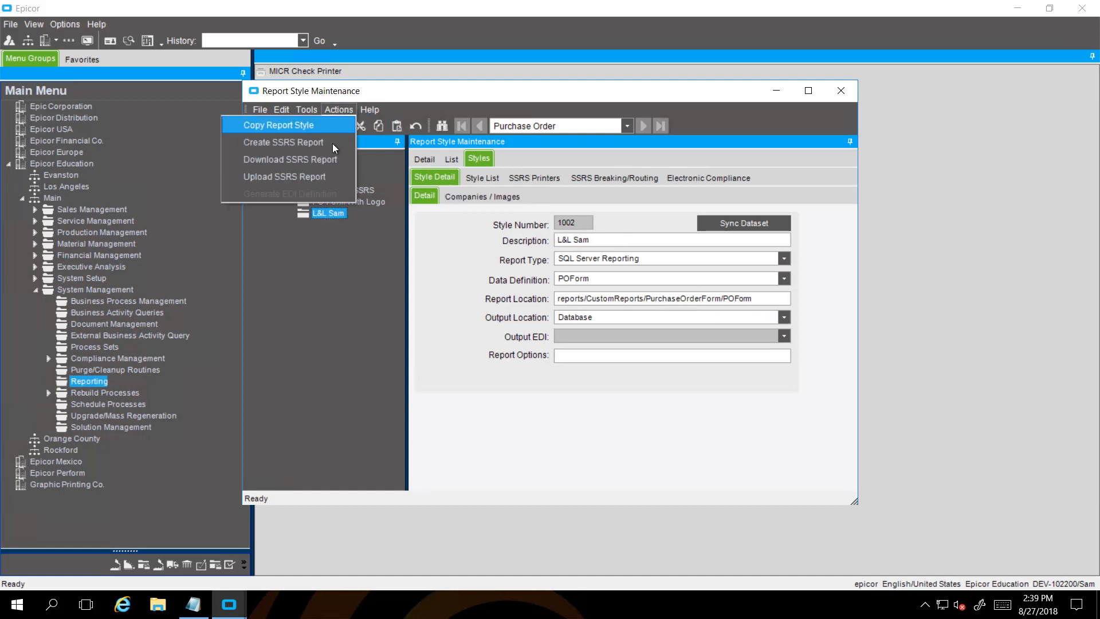
click(301, 178)
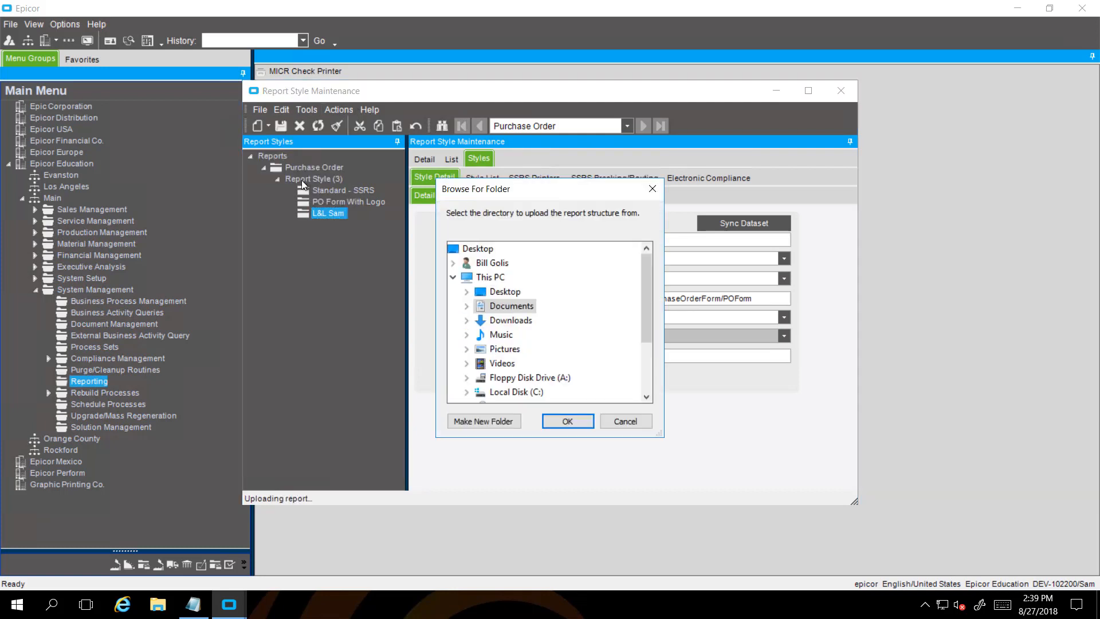
click(504, 294)
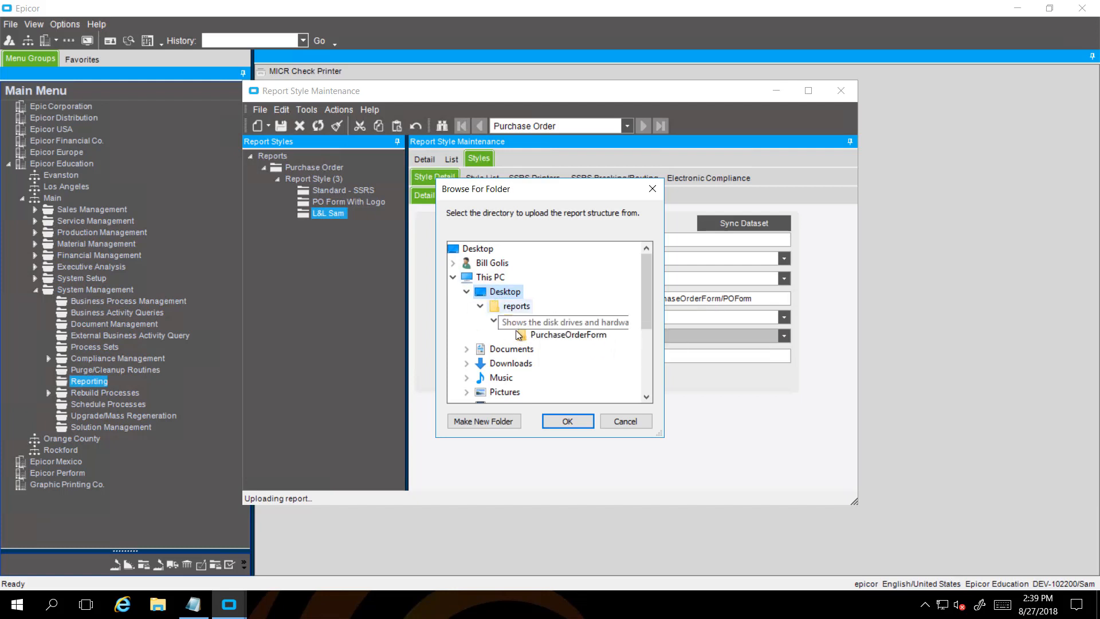
click(569, 421)
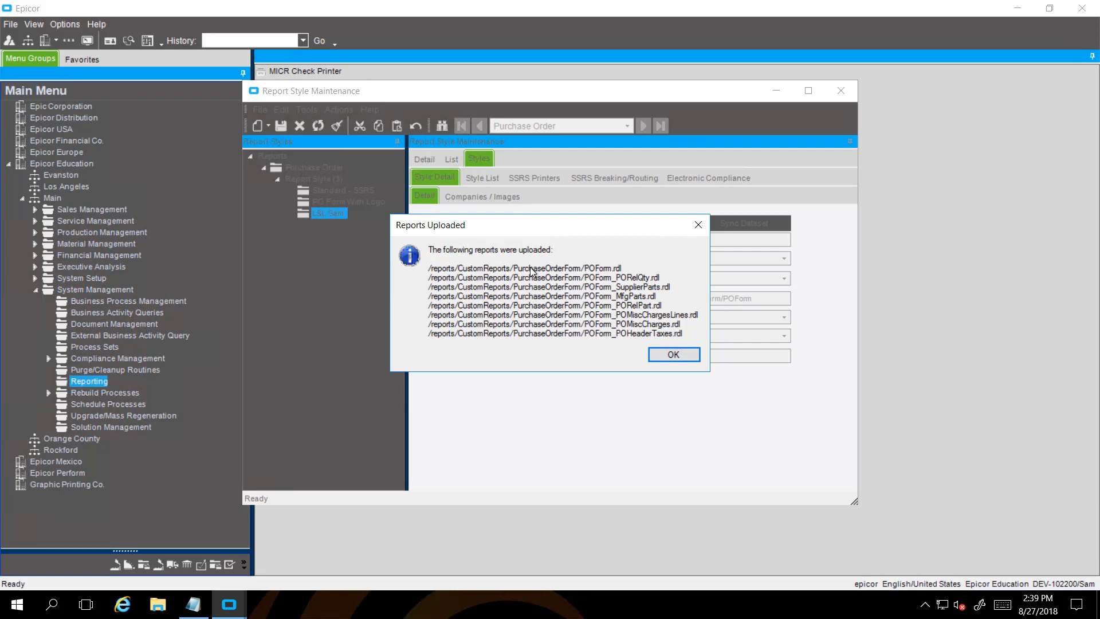
click(678, 356)
click(282, 129)
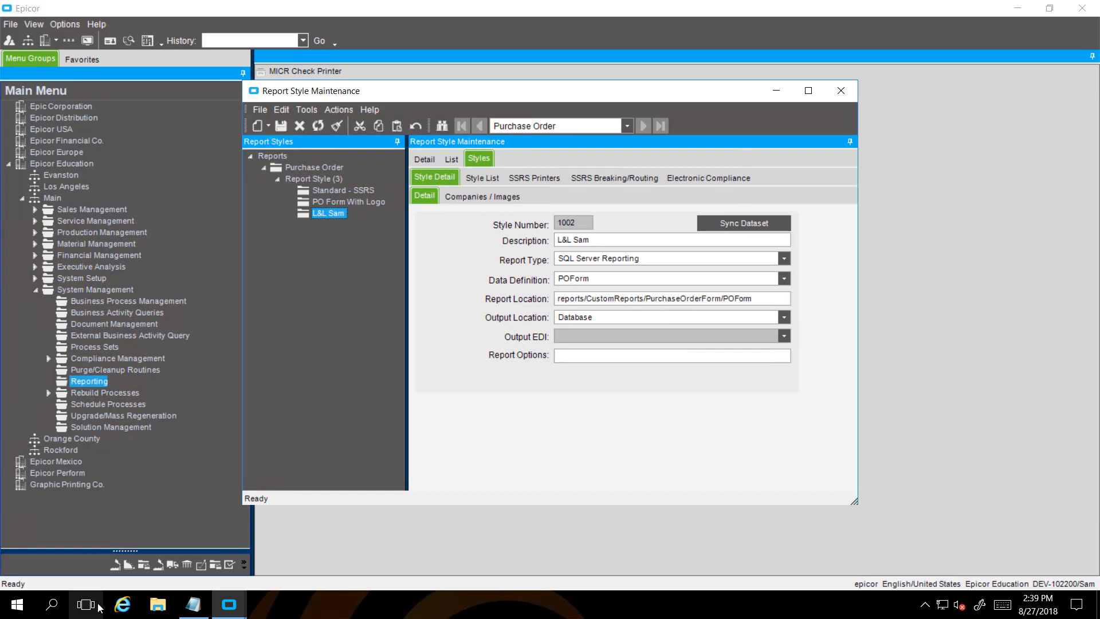
Switch to Internet Explorer, go to PurchaseOrderForm in the SAM-CustomReports folder, and open POForm in Report Builder
click(123, 604)
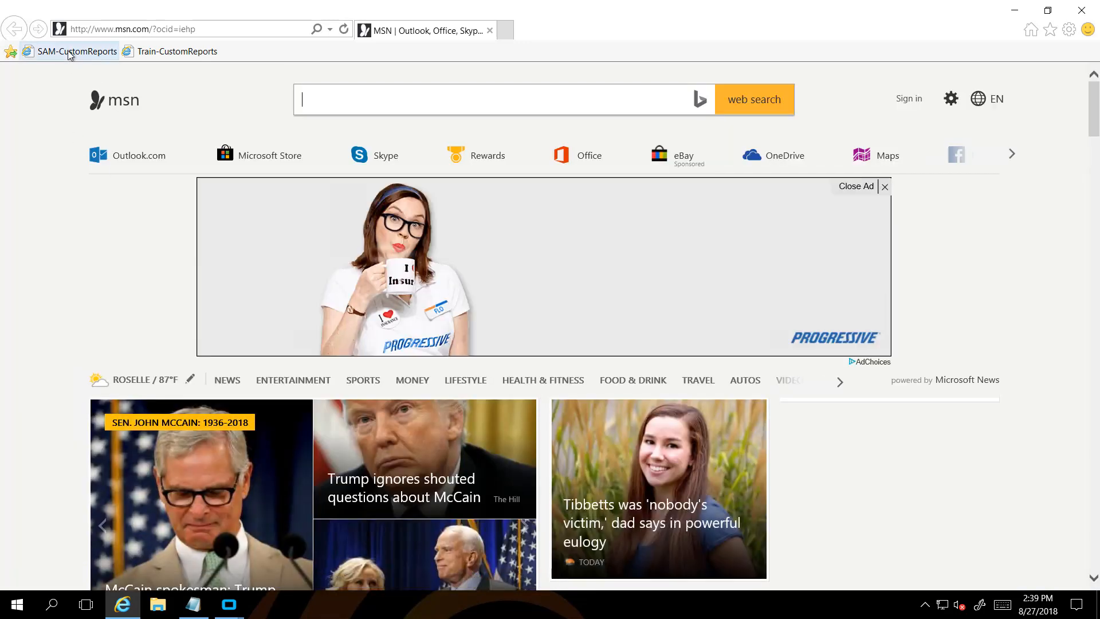
click(71, 51)
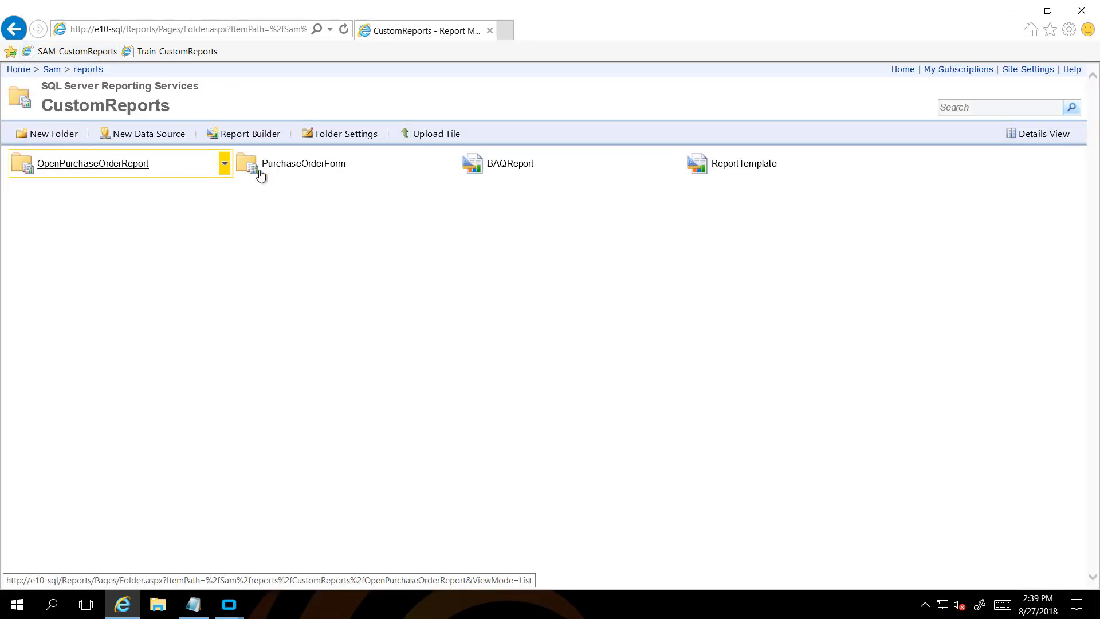
click(296, 166)
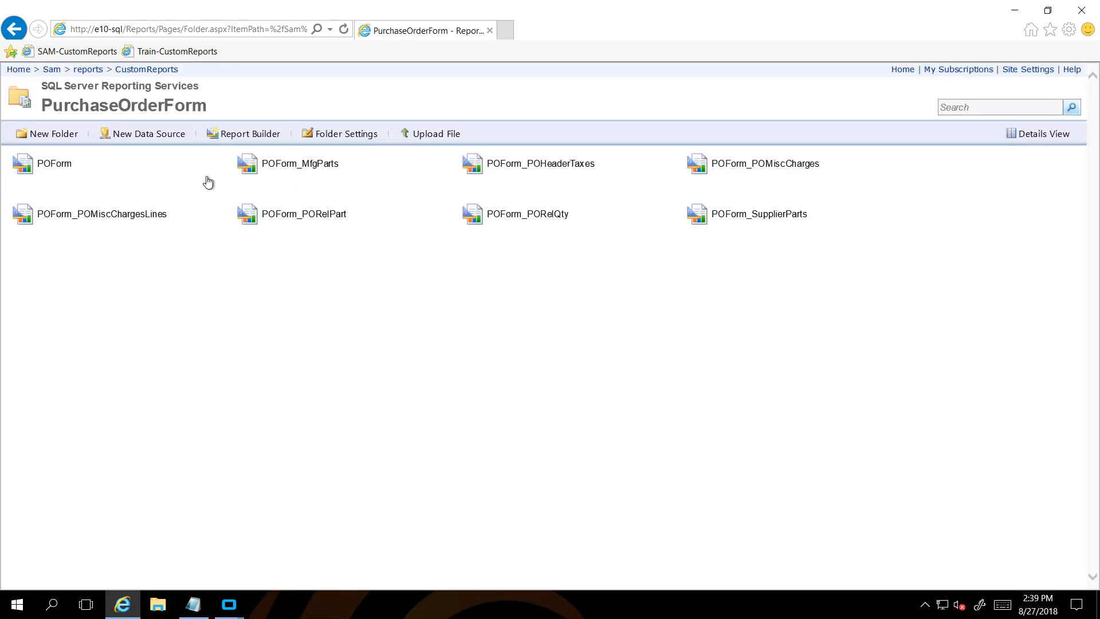
click(225, 166)
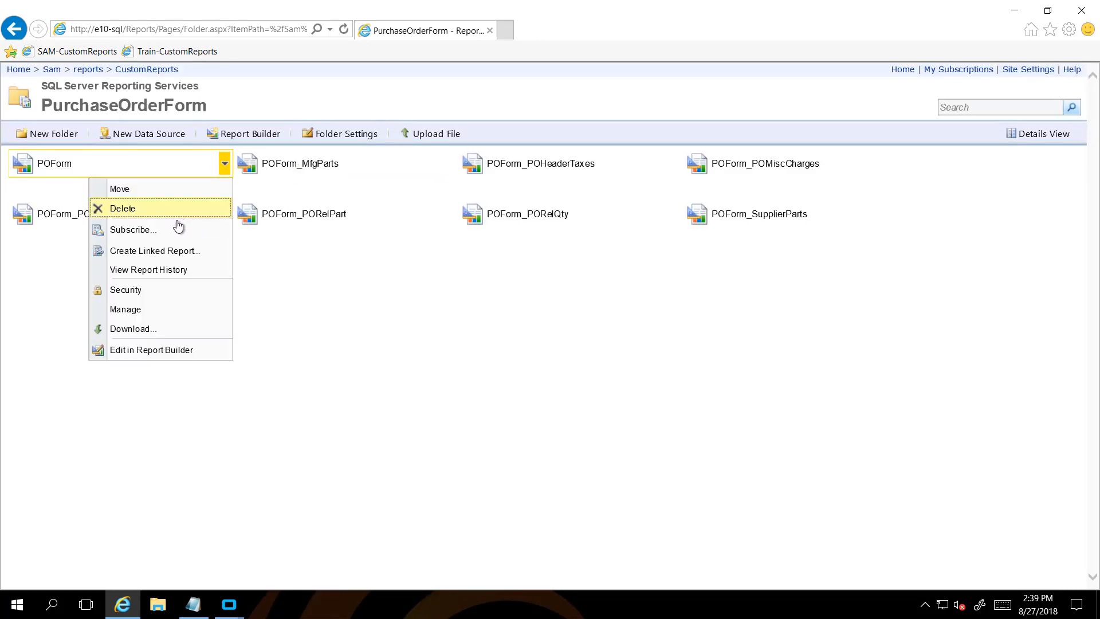
click(146, 351)
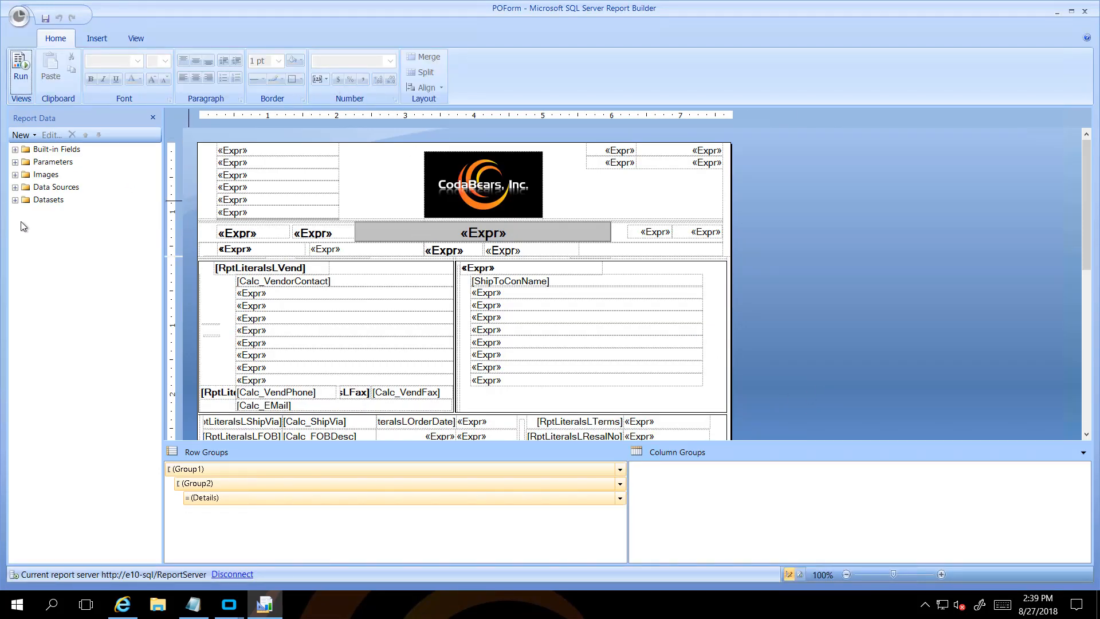
Examine POForm's data source and datasets in Report Builder, and close the report
click(14, 188)
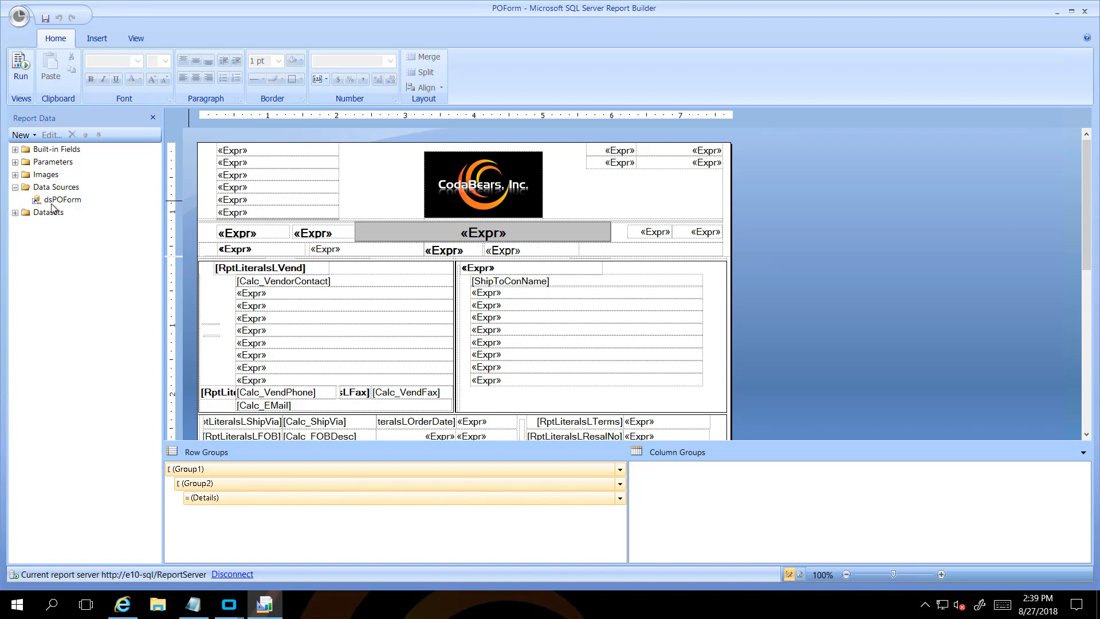
click(55, 204)
click(15, 213)
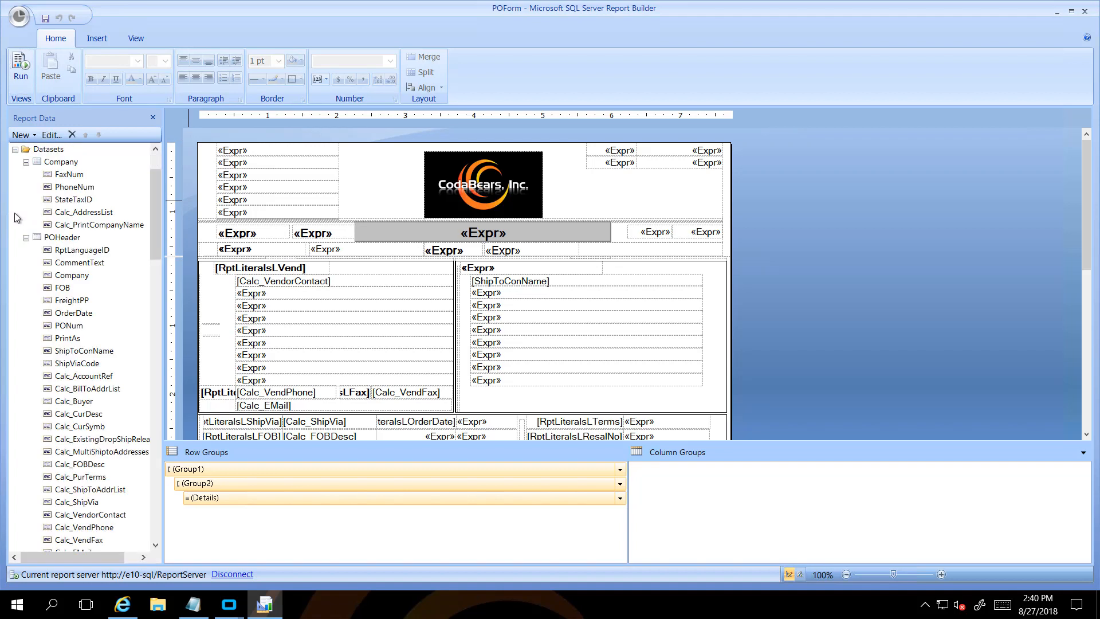
click(15, 149)
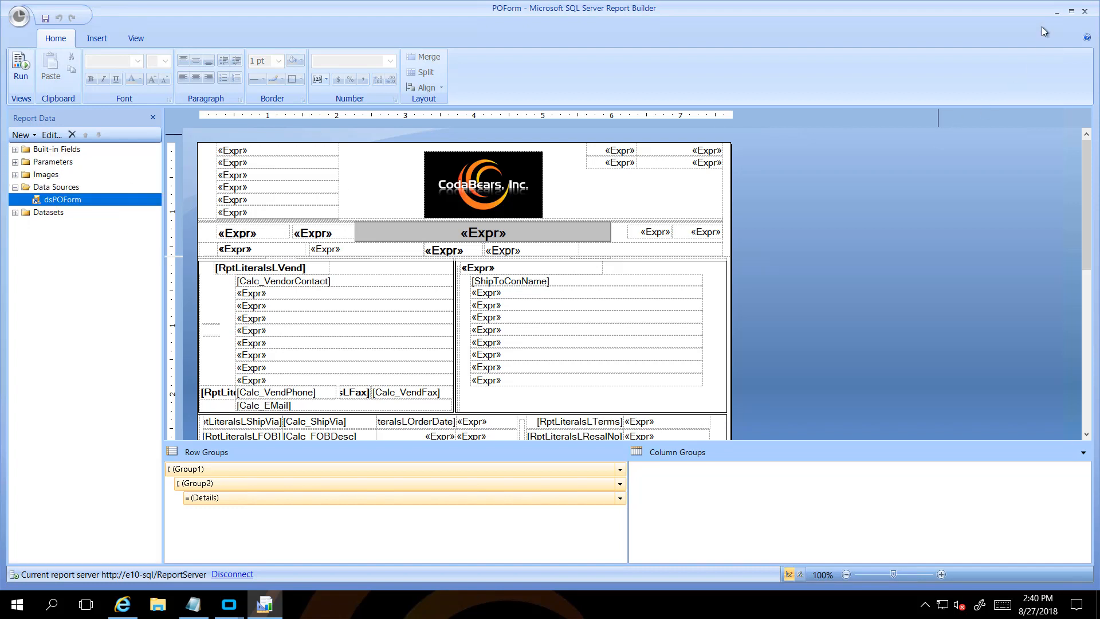
click(1084, 11)
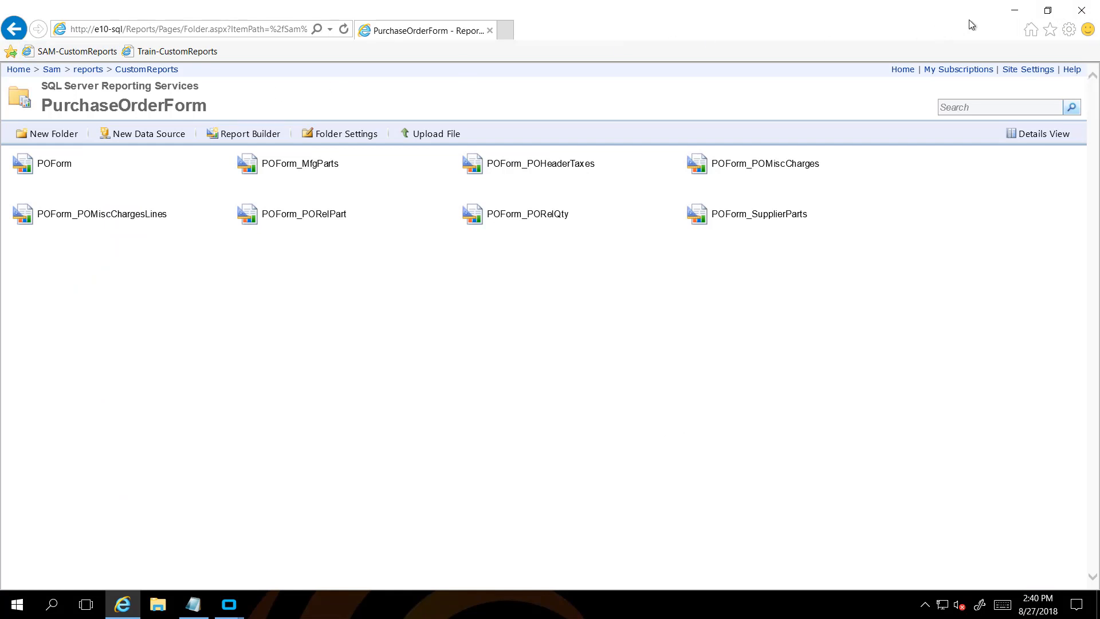
Switch back to Epicor, review the PO Form With Logo and L&L Sam styles, and minimize Report Style Maintenance
click(1014, 10)
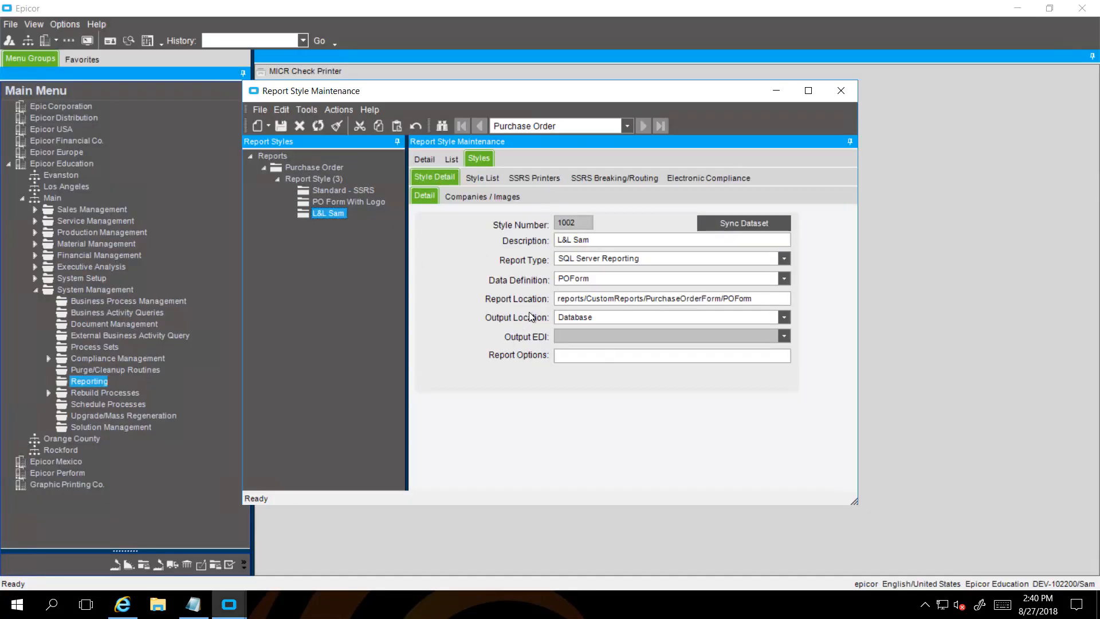
click(332, 201)
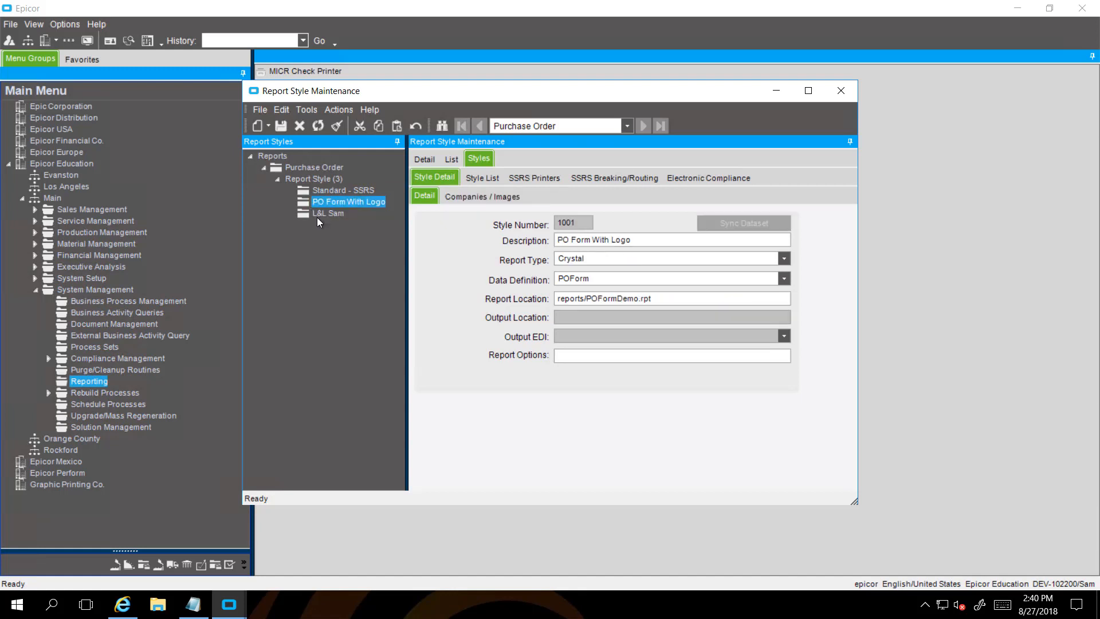
click(319, 214)
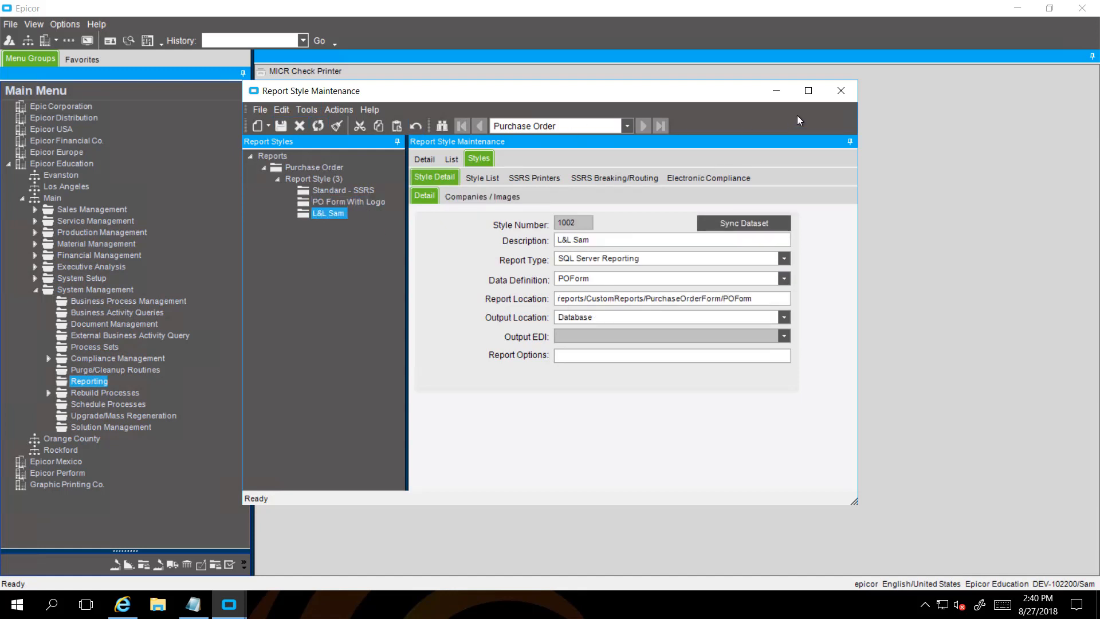
click(775, 92)
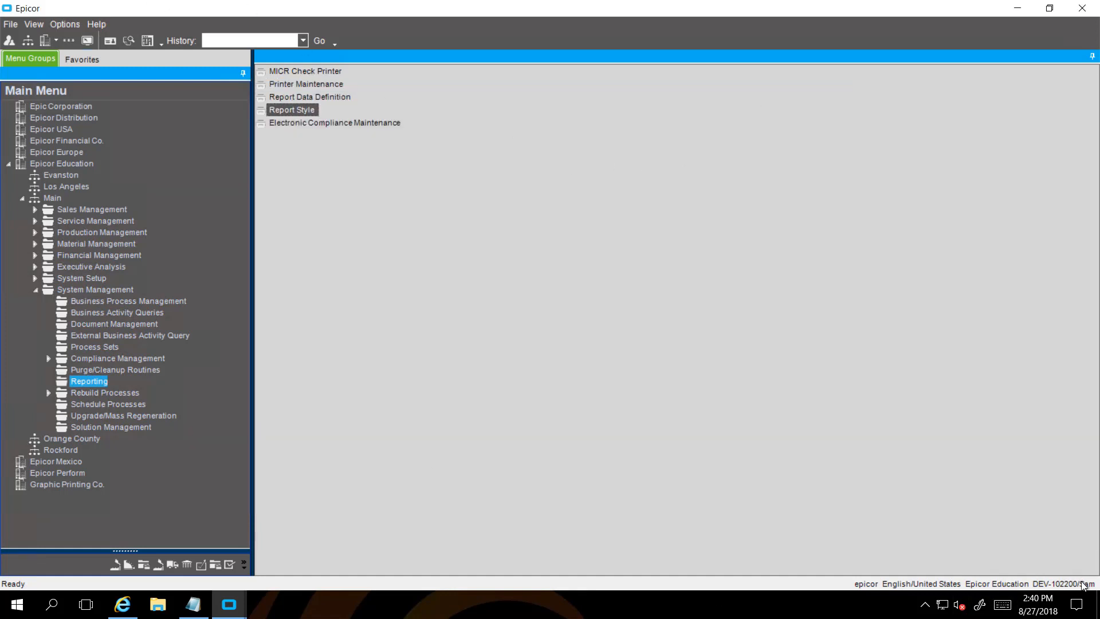
Open Purchase Order Entry from Purchase Management's General Operations under Material Management
double_click(77, 245)
double_click(87, 278)
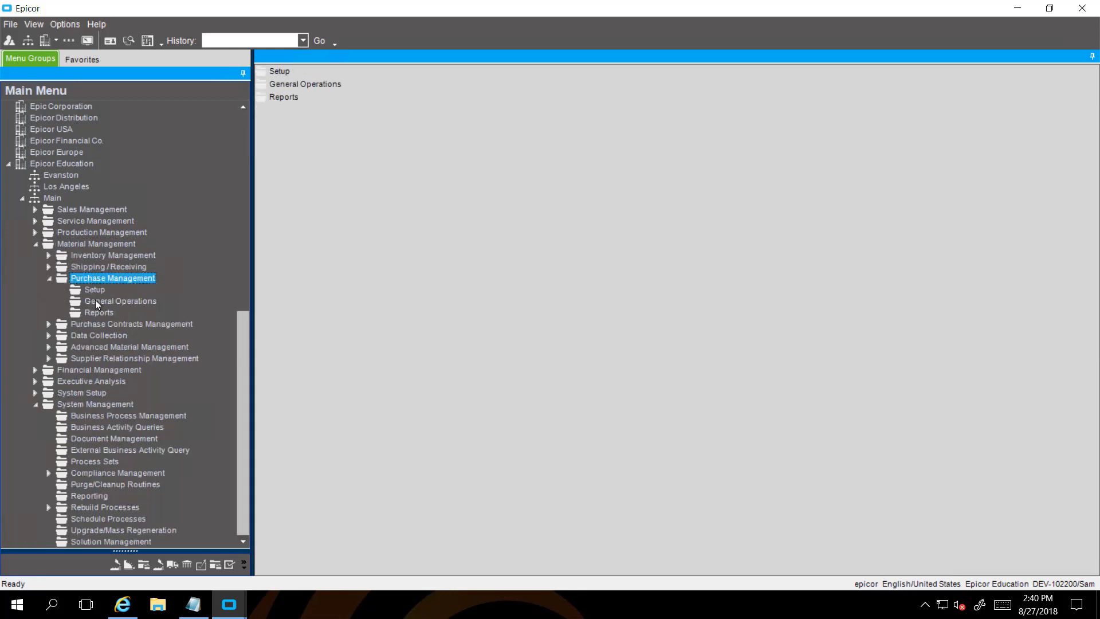
click(95, 300)
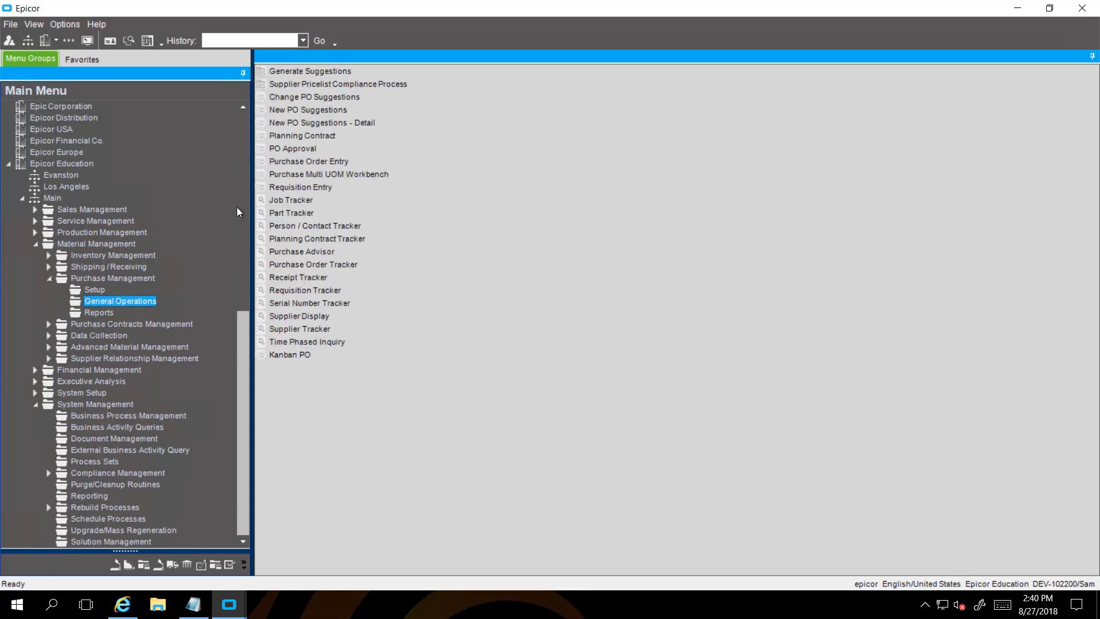
double_click(304, 162)
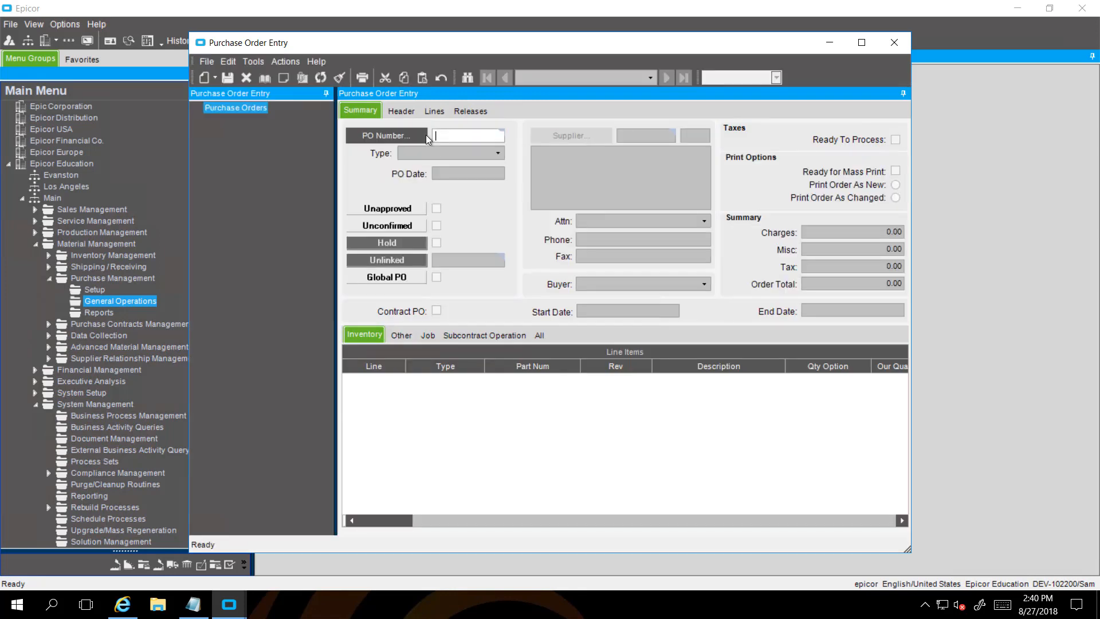
Search for and load the Levonian Electronics purchase order dated 2/1/2013, and open its print form
click(394, 129)
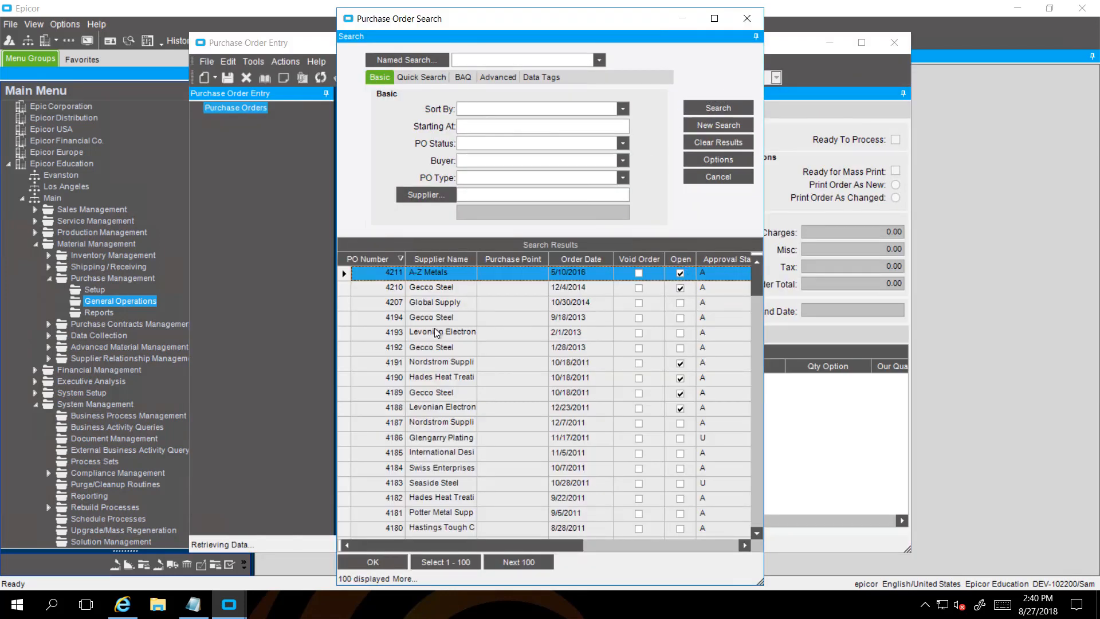
click(388, 338)
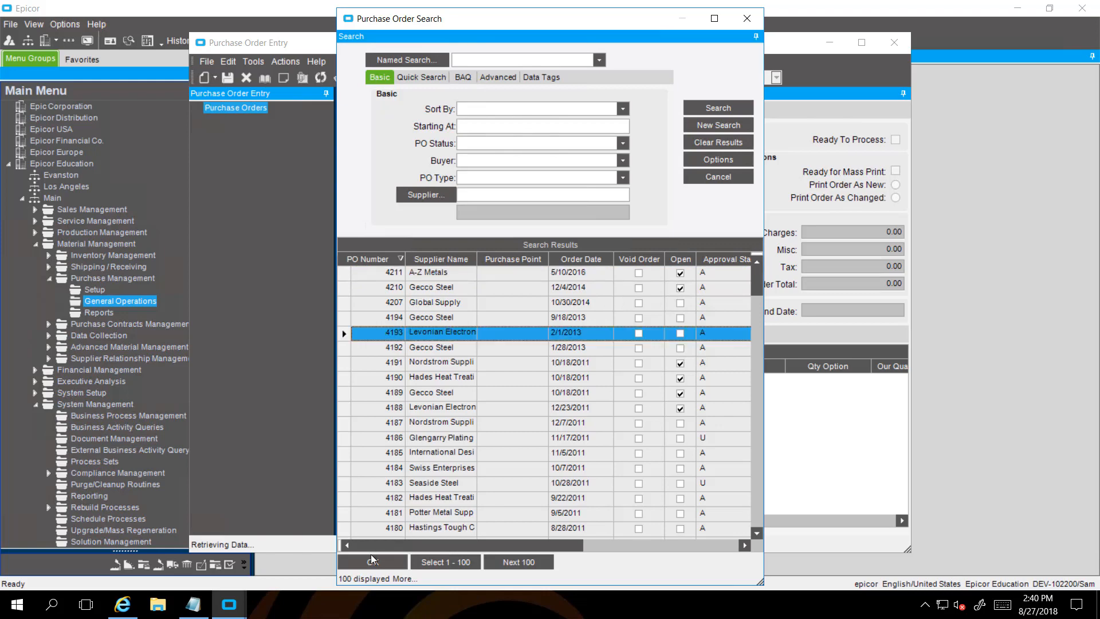
click(369, 567)
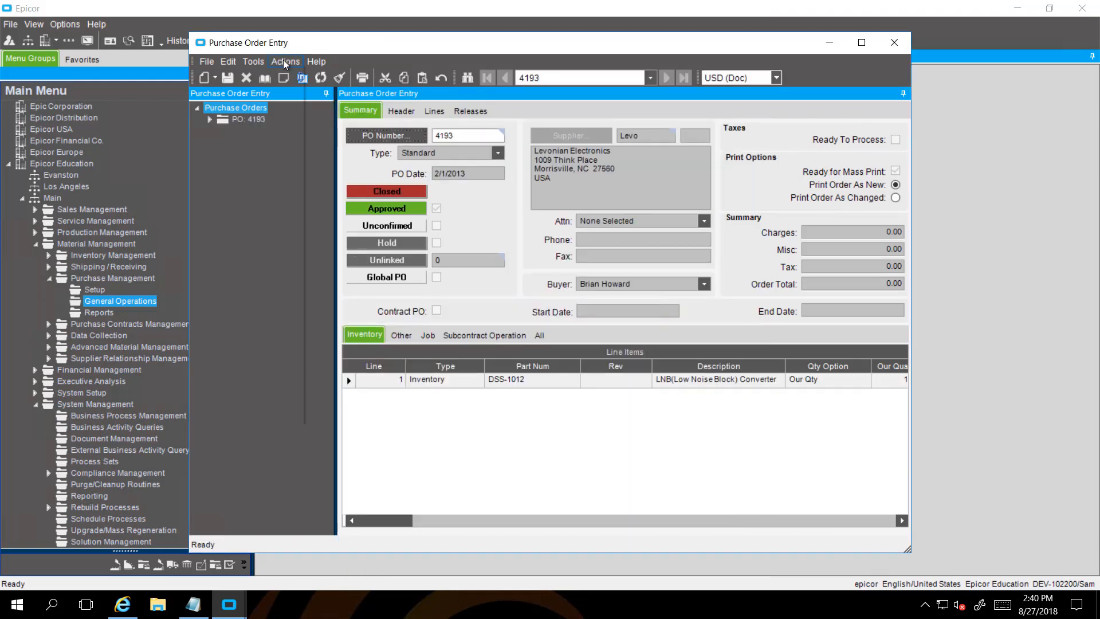
click(283, 62)
click(269, 355)
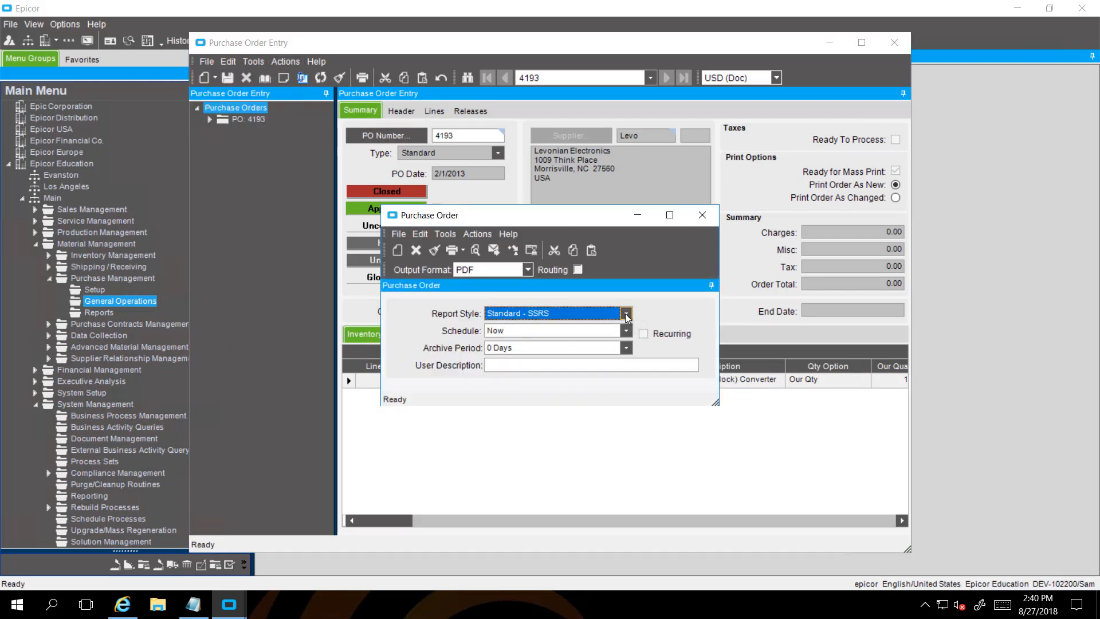
Preview the purchase order with the L&L Sam report style, and close the PDF, the print form and Purchase Order Entry
click(626, 315)
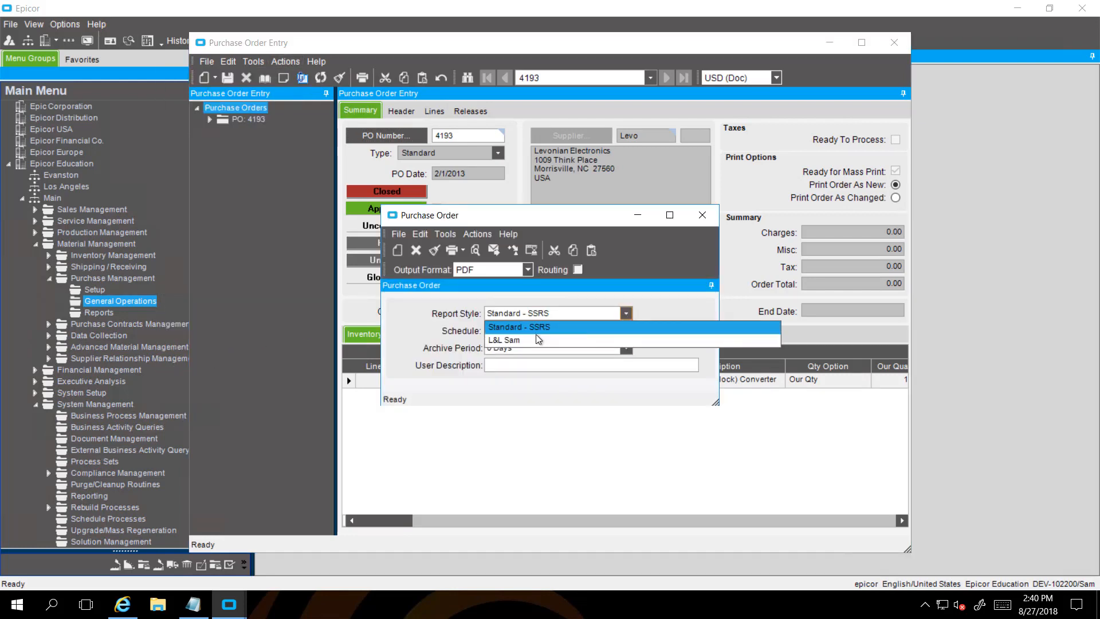
click(475, 250)
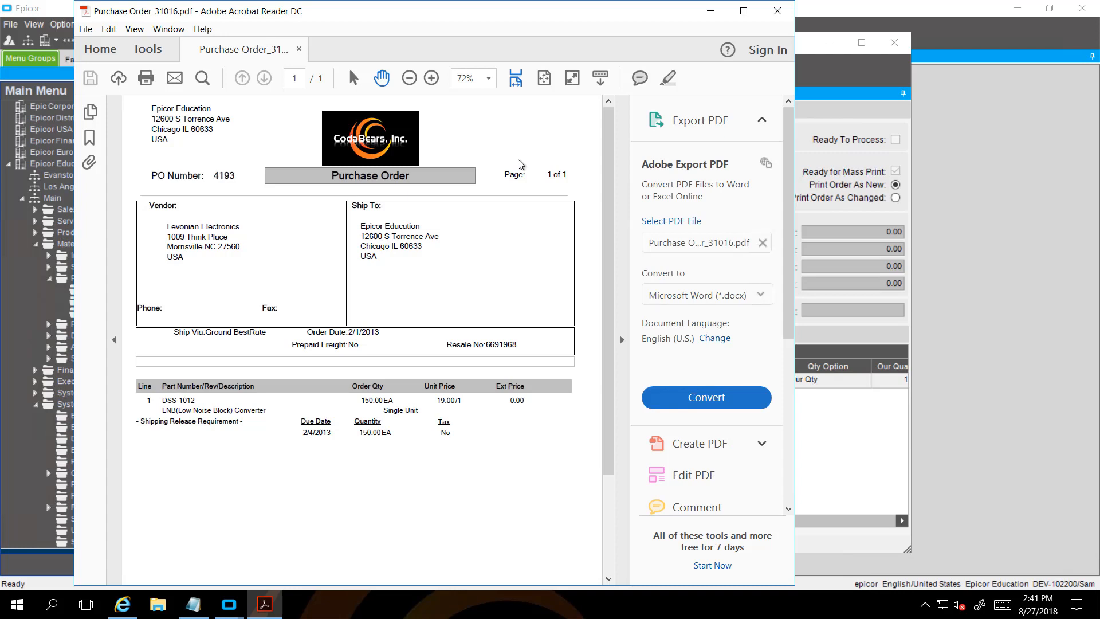
click(779, 12)
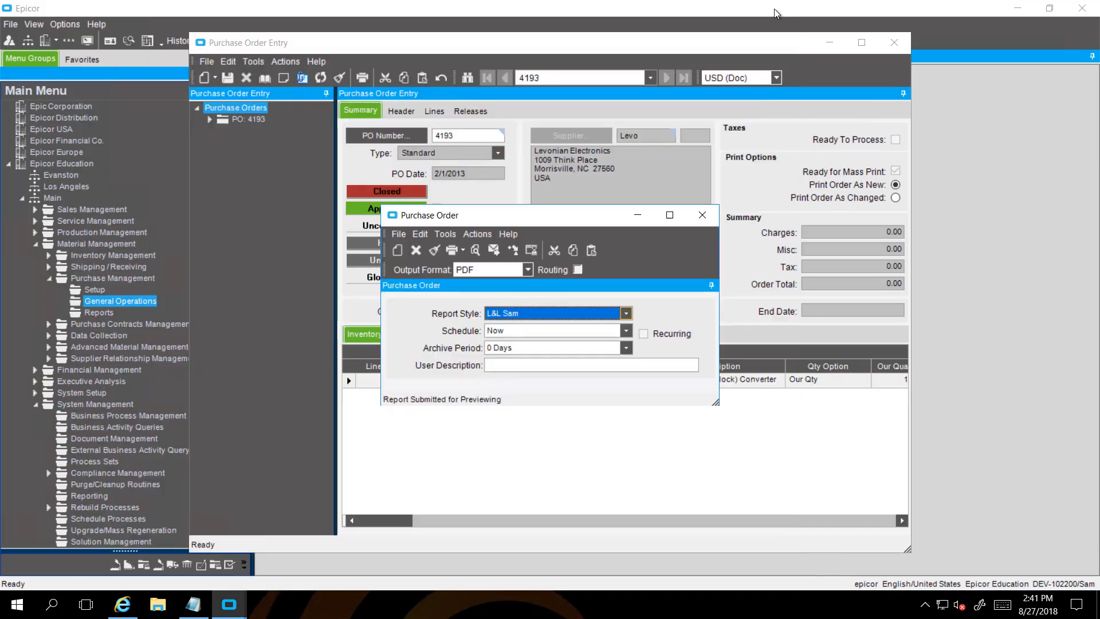
click(702, 215)
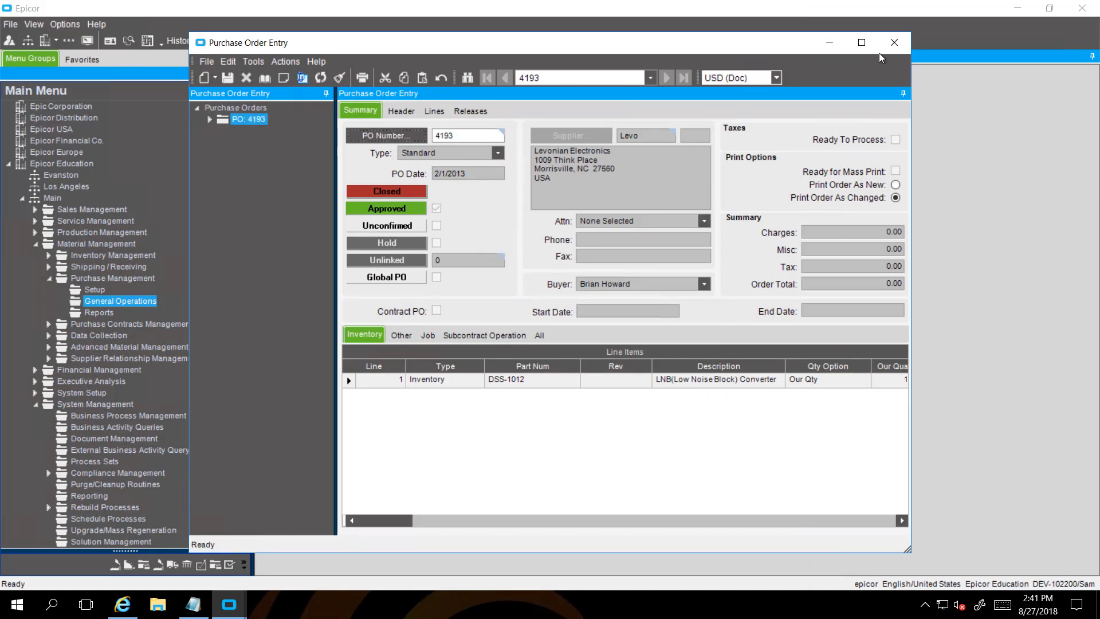
click(903, 45)
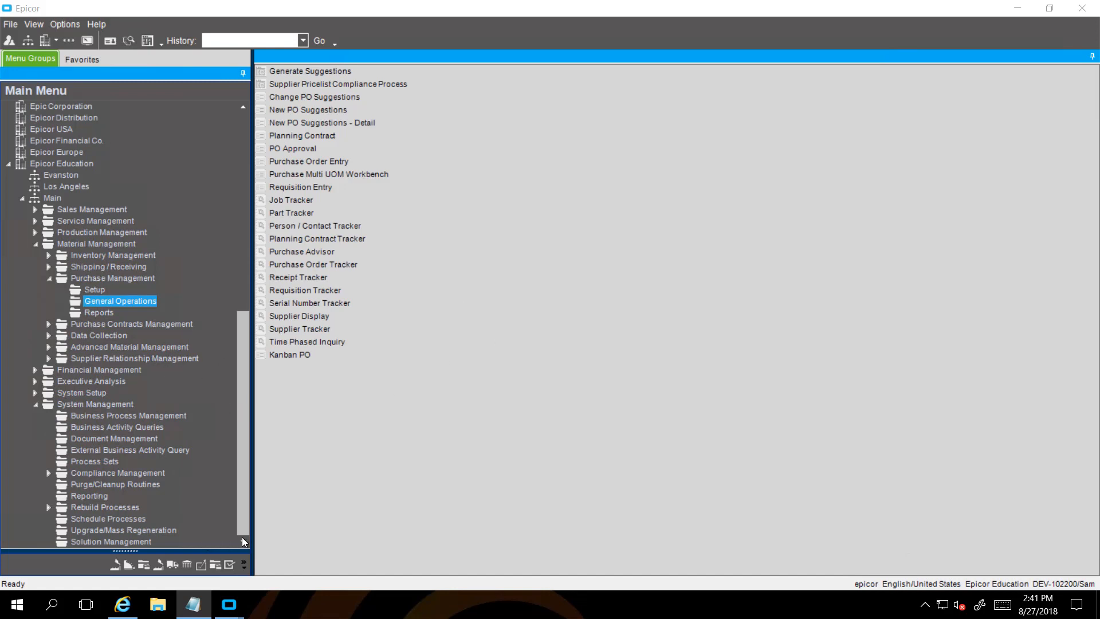
Open Report Data Definition from System Management's Reporting folder and load the POForm definition
scroll(243, 537, down, 2)
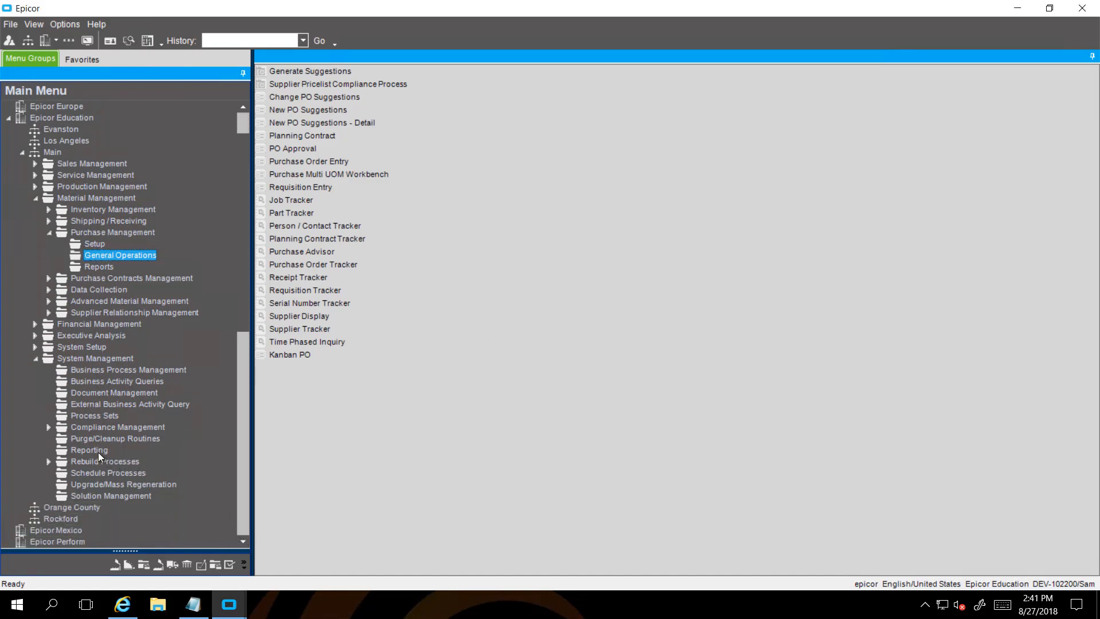
click(96, 450)
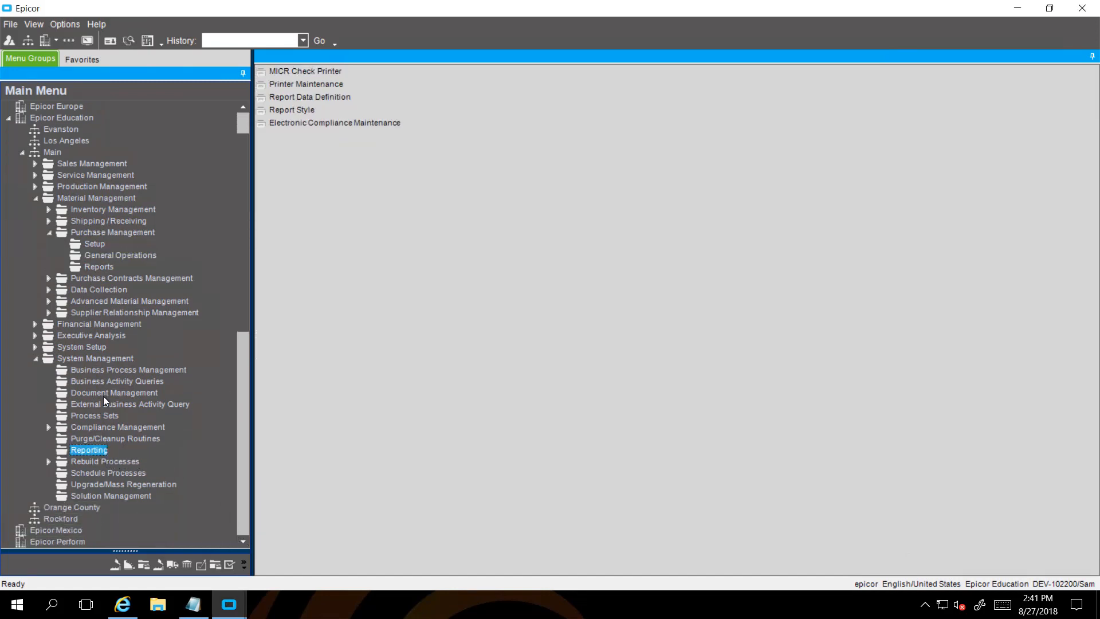
click(295, 96)
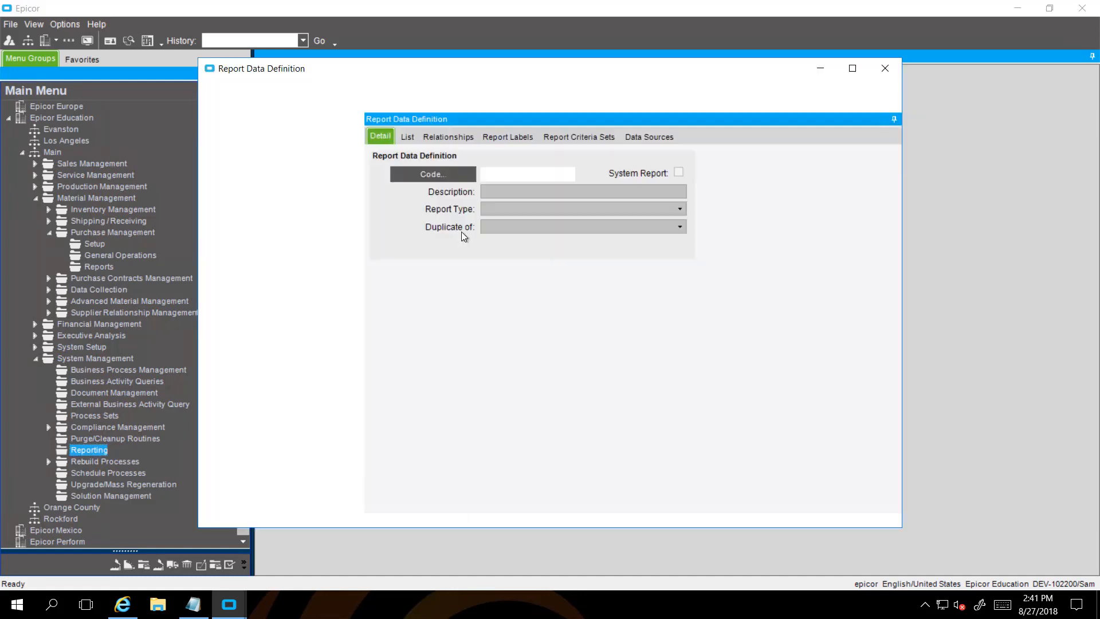
text(POForm)
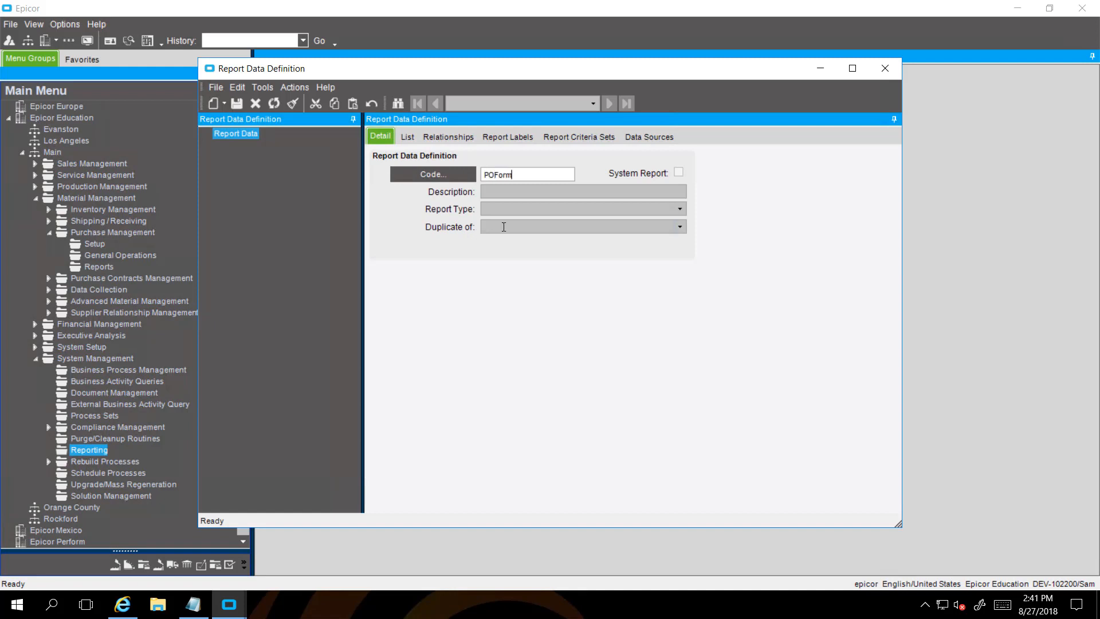
key(Tab)
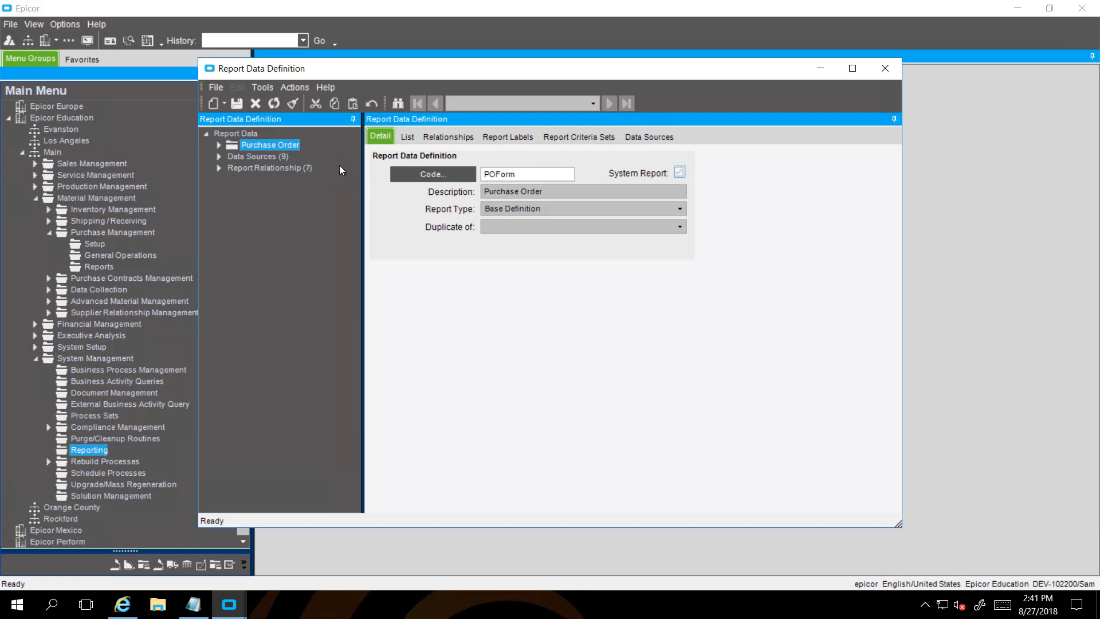
Duplicate the POForm report data definition as POForm2 with the description "With Vendor ID"
click(290, 86)
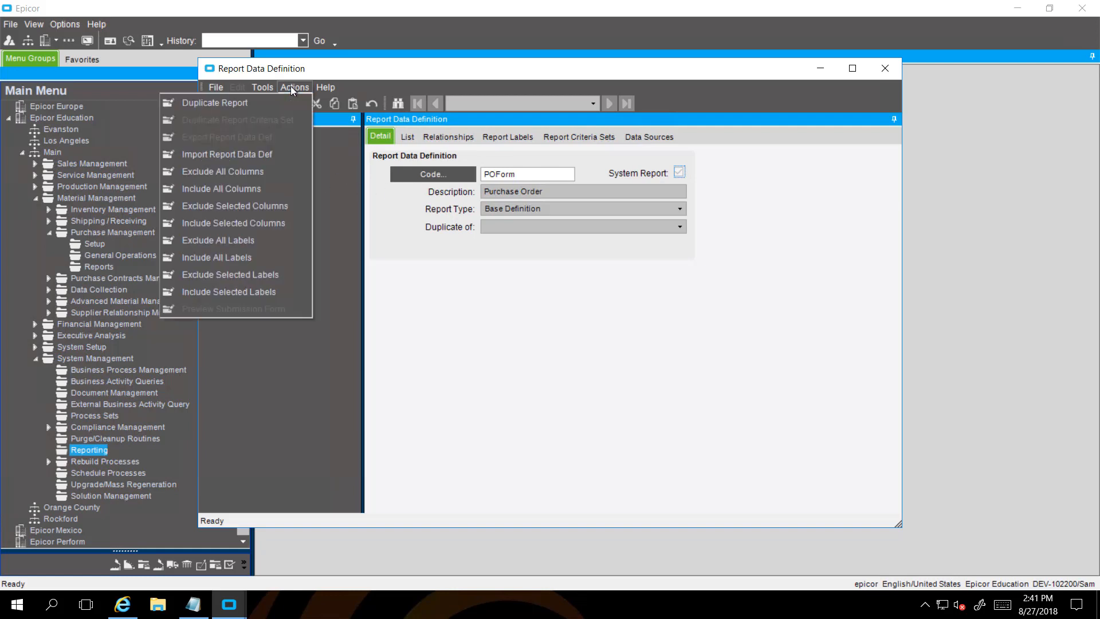
click(258, 102)
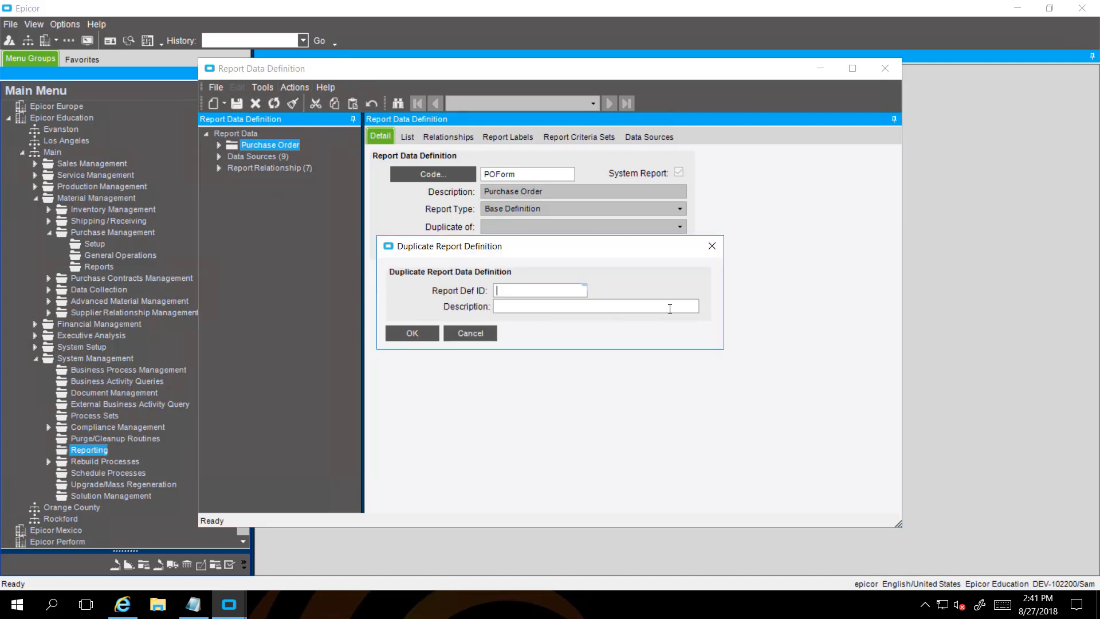
text(POForm2)
key(Tab)
text(With Vendor ID)
click(405, 336)
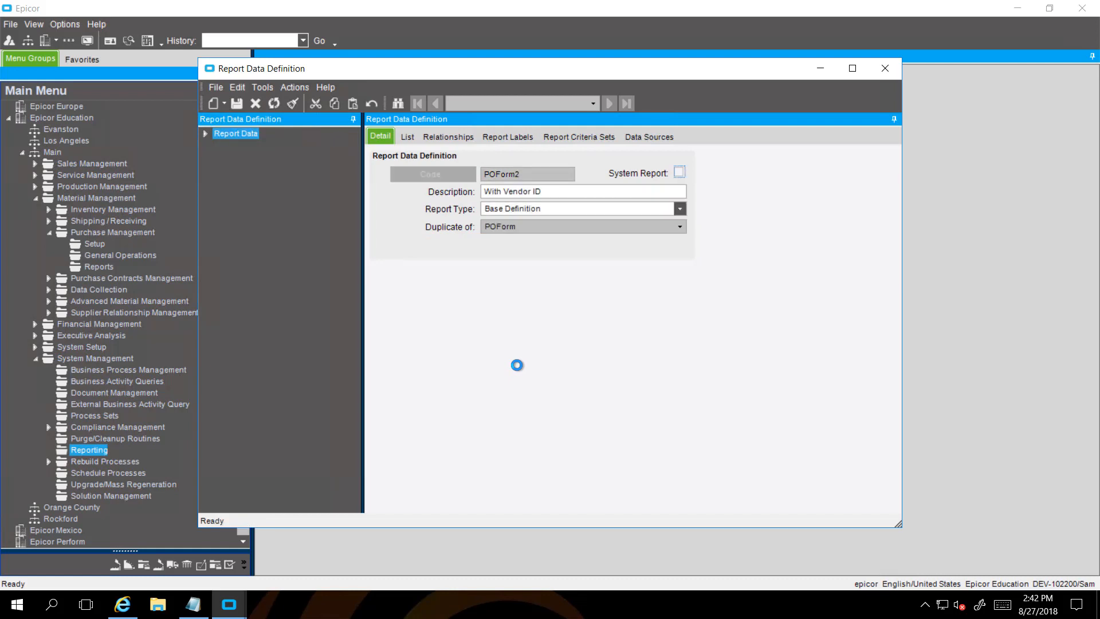
Open the field exclusions of the POHeader table in POForm2's data sources
click(534, 175)
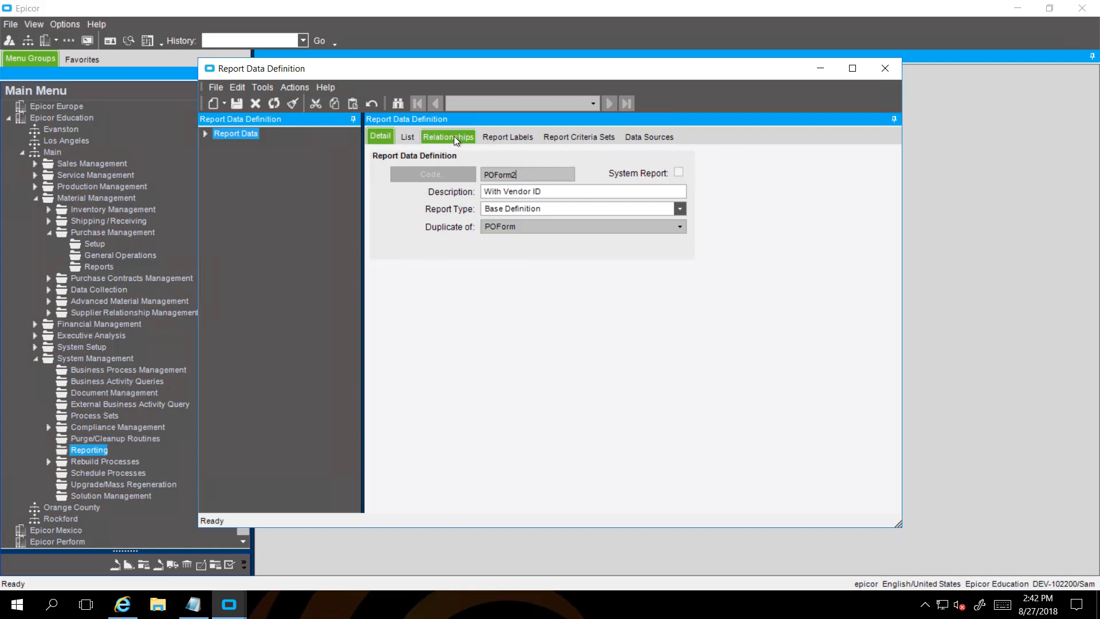
click(508, 137)
click(585, 138)
click(649, 136)
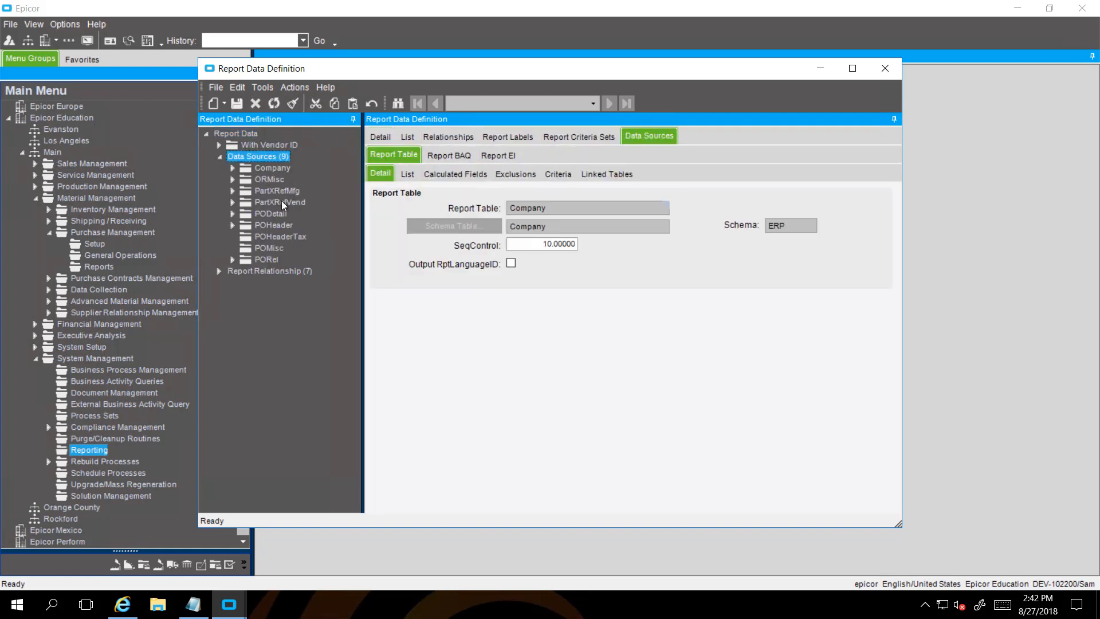
click(255, 225)
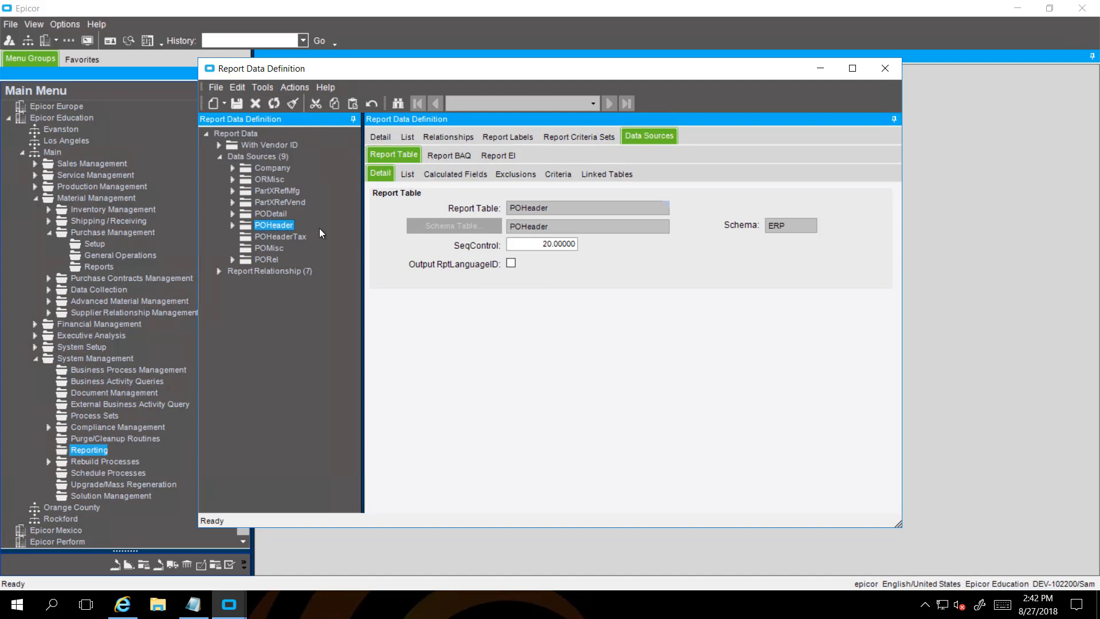
click(514, 174)
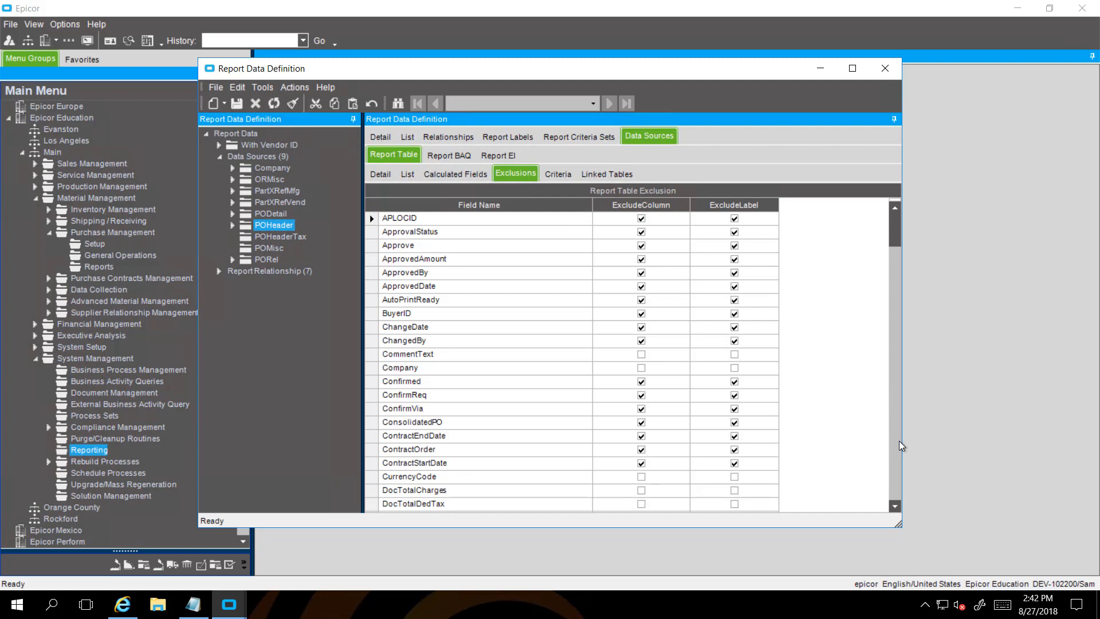
Clear the column and label exclusions for POHeader's VendorNum field, save POForm2, and close Report Data Definition
scroll(899, 441, down, 15)
scroll(898, 443, down, 7)
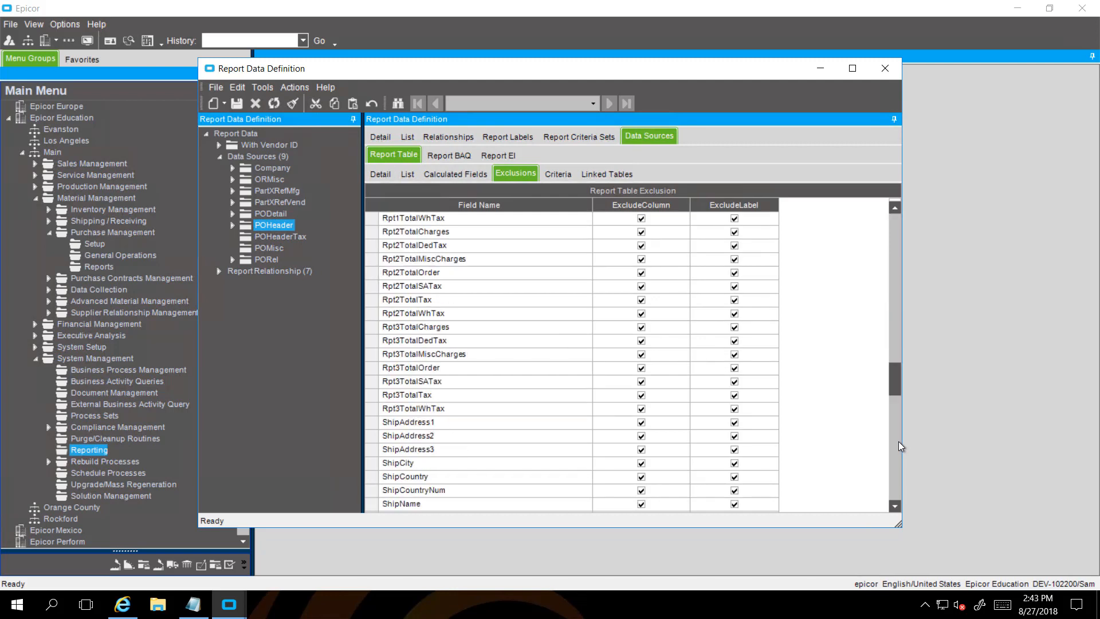
scroll(899, 442, down, 7)
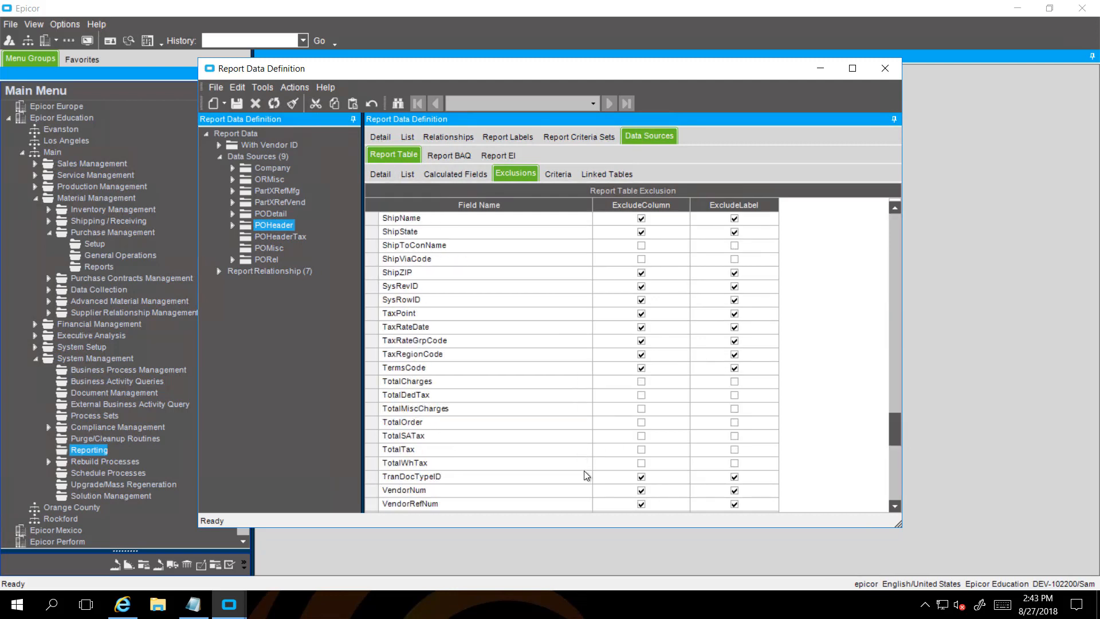
scroll(896, 484, down, 7)
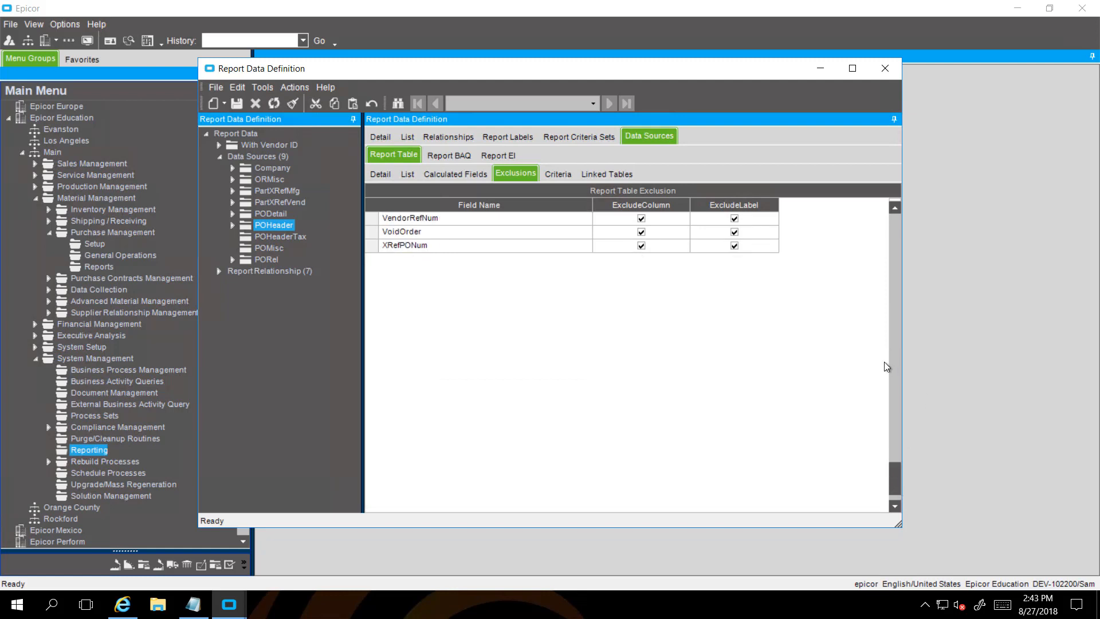
scroll(885, 367, up, 2)
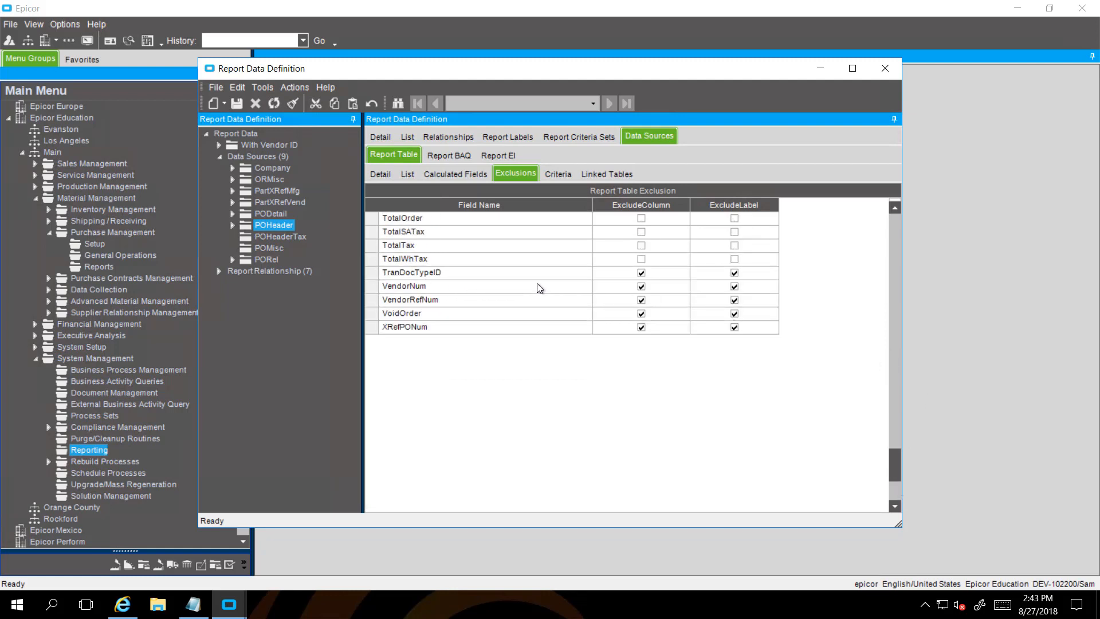
click(640, 286)
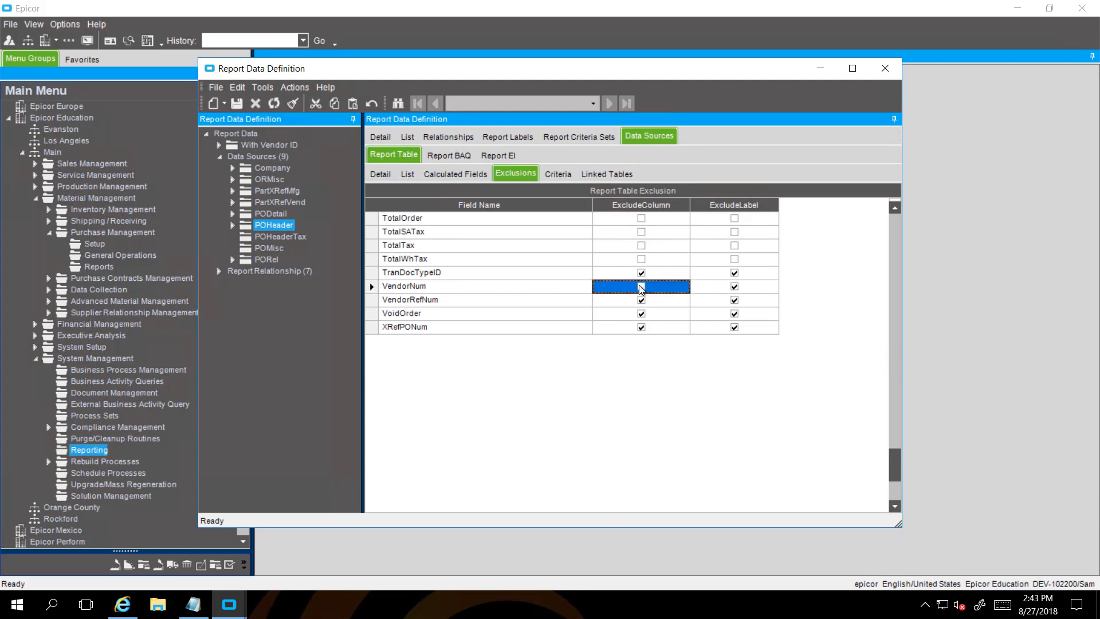
click(734, 286)
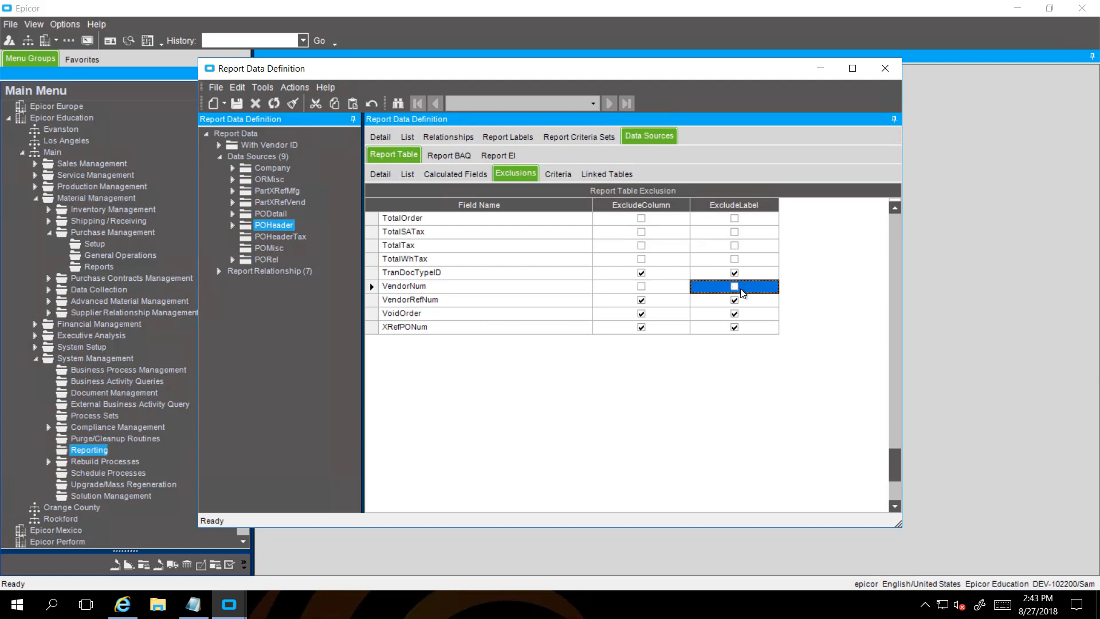
click(239, 104)
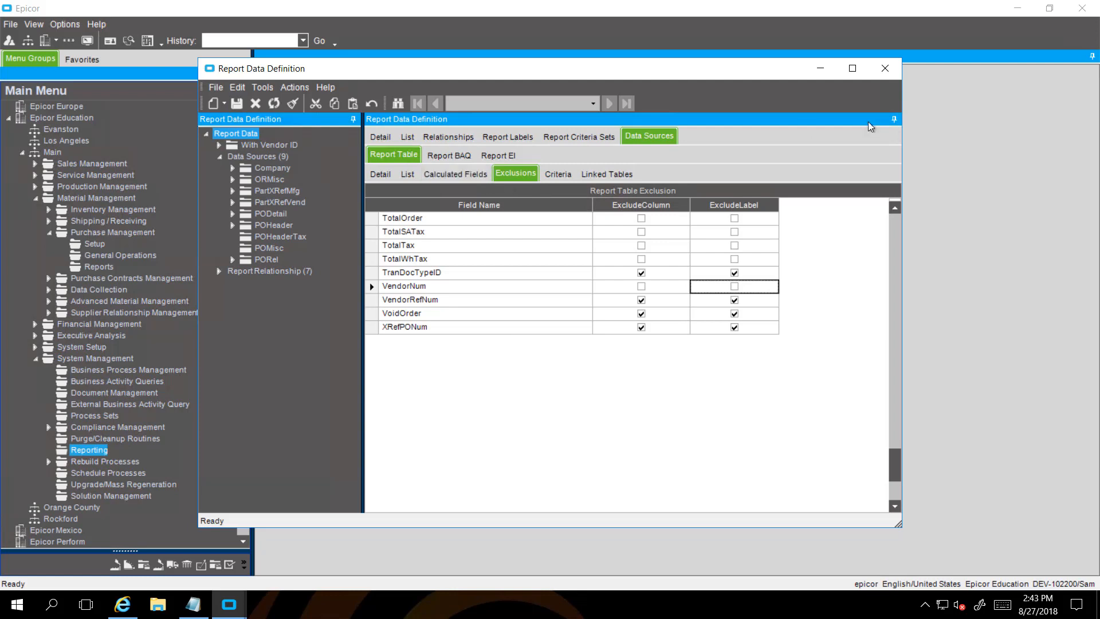
click(381, 137)
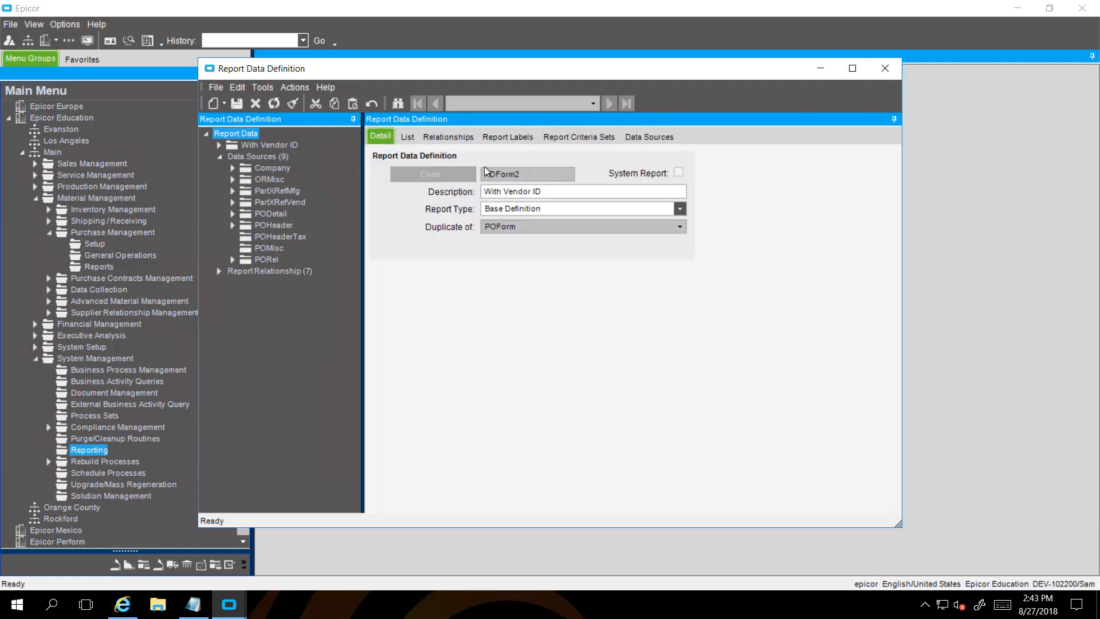
click(885, 69)
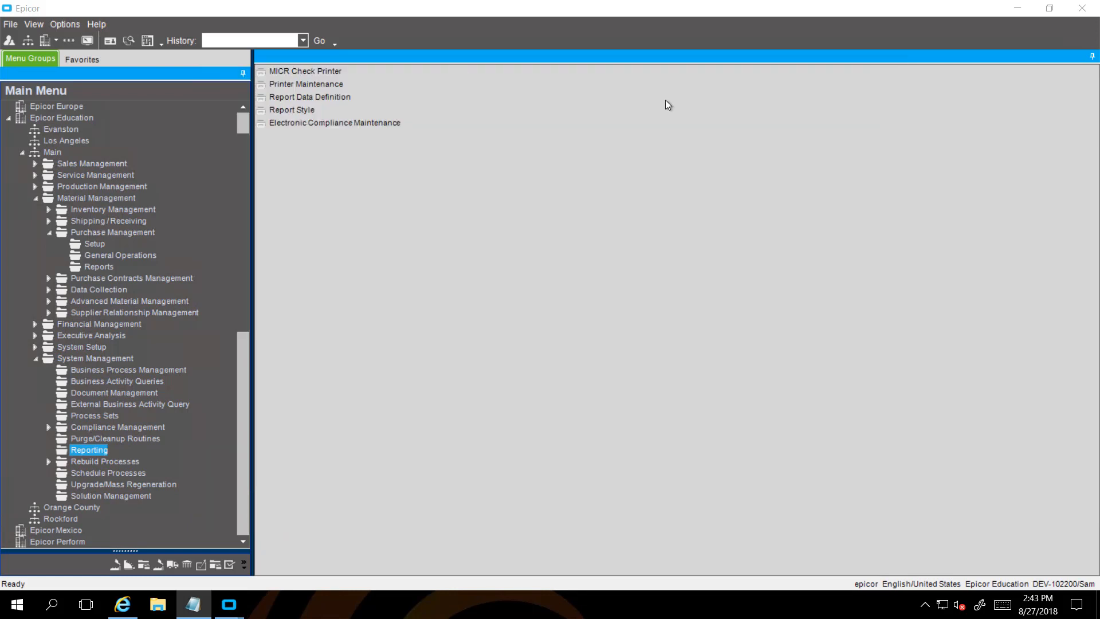
Return to Report Style Maintenance and copy the L&L Sam style into the PurchaseOrderForm report folder
double_click(293, 108)
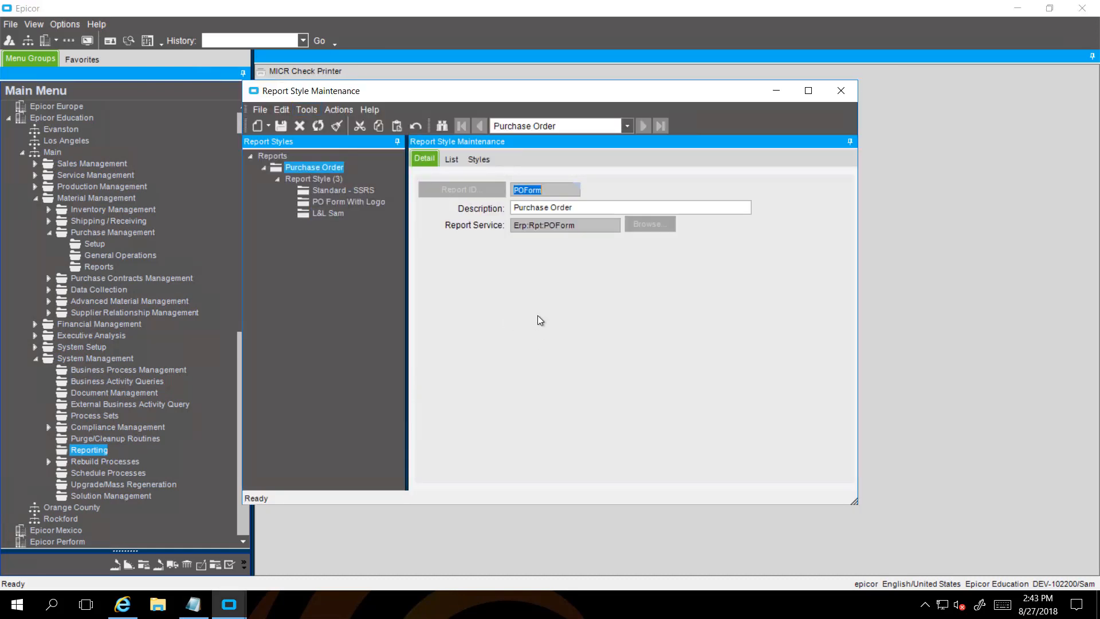
click(317, 213)
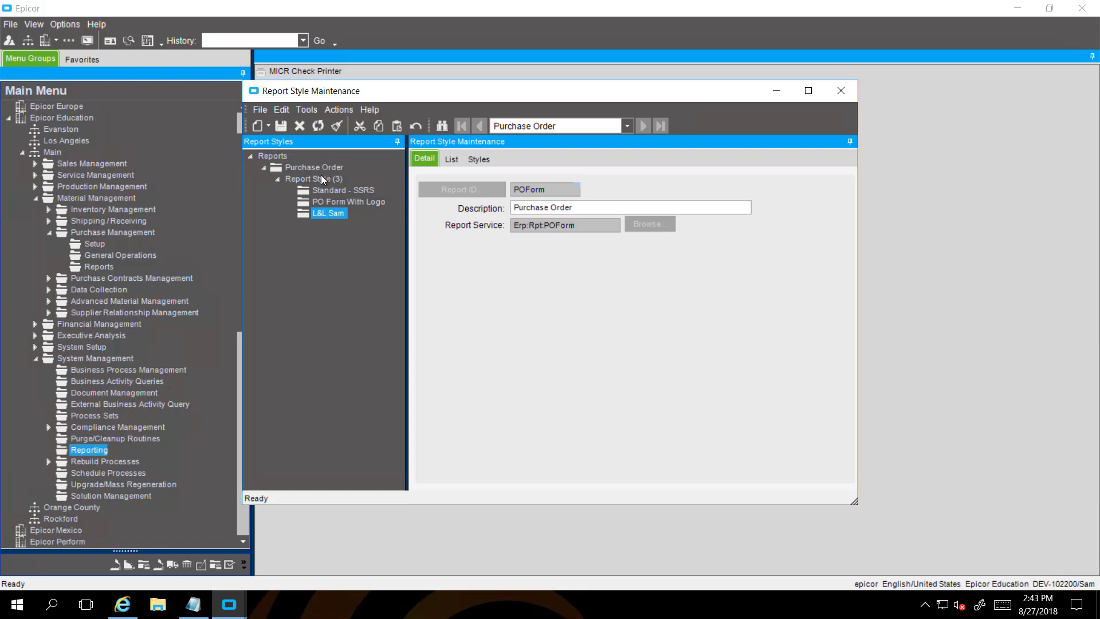
click(339, 109)
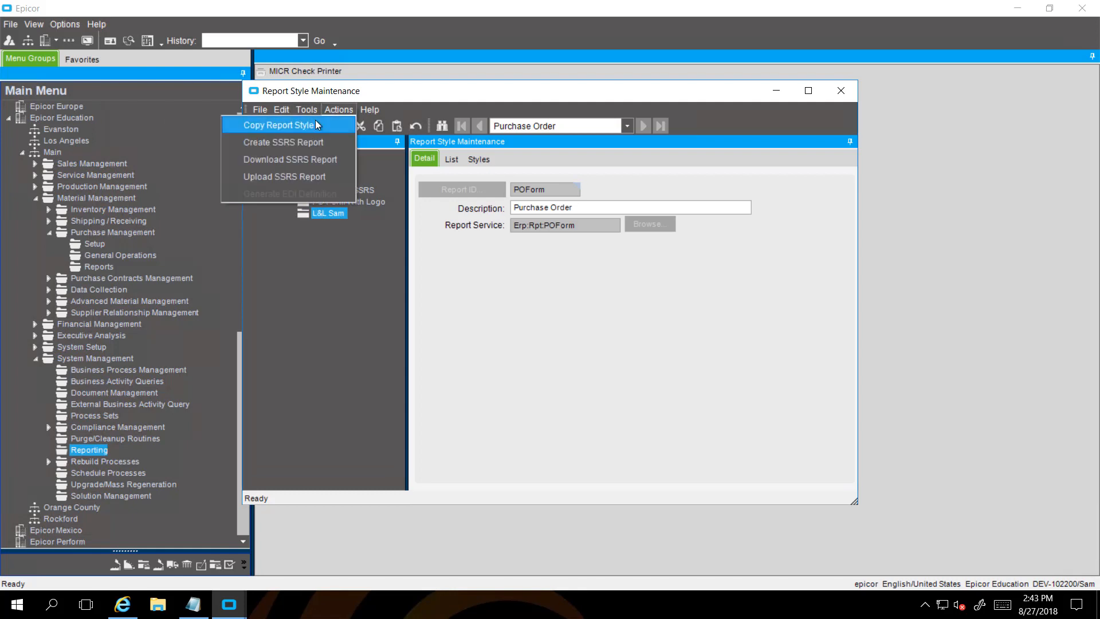
click(317, 124)
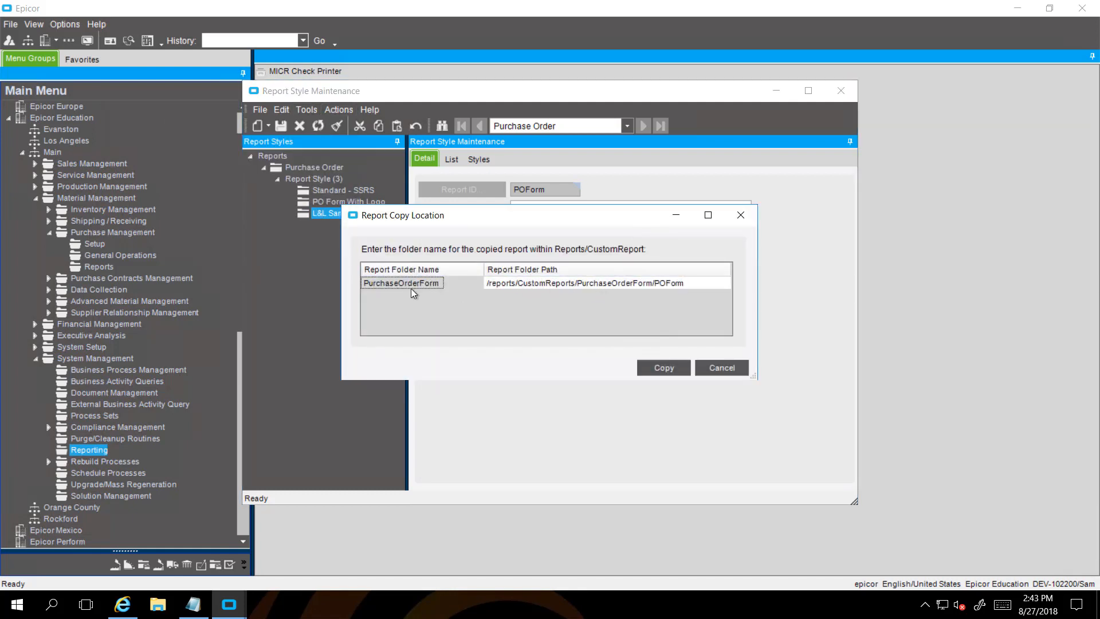
click(661, 369)
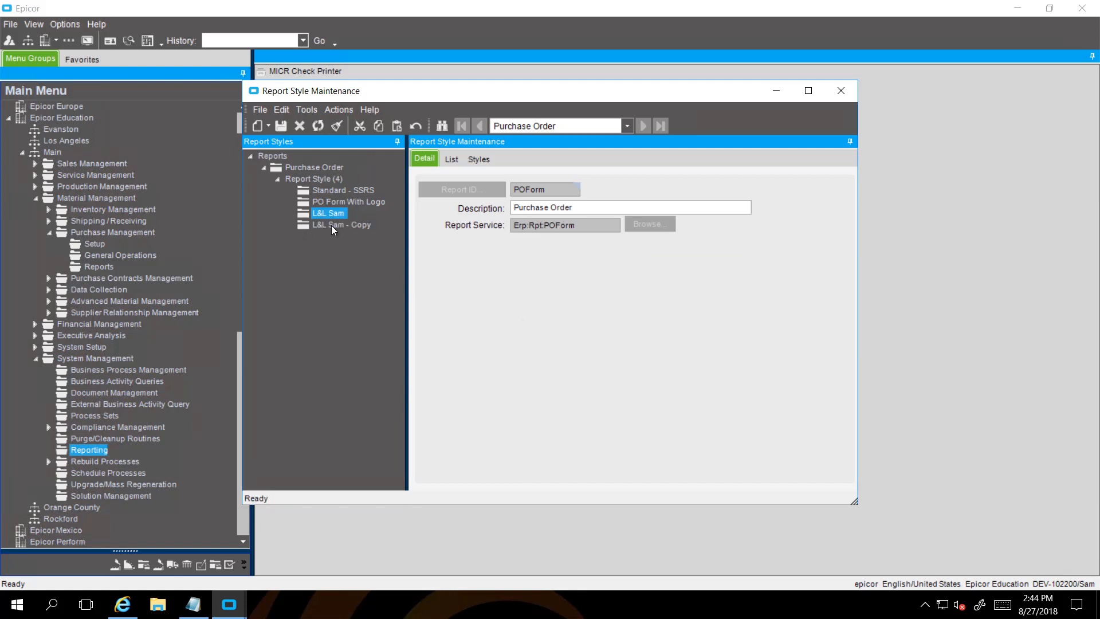
Assign the POForm2 data definition to the L&L Sam - Copy style and synchronize its dataset with the SSRS report
click(331, 225)
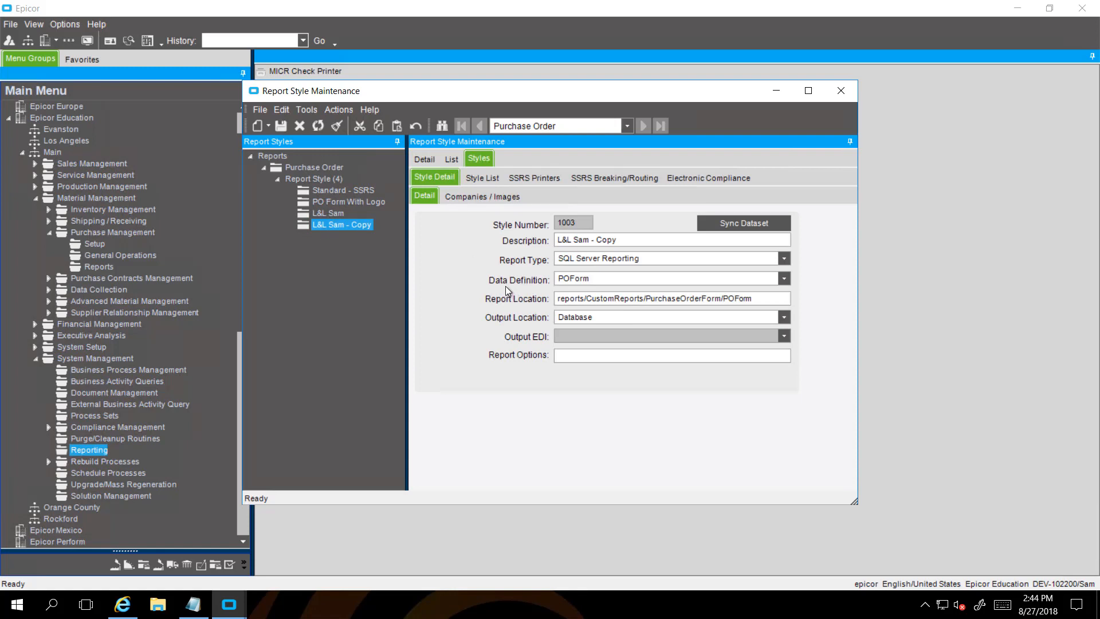
click(785, 279)
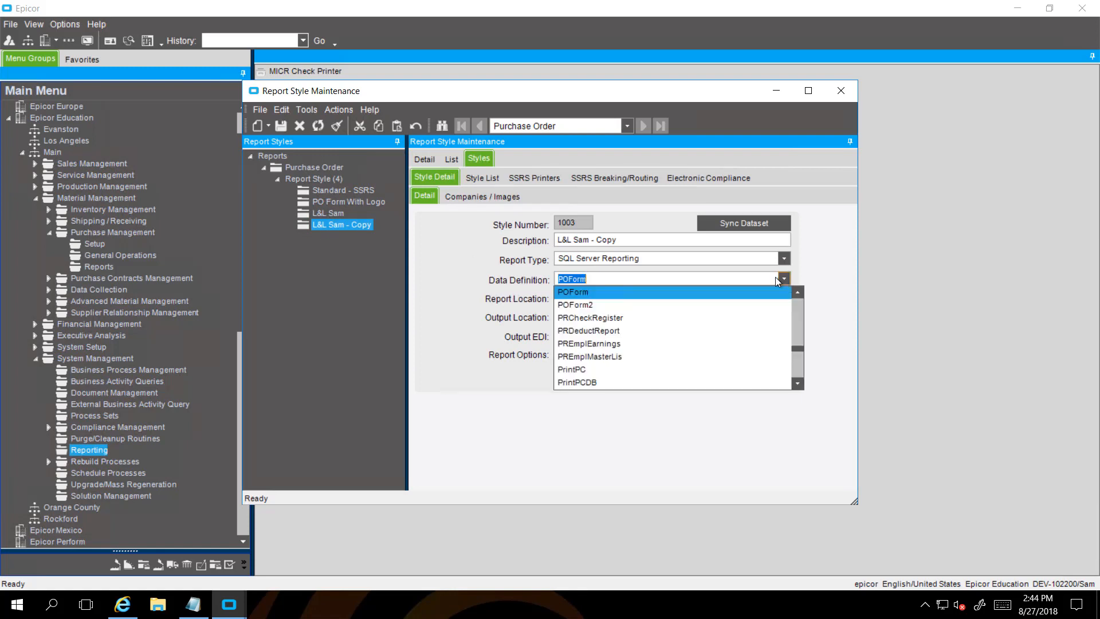
click(566, 305)
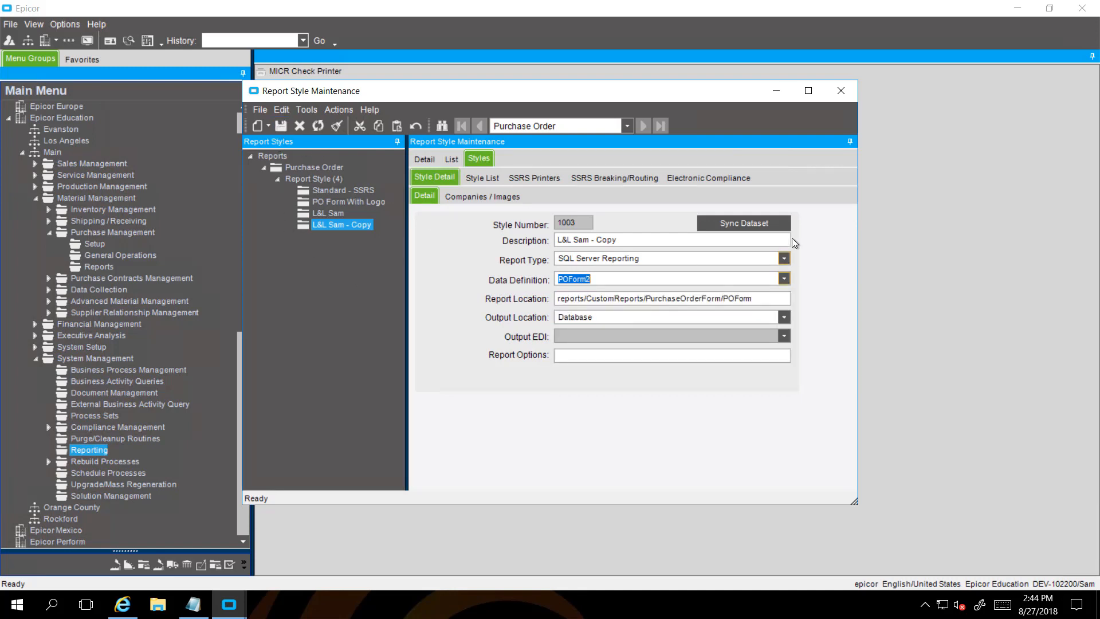
click(721, 221)
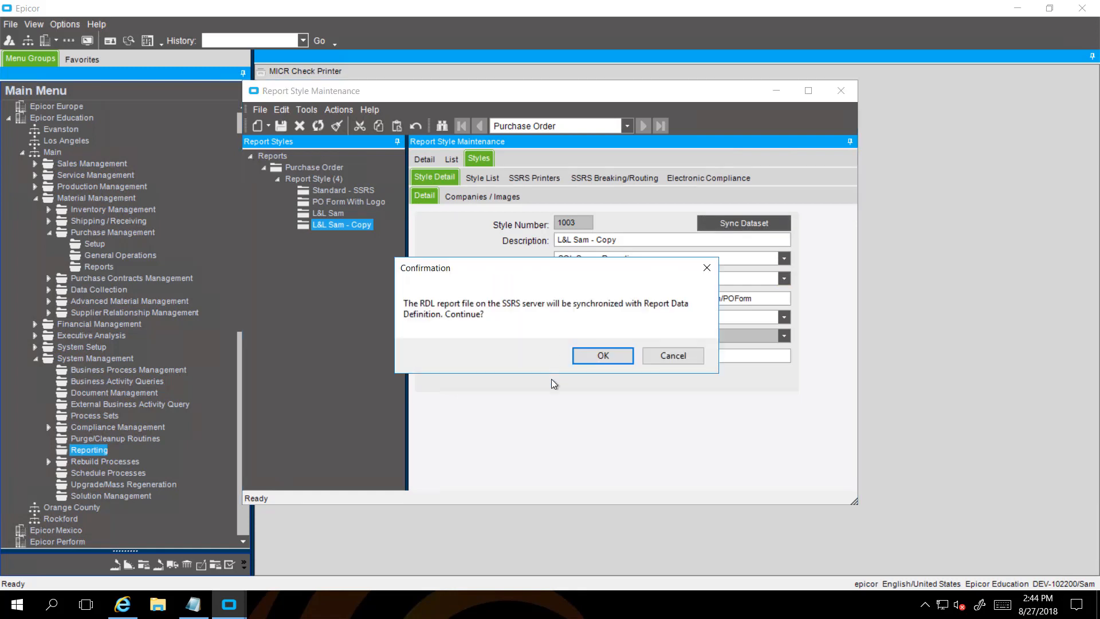
click(596, 362)
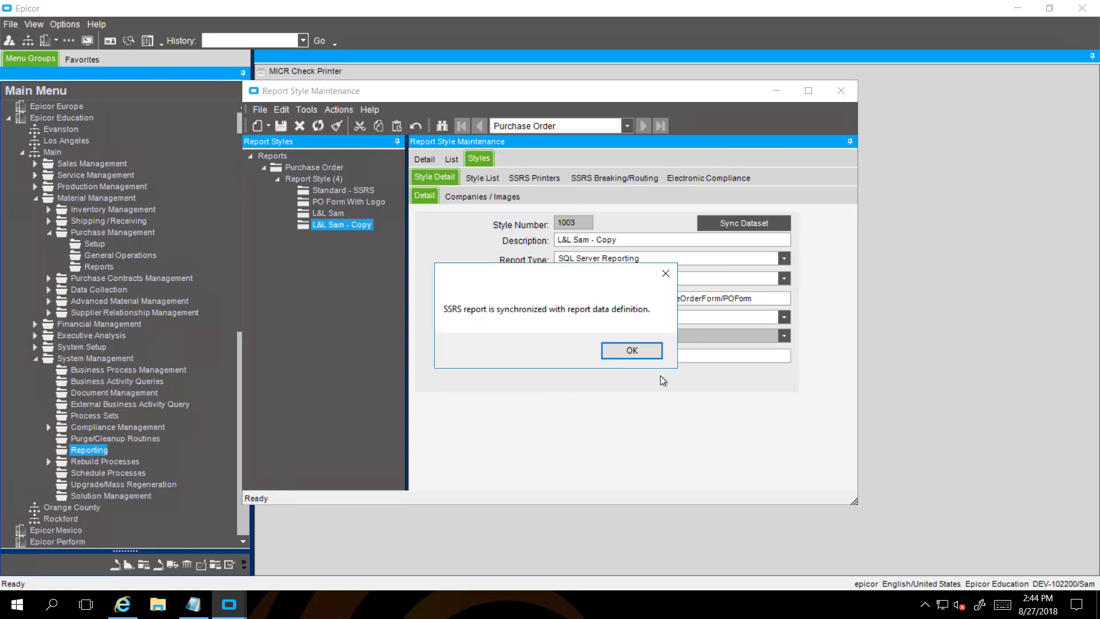
click(650, 356)
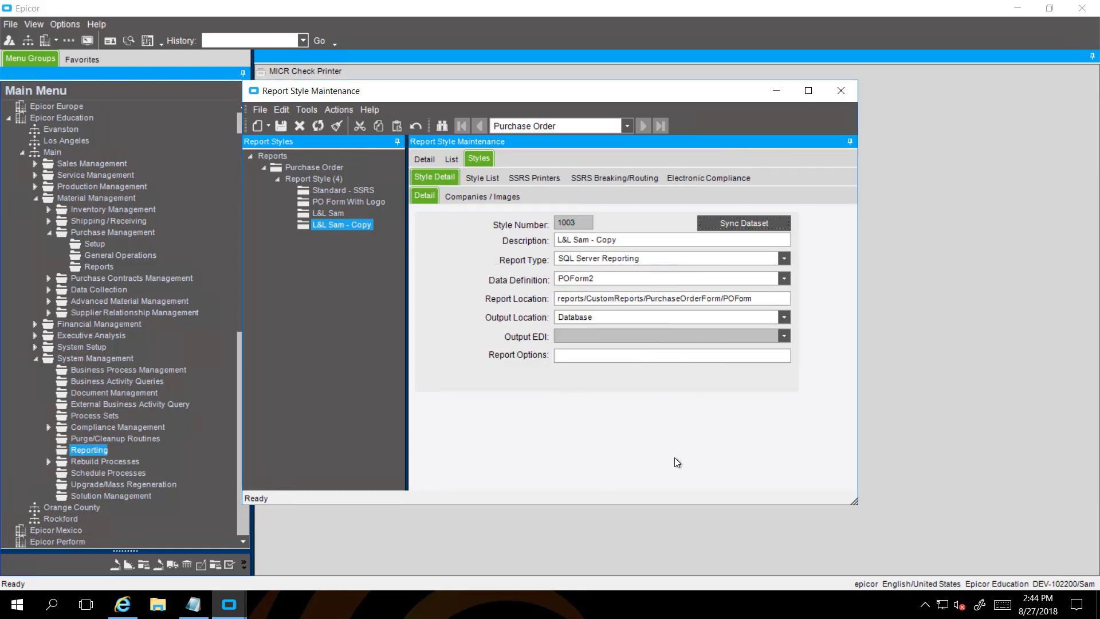
Delete the original L&L Sam report style that still uses the POForm data definition
click(322, 212)
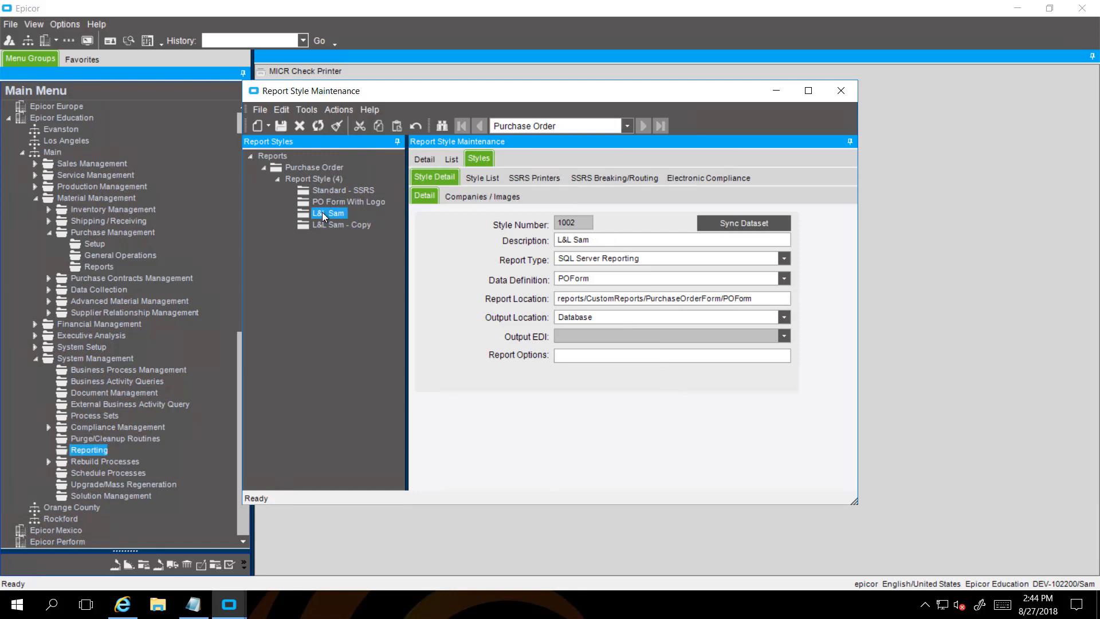
click(298, 126)
click(525, 319)
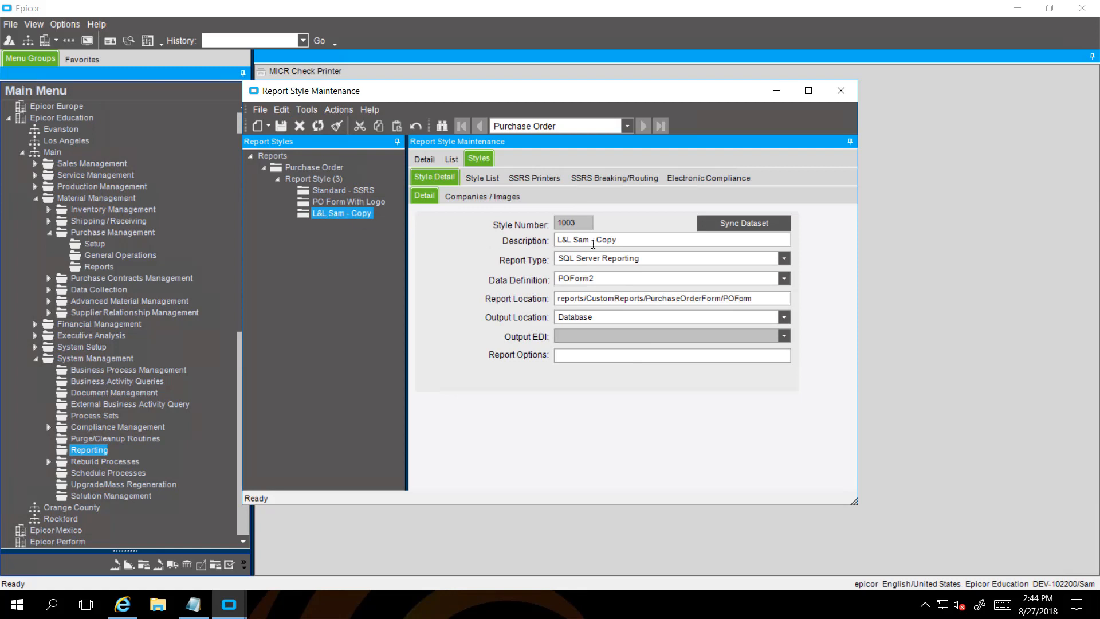
Shorten the copied style's description to "L&L Sam" and save the report style
click(627, 240)
key(BackSpace)
key(BackSpace)
key(BackSpace)
key(BackSpace)
key(BackSpace)
key(BackSpace)
click(280, 125)
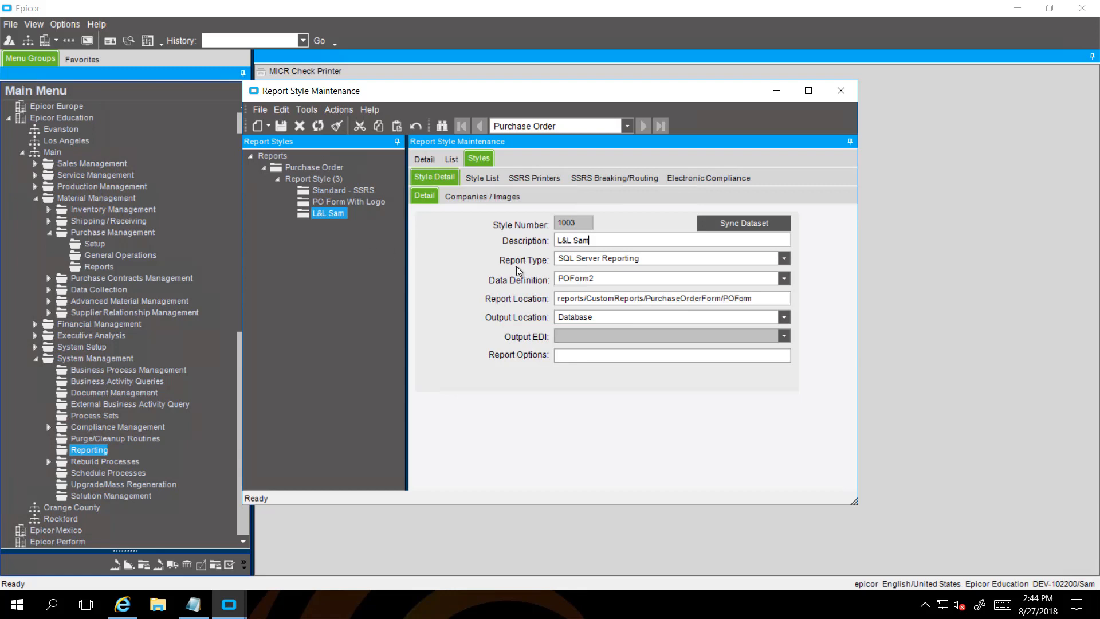
click(630, 280)
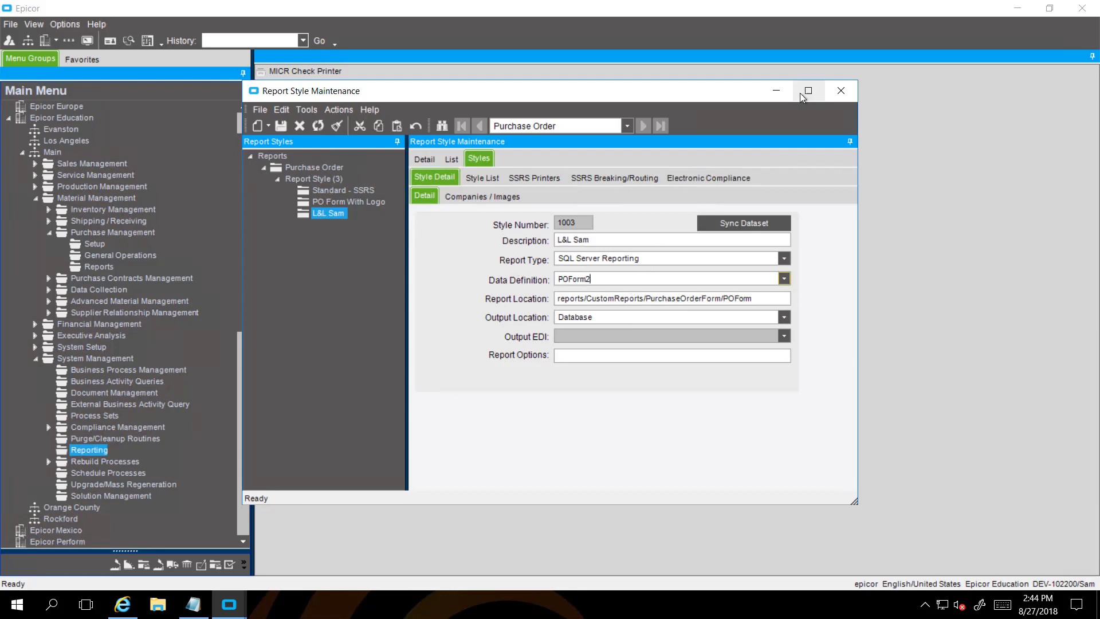
Switch to Internet Explorer, refresh the PurchaseOrderForm folder and open the POForm report in Report Builder
click(776, 90)
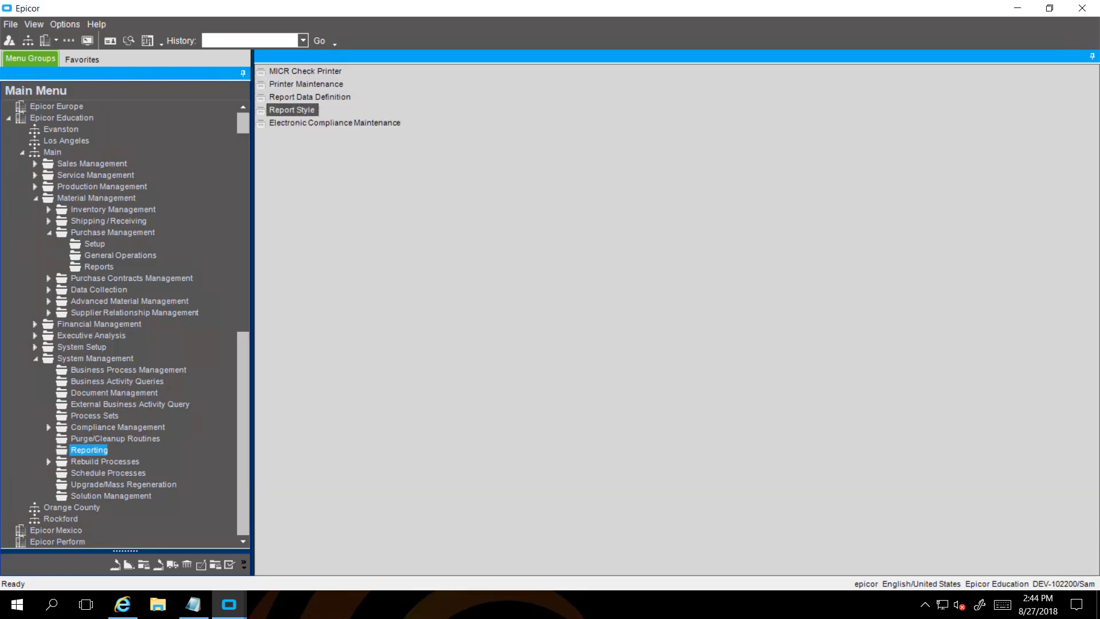
click(109, 611)
click(344, 29)
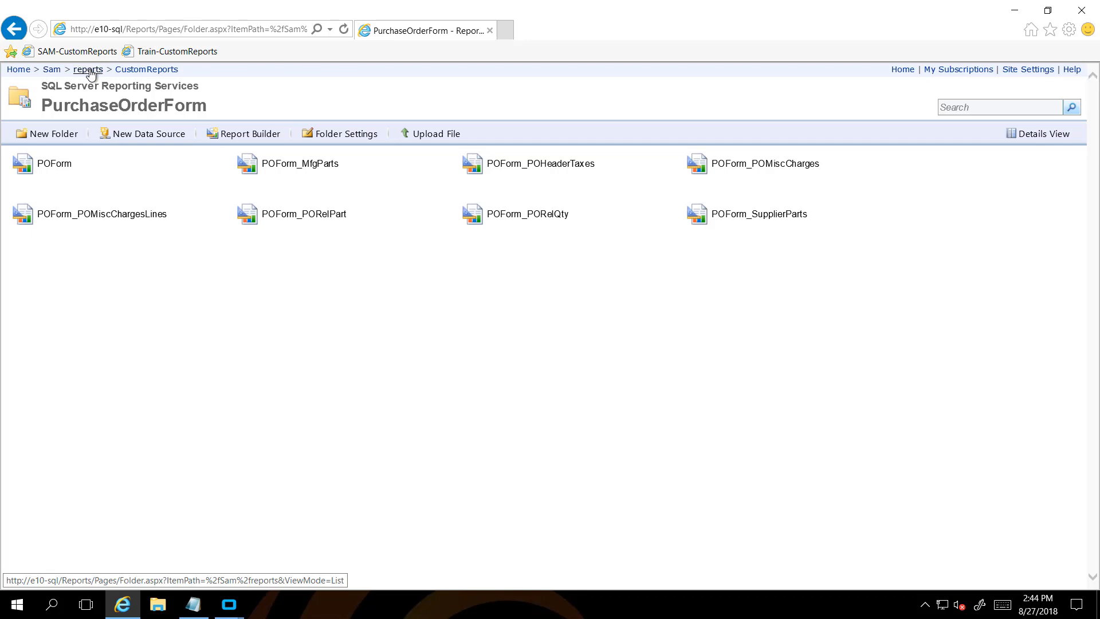
click(224, 163)
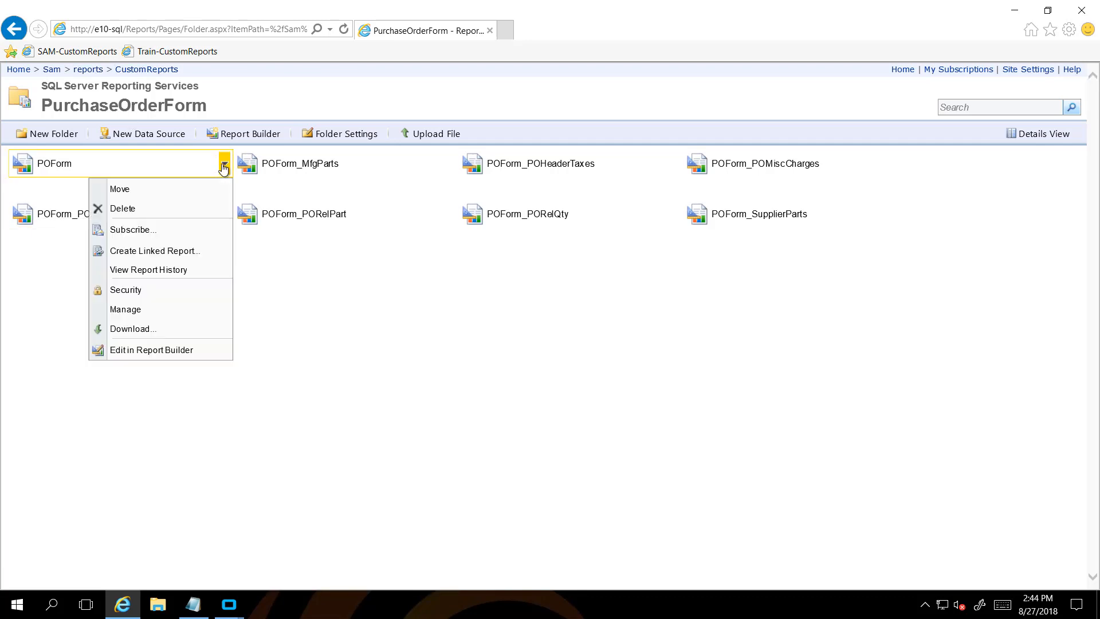
click(169, 350)
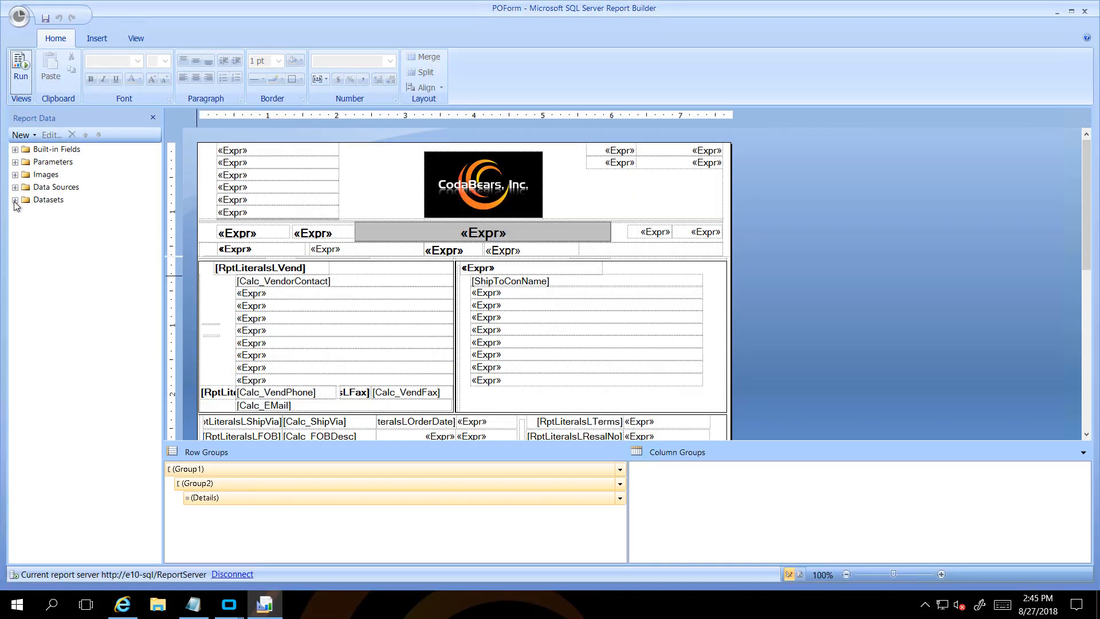
Insert the VendorNum field from the POHeader dataset at the upper right of the vendor address block
click(15, 199)
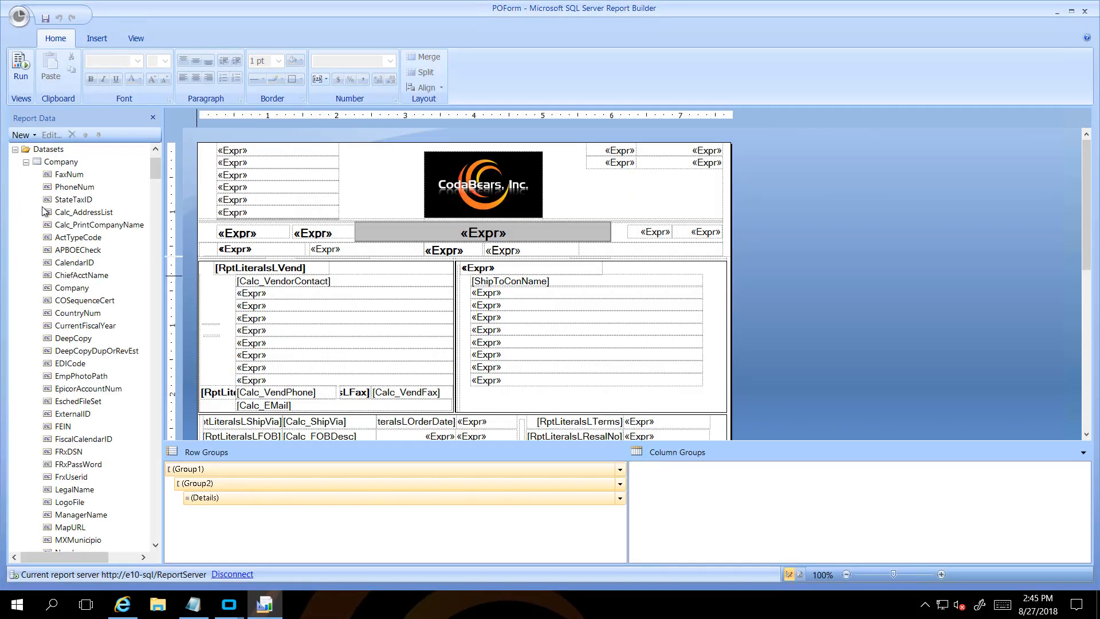
click(27, 164)
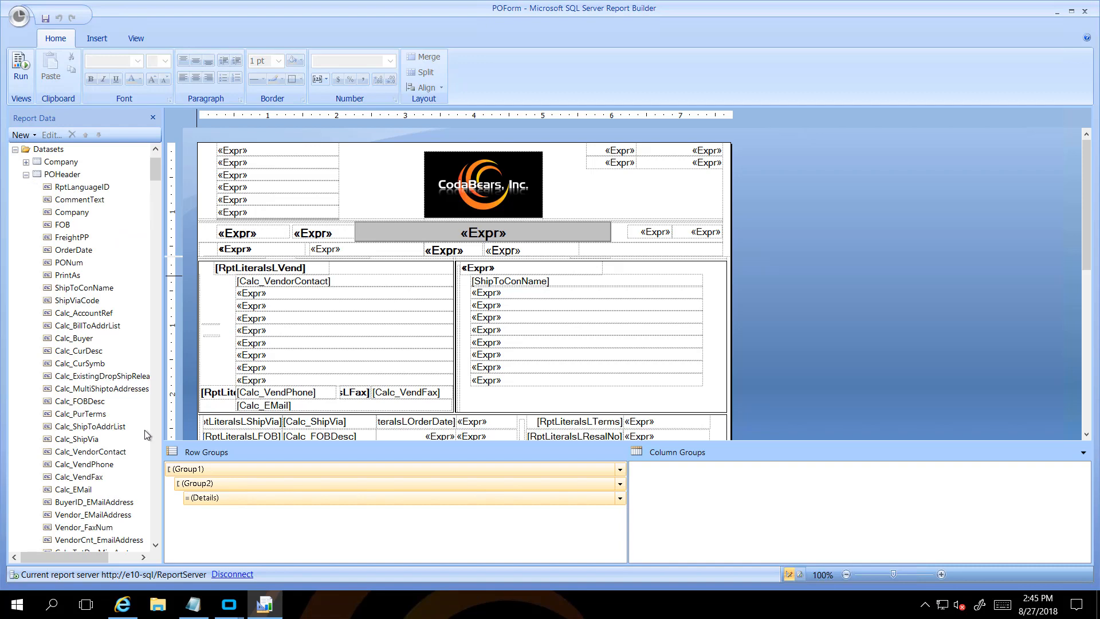
scroll(153, 439, down, 10)
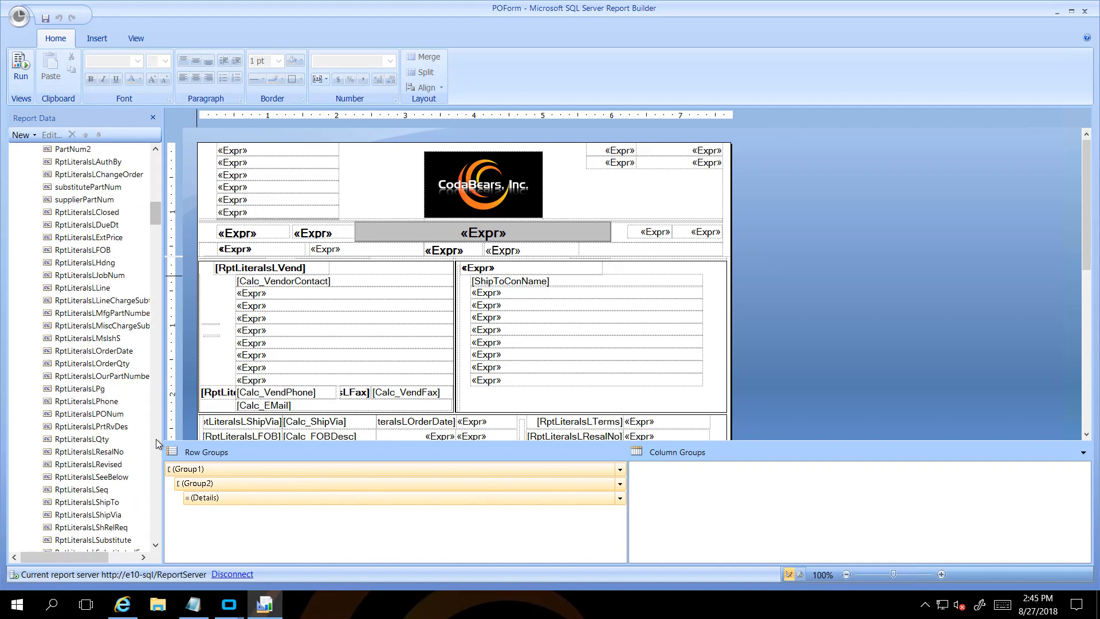
click(127, 417)
key(v)
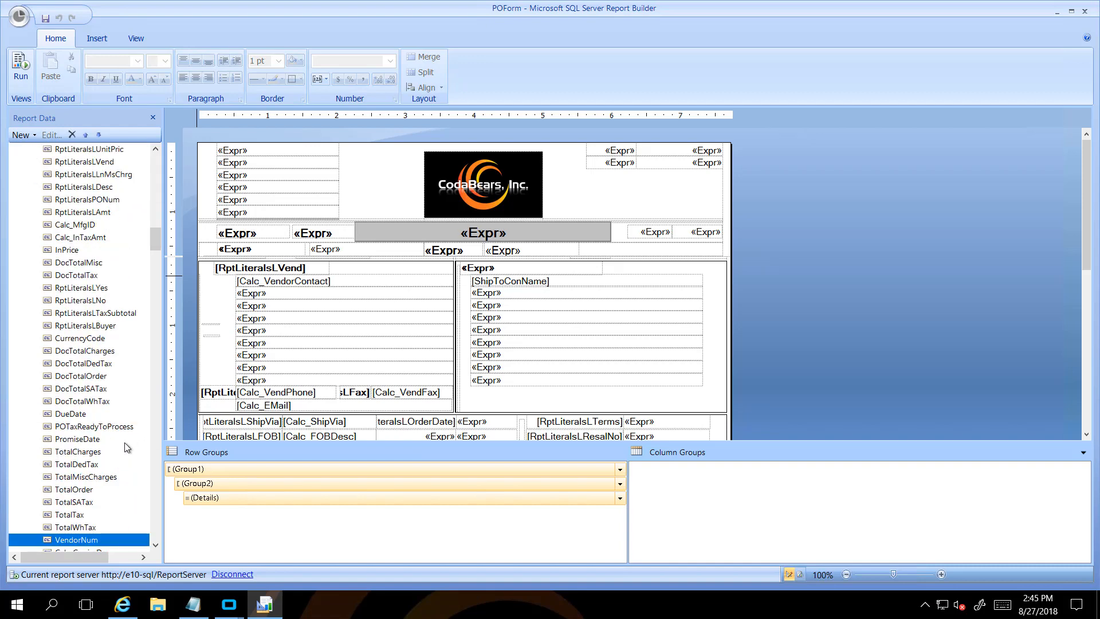
scroll(91, 498, down, 1)
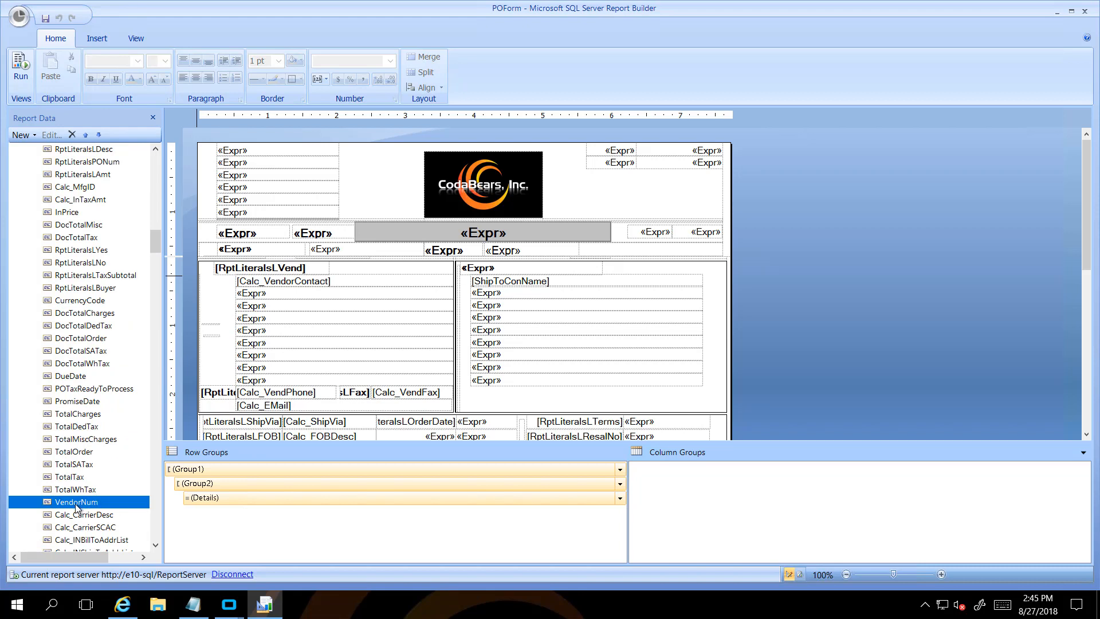
drag(74, 508, 418, 273)
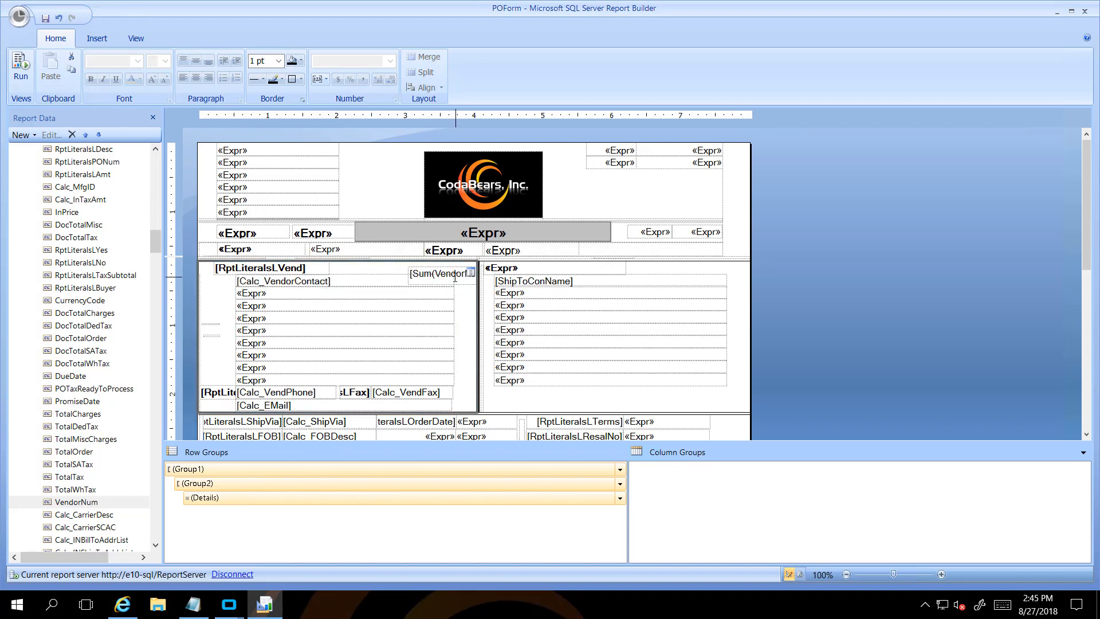
Nudge the VendorNum text box up and left so it sits inside the vendor block, level with the vendor heading
double_click(455, 277)
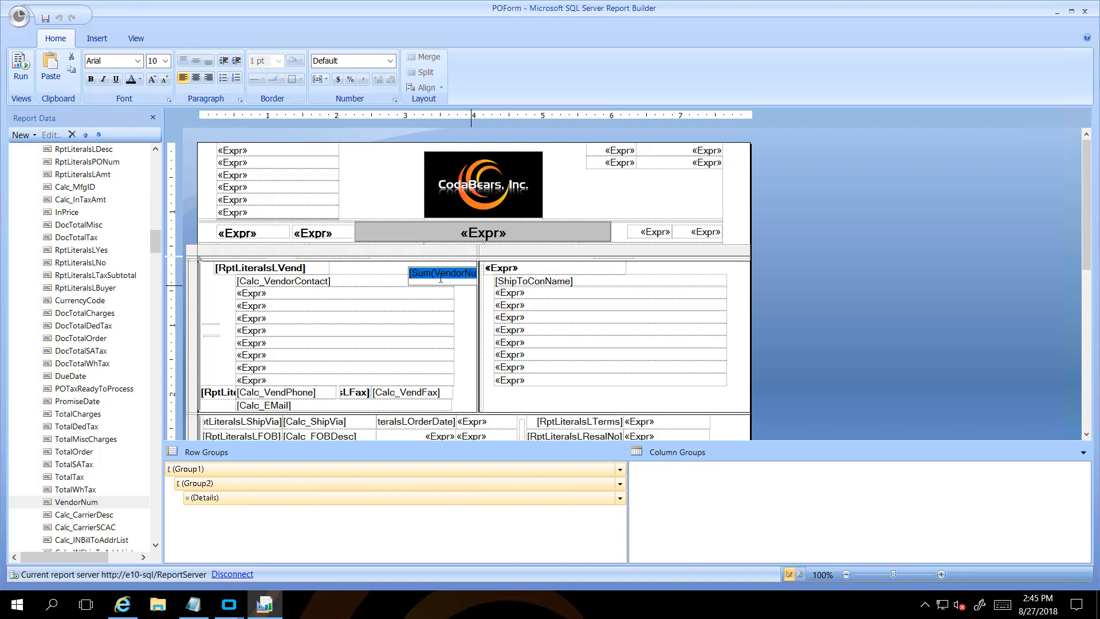
key(Escape)
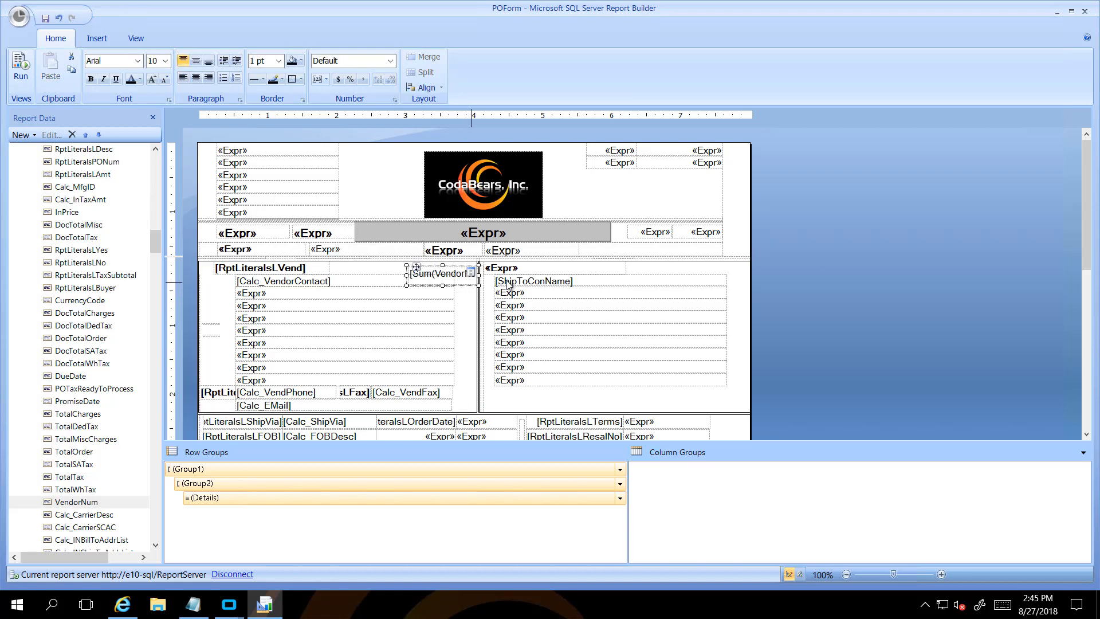
key(Up)
key(Up)
key(Up)
key(Up)
key(Up)
key(Up)
key(Up)
key(Up)
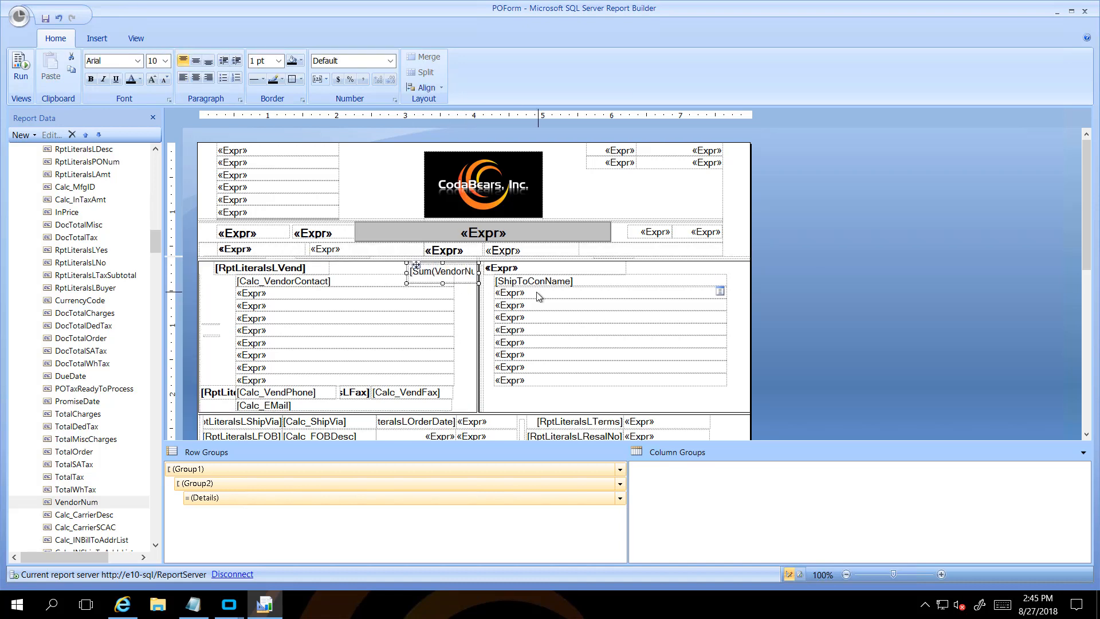
key(Left)
key(Left)
key(Left)
key(Left)
key(Left)
key(Left)
key(Left)
key(Left)
key(Left)
key(Left)
key(Left)
key(Left)
key(Left)
key(Left)
key(Left)
key(Left)
key(Left)
key(Left)
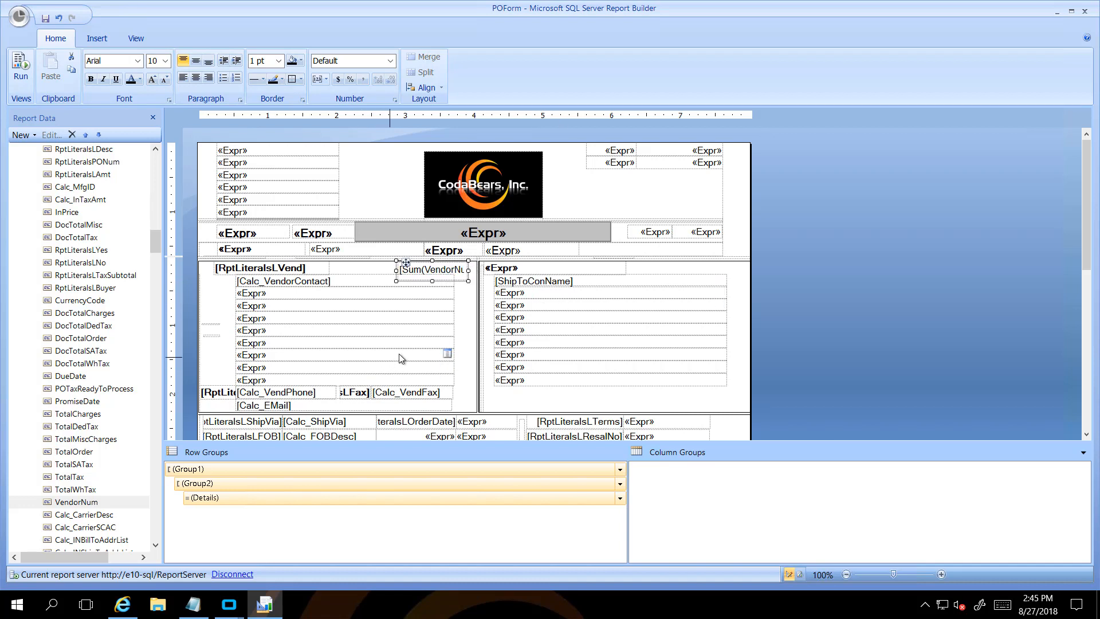
click(471, 341)
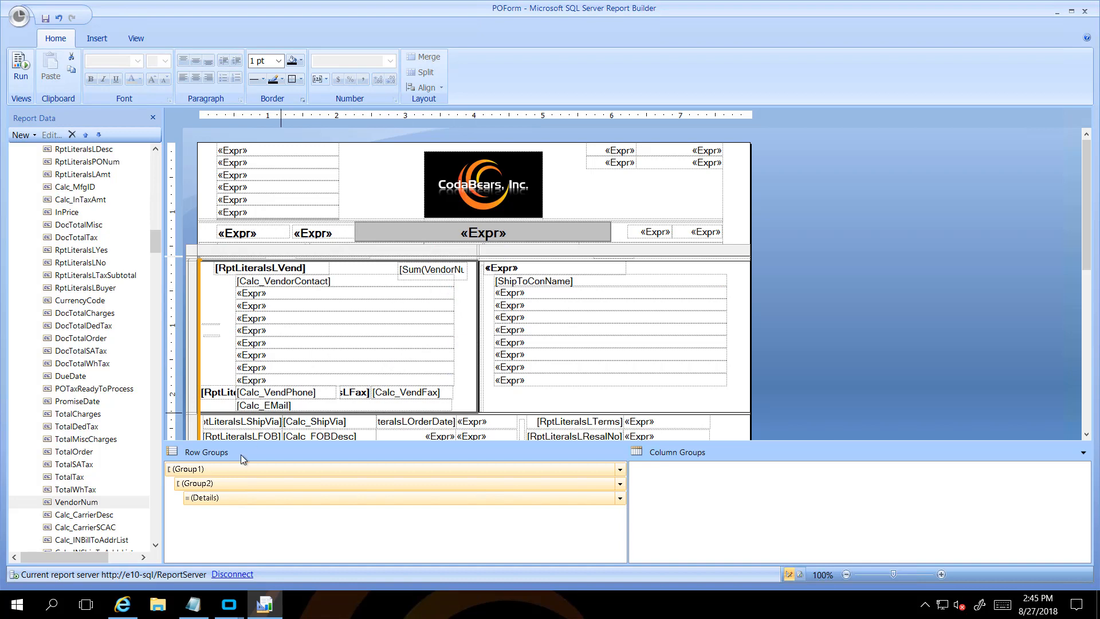
Insert the RptLabelsVendorNum label field from the dataset to the left of the VendorNum text box
click(157, 481)
click(157, 481)
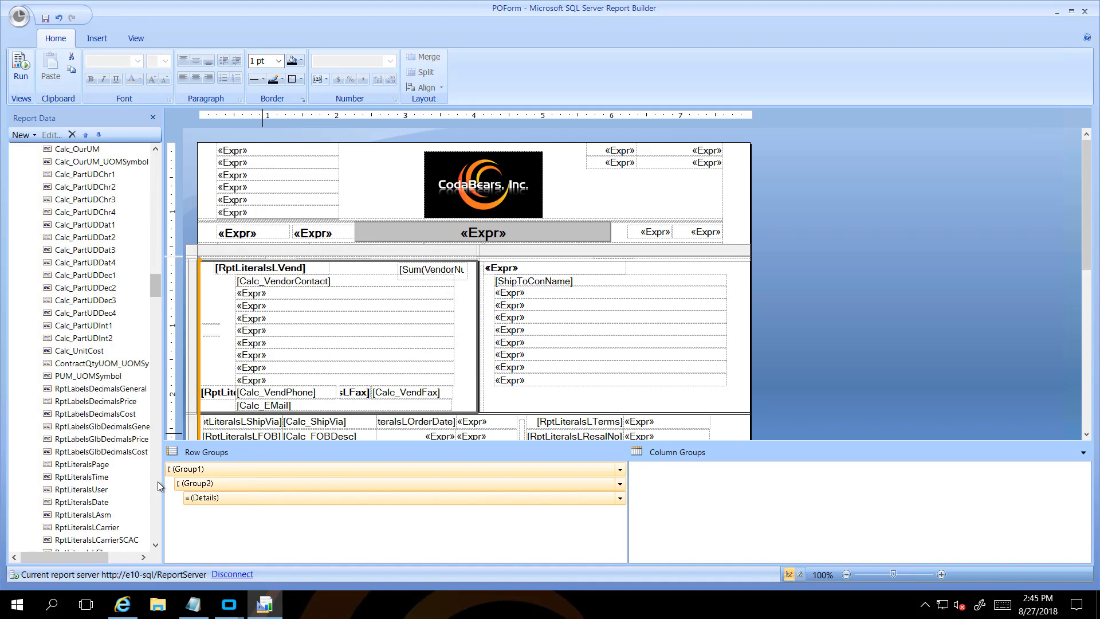
click(157, 482)
click(157, 481)
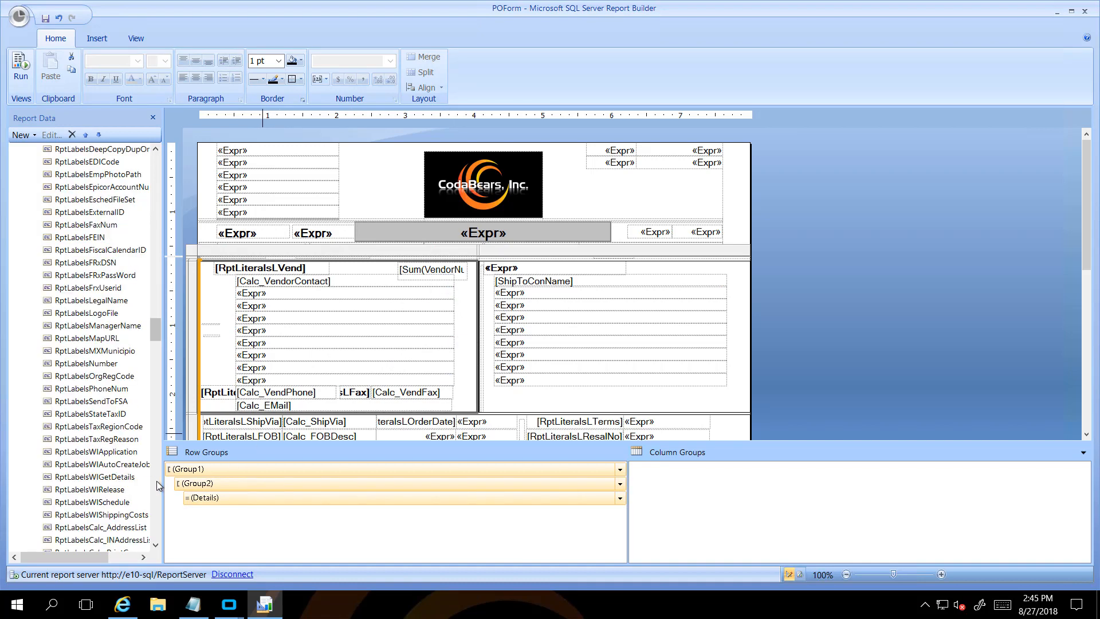
click(157, 480)
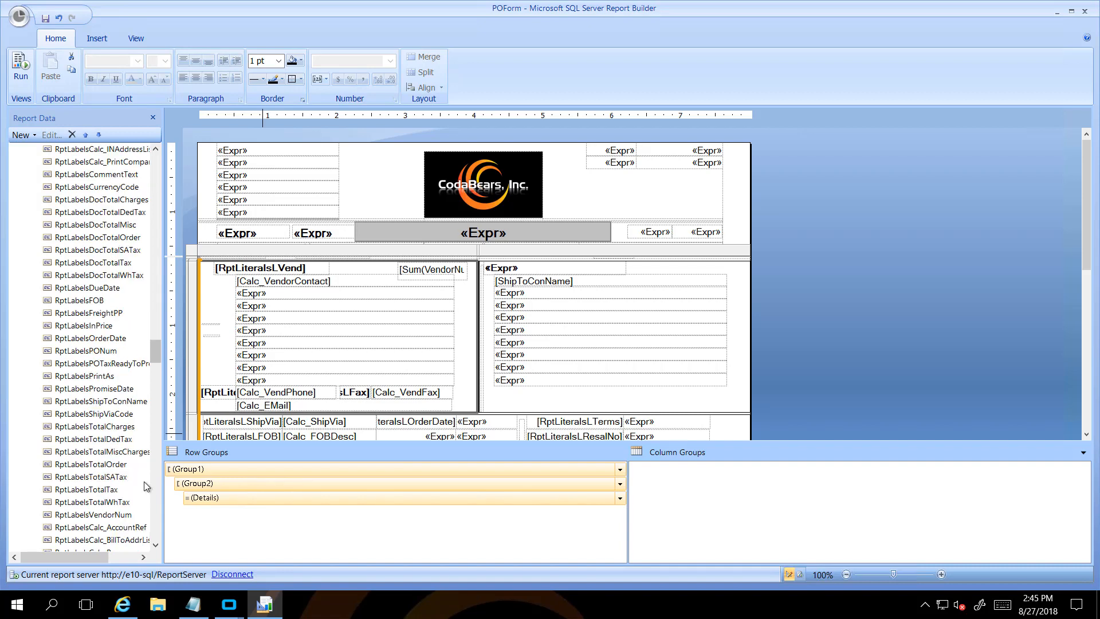
click(84, 515)
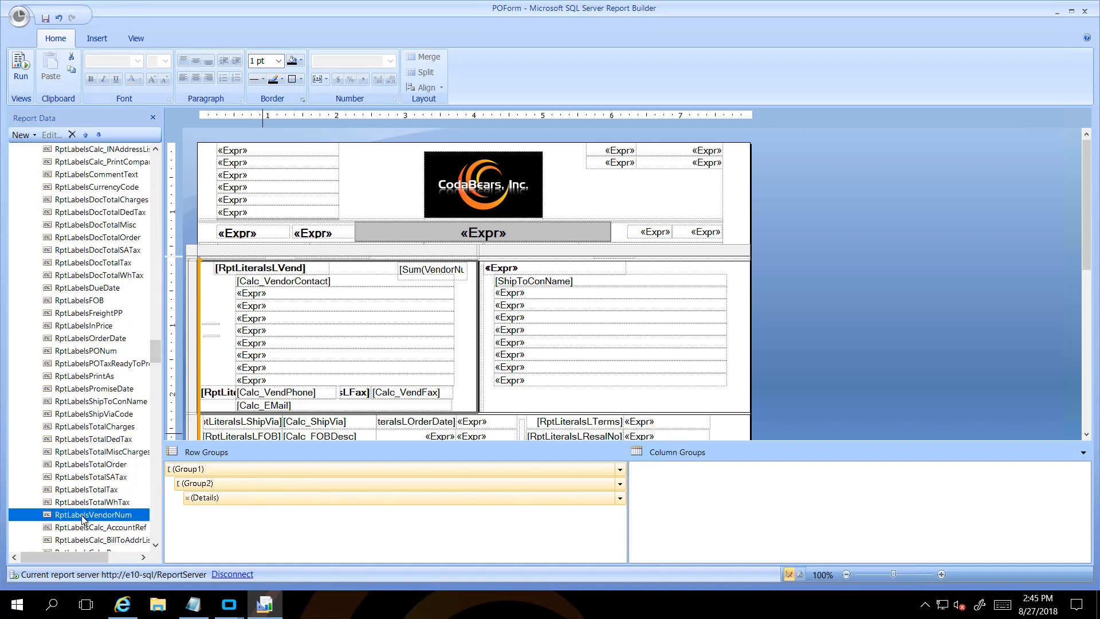
drag(83, 518, 366, 269)
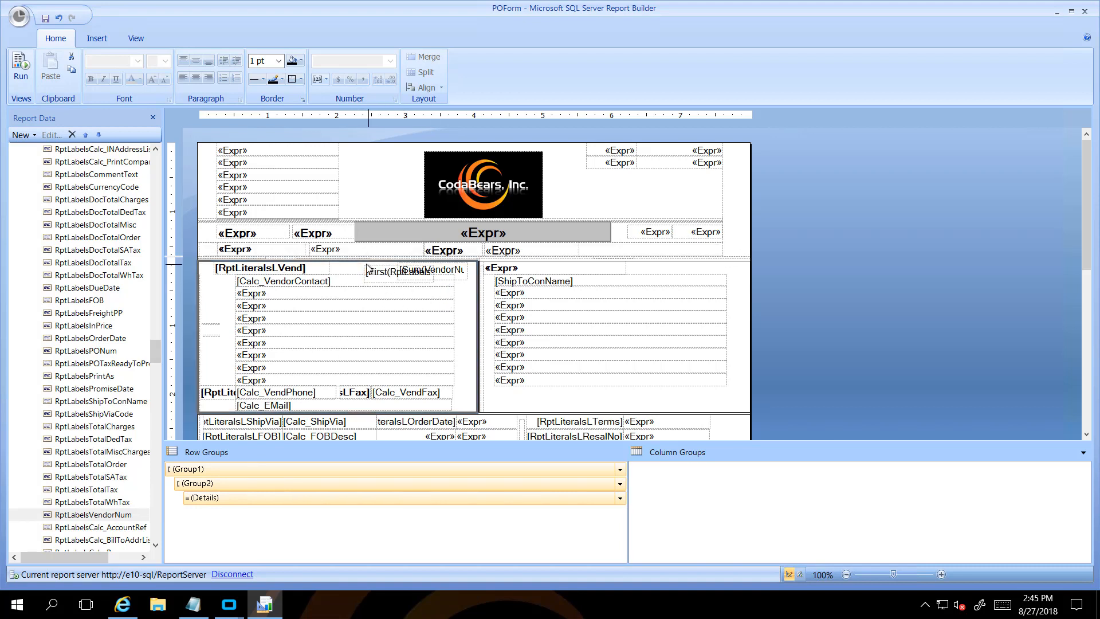
Nudge the RptLabelsVendorNum text box left and up to line it up beside the VendorNum value
click(370, 268)
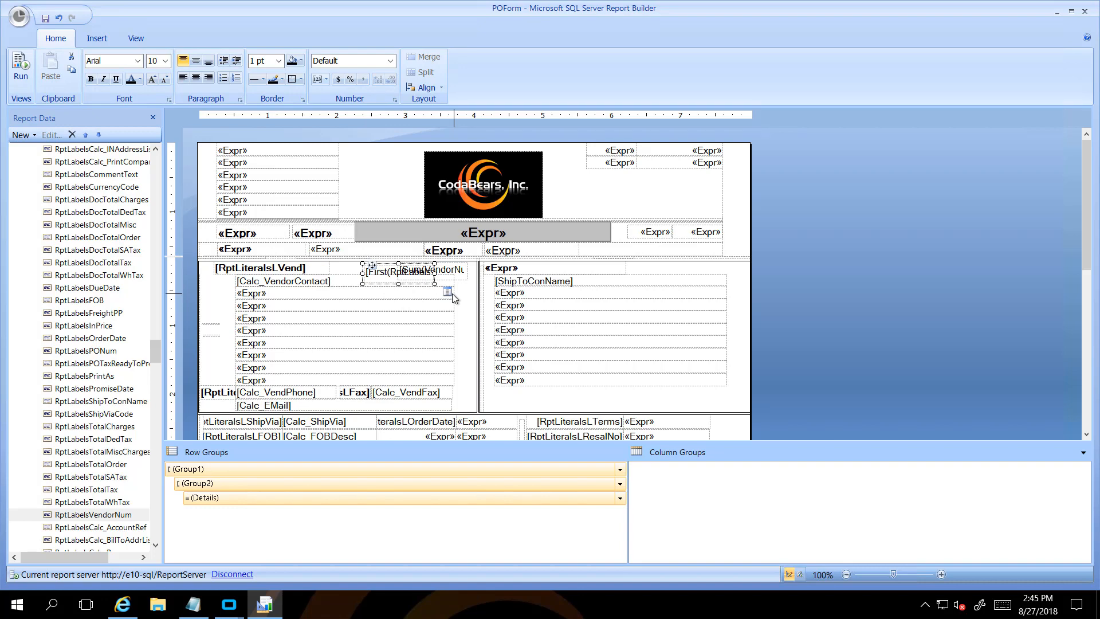
key(Left)
key(Left)
key(Left)
key(Left)
key(Left)
key(Left)
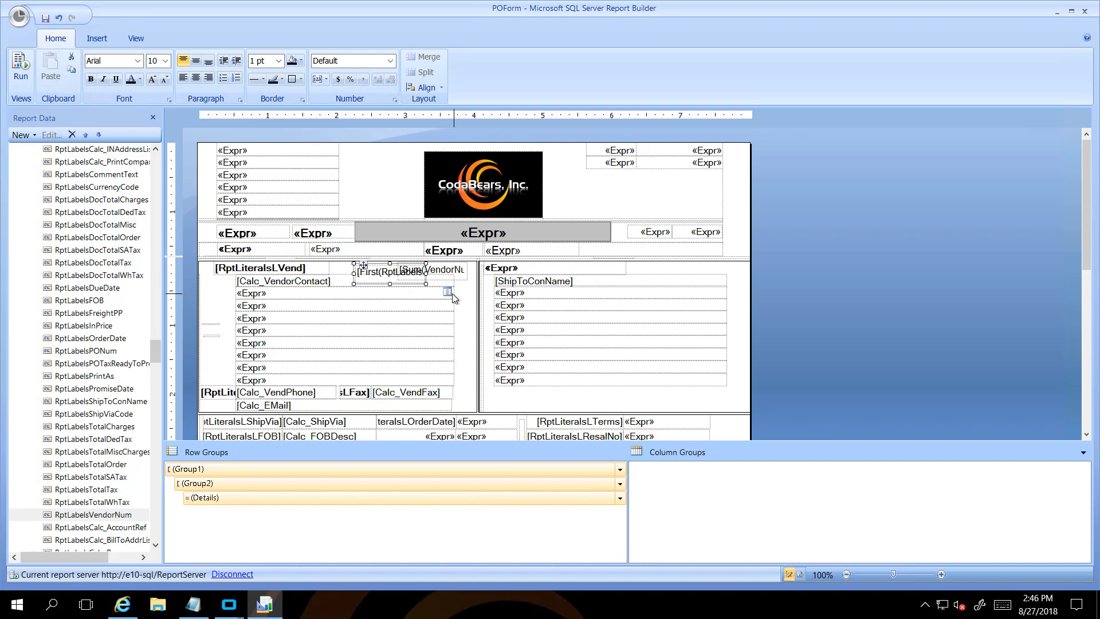
key(Left)
key(Left)
key(Left)
key(Left)
key(Left)
key(Left)
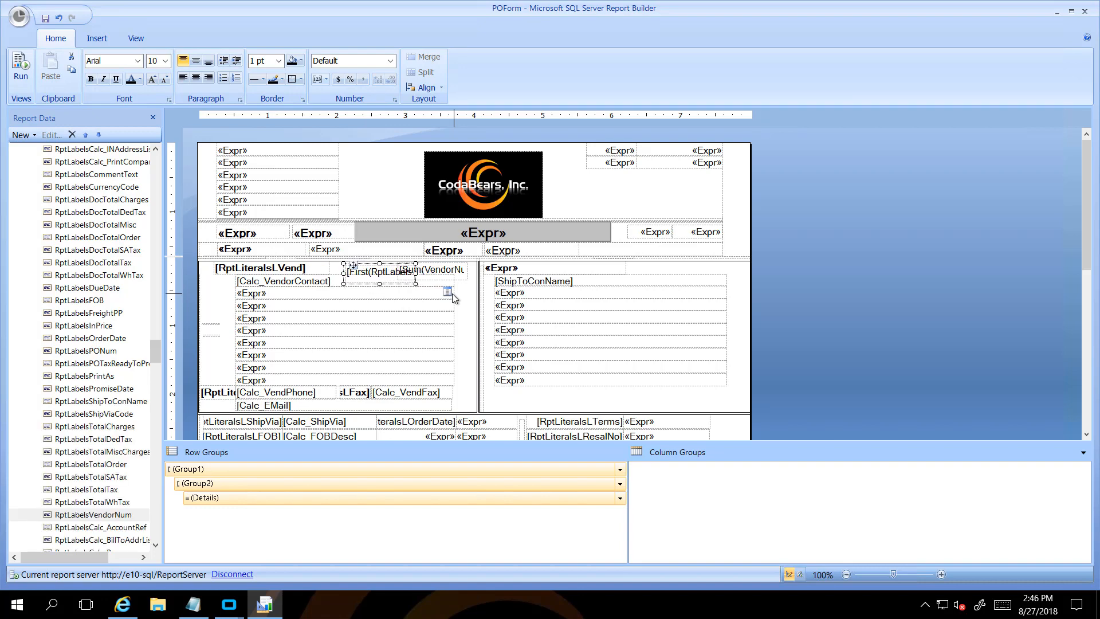
key(Left)
key(Left)
key(Left)
key(Left)
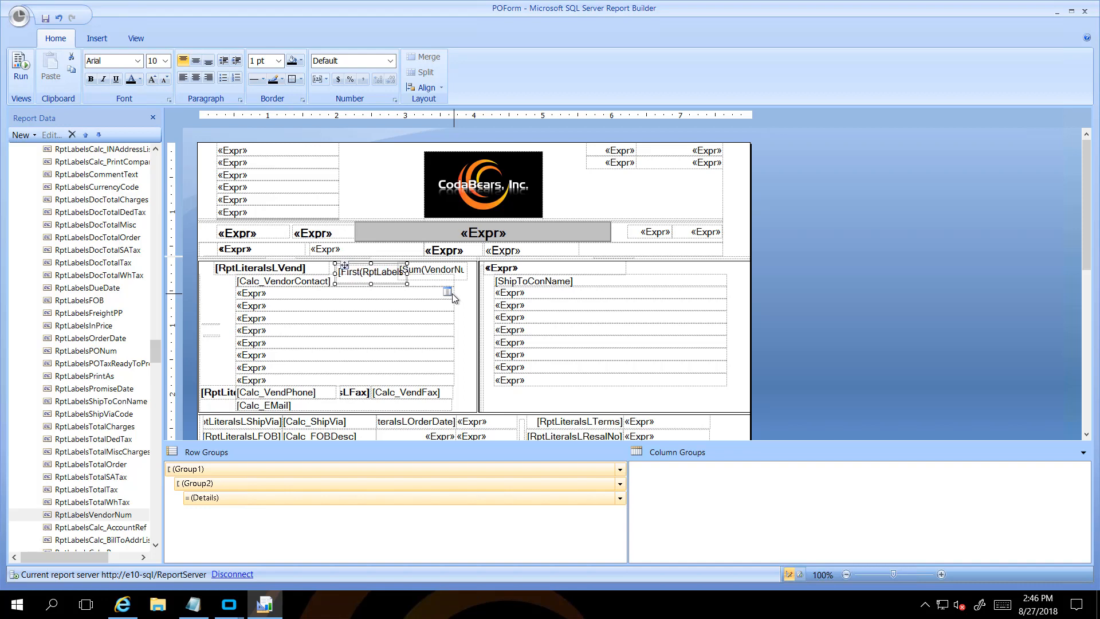
key(Up)
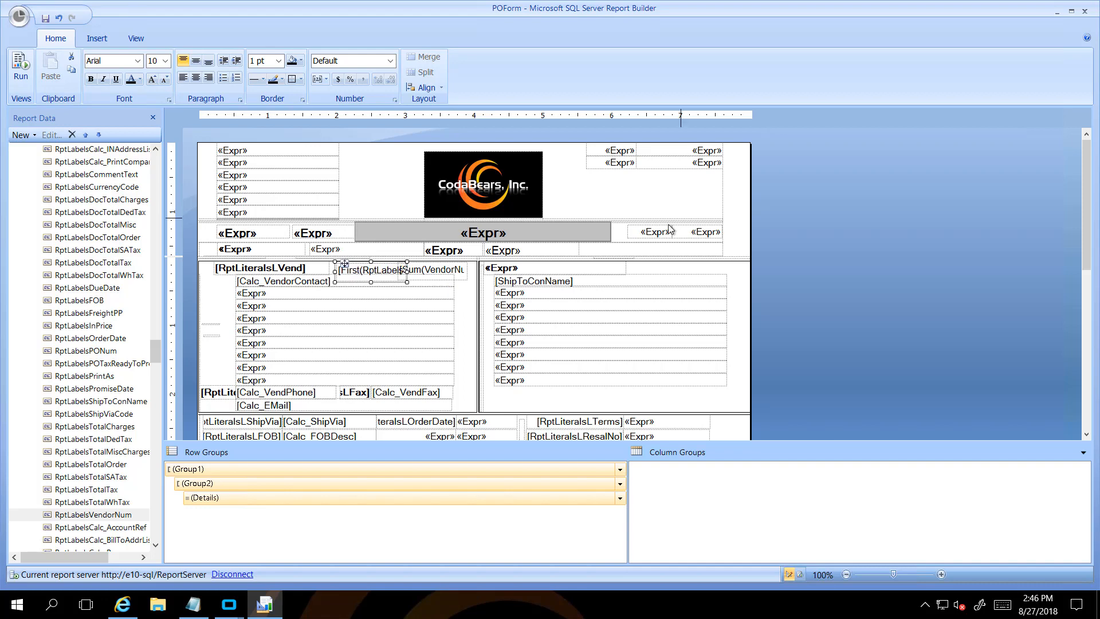
Switch to Epicor and open Purchase Order Entry from the General Operations of Purchase Management
click(458, 348)
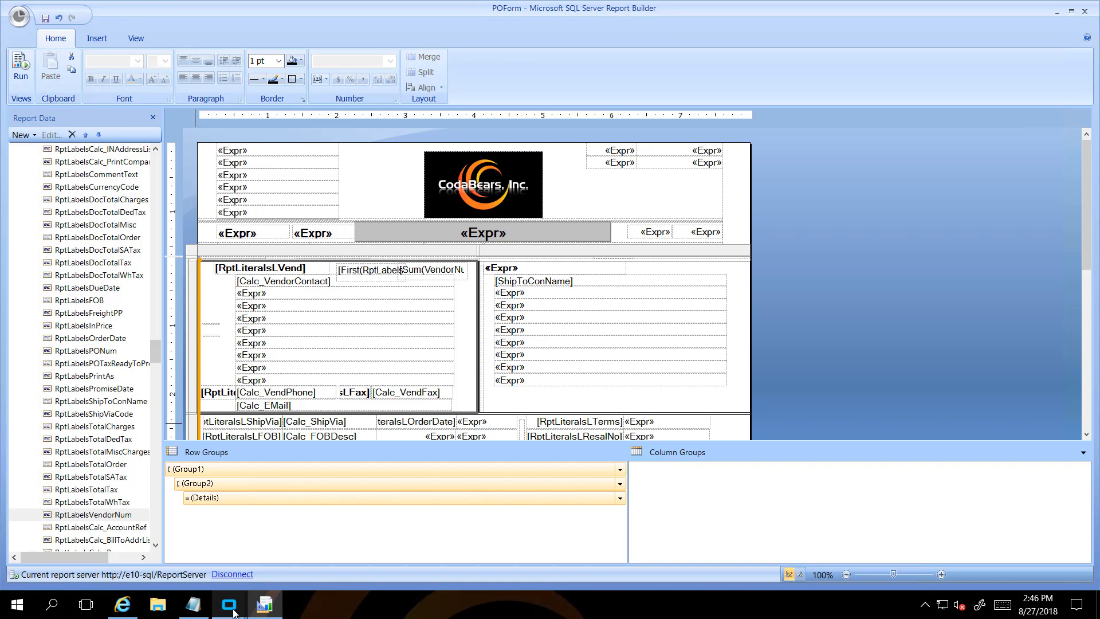
mouse_move(234, 612)
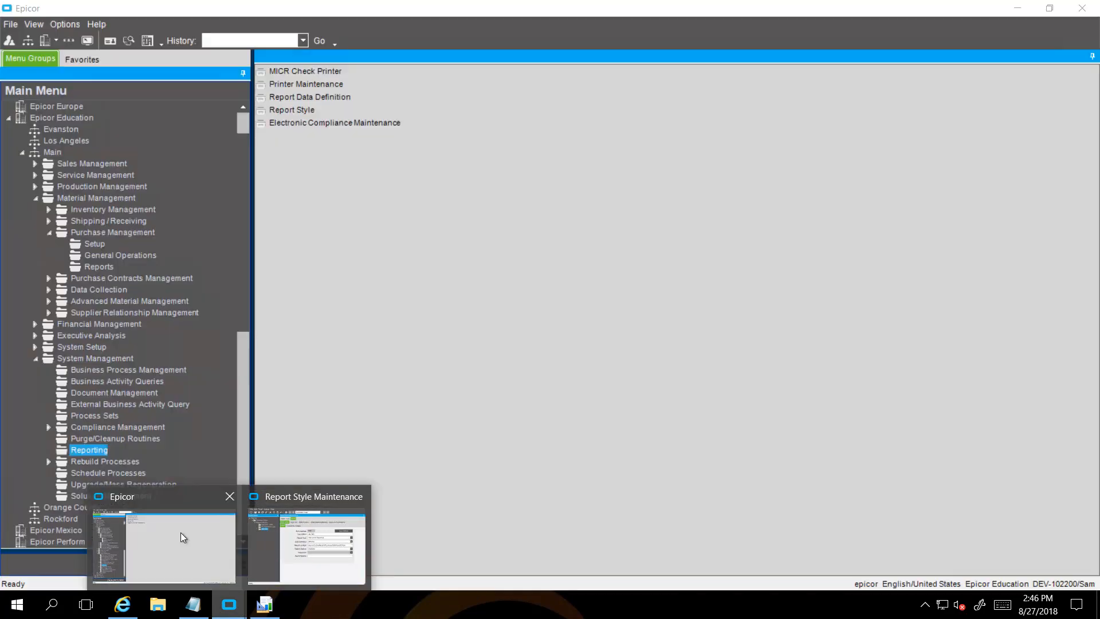
click(180, 528)
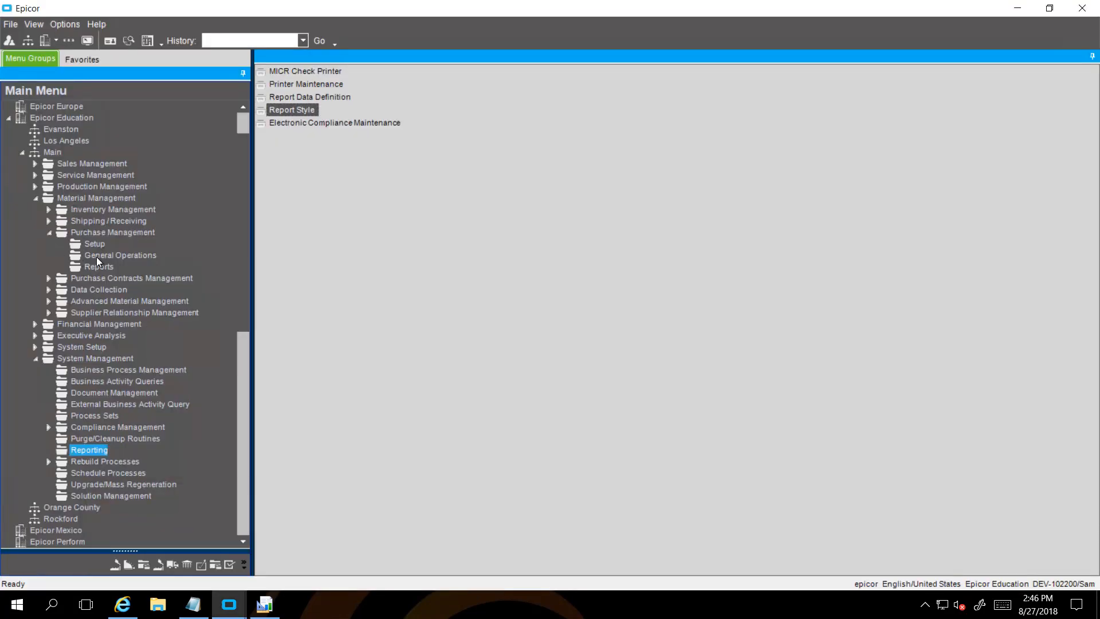
click(146, 256)
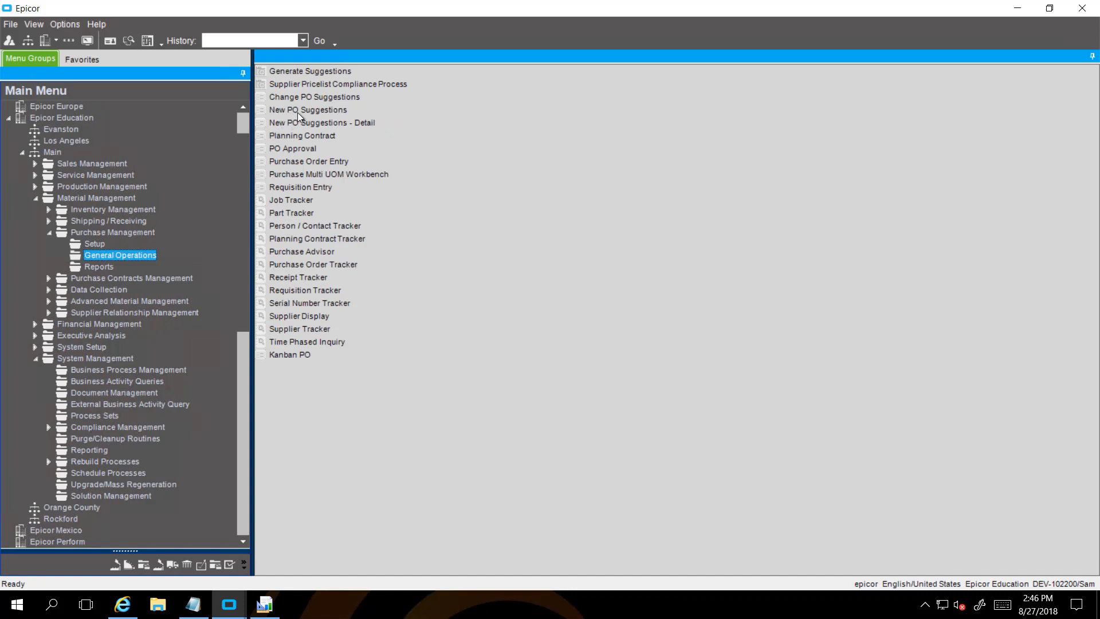
double_click(303, 162)
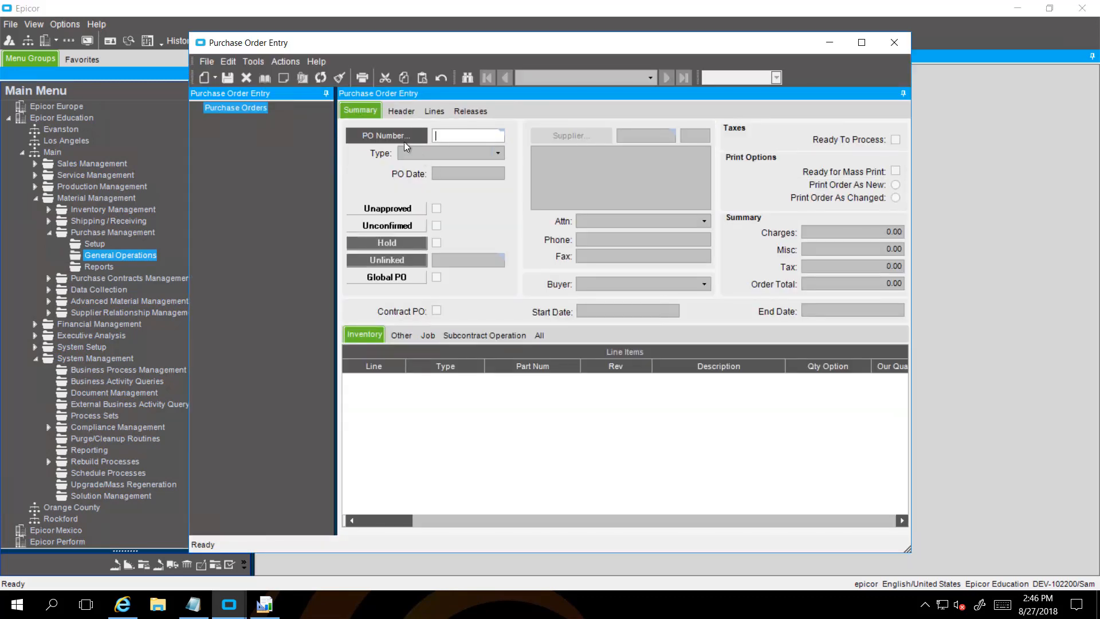
Load the A-Z Metals purchase order, preview its PDF with the L&L Sam report style, and close the preview and print dialog
click(401, 140)
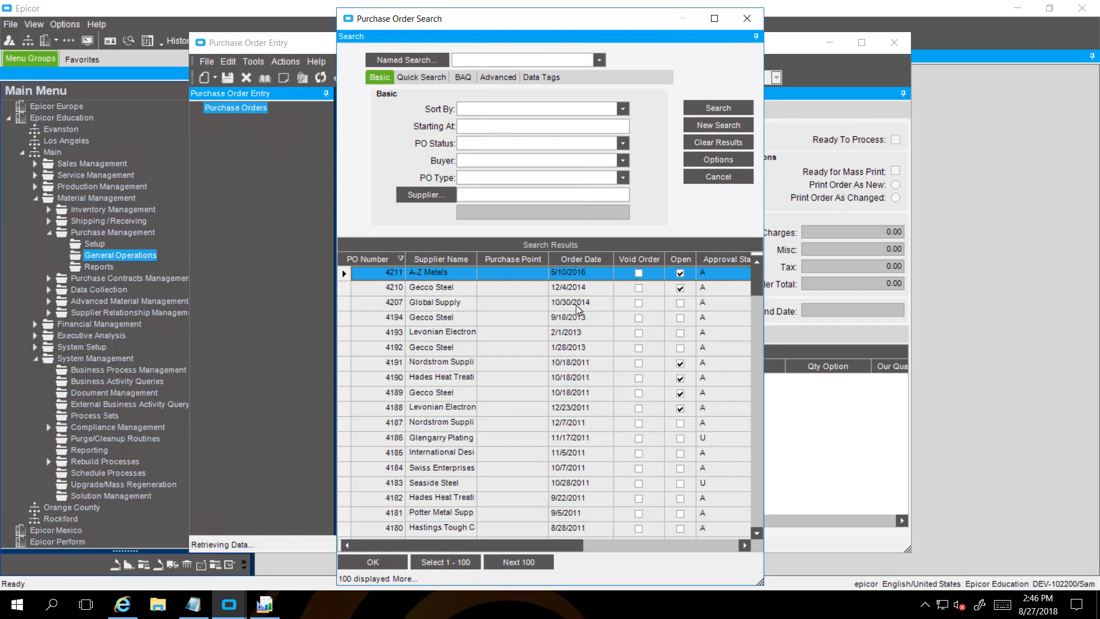
click(384, 565)
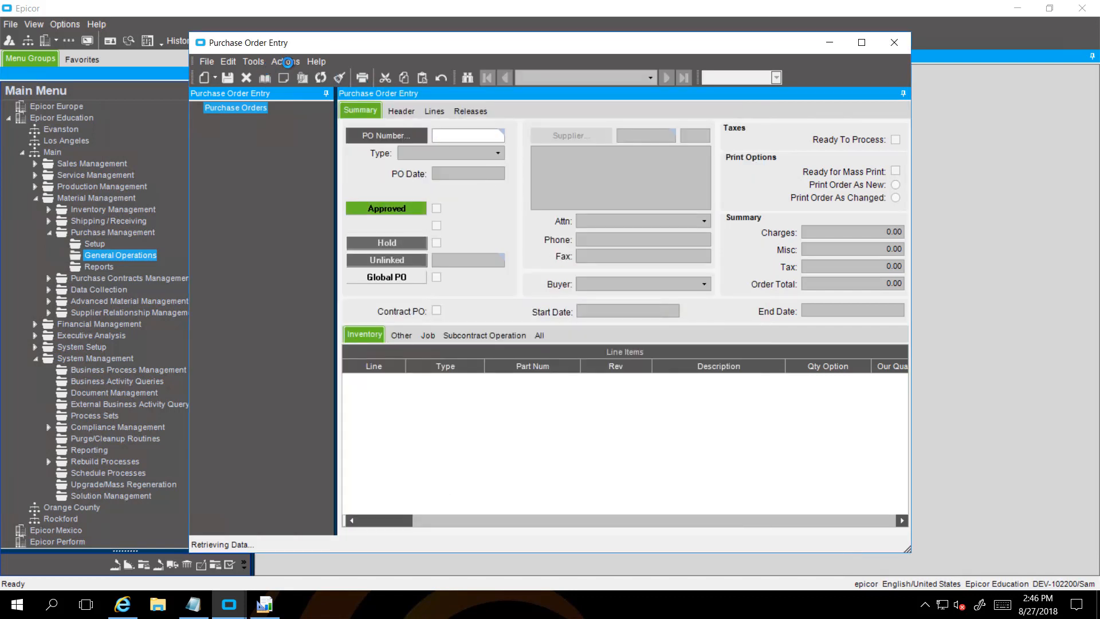
click(286, 61)
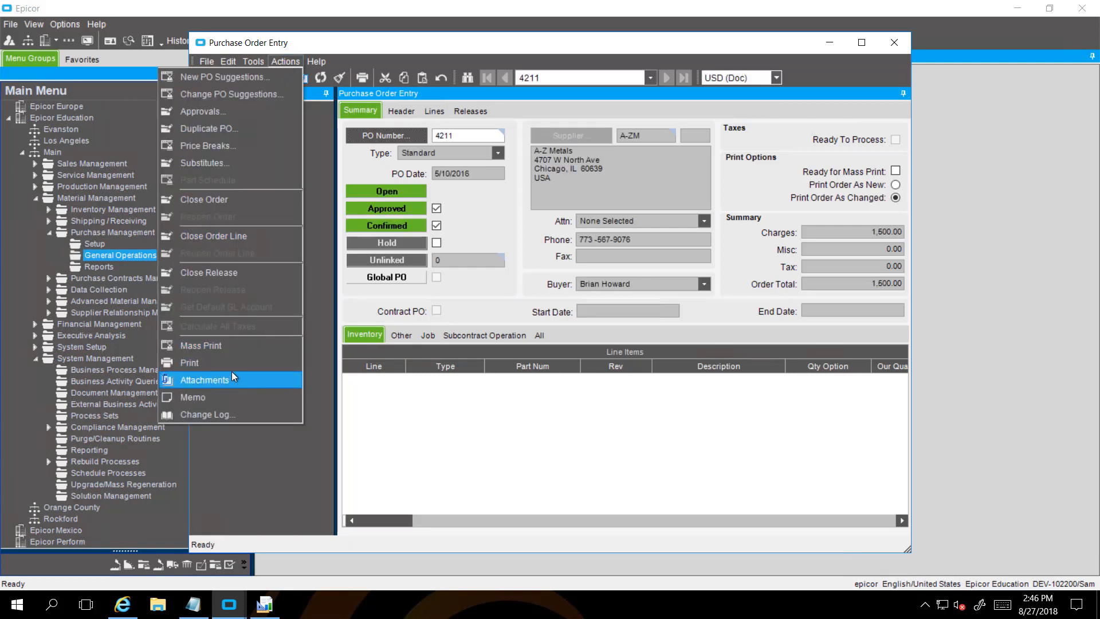
click(245, 363)
click(624, 314)
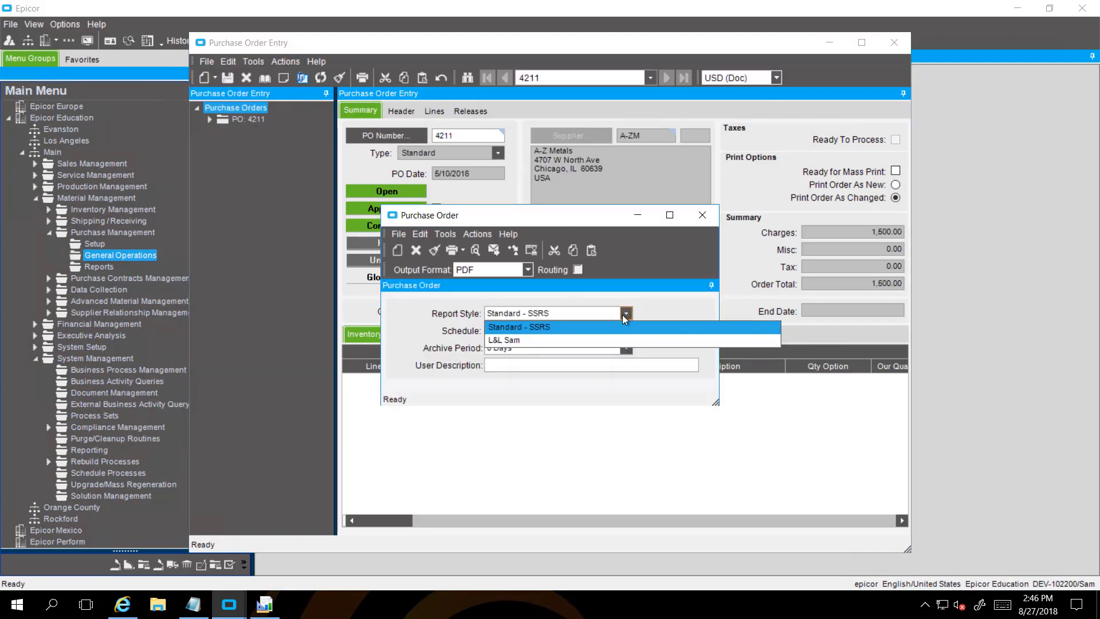
click(515, 337)
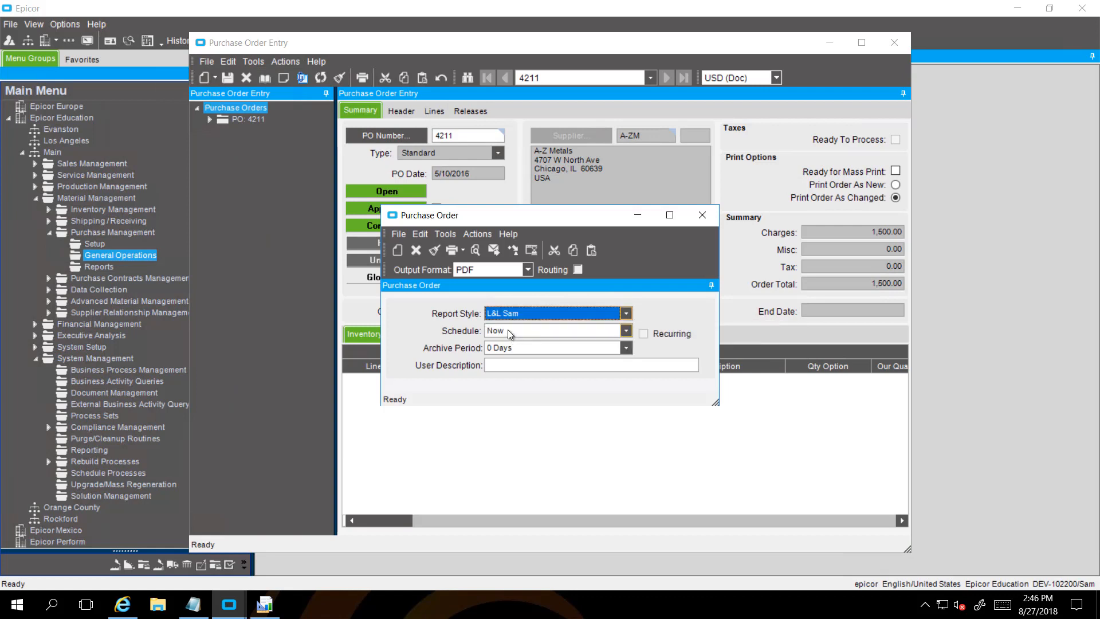
click(475, 250)
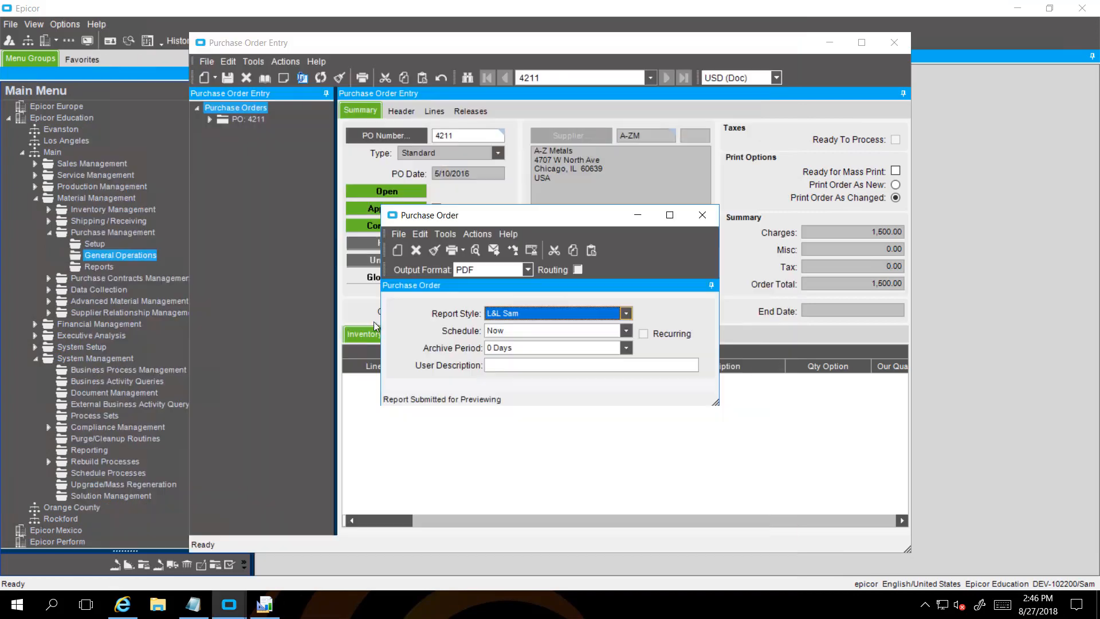
click(777, 11)
click(703, 216)
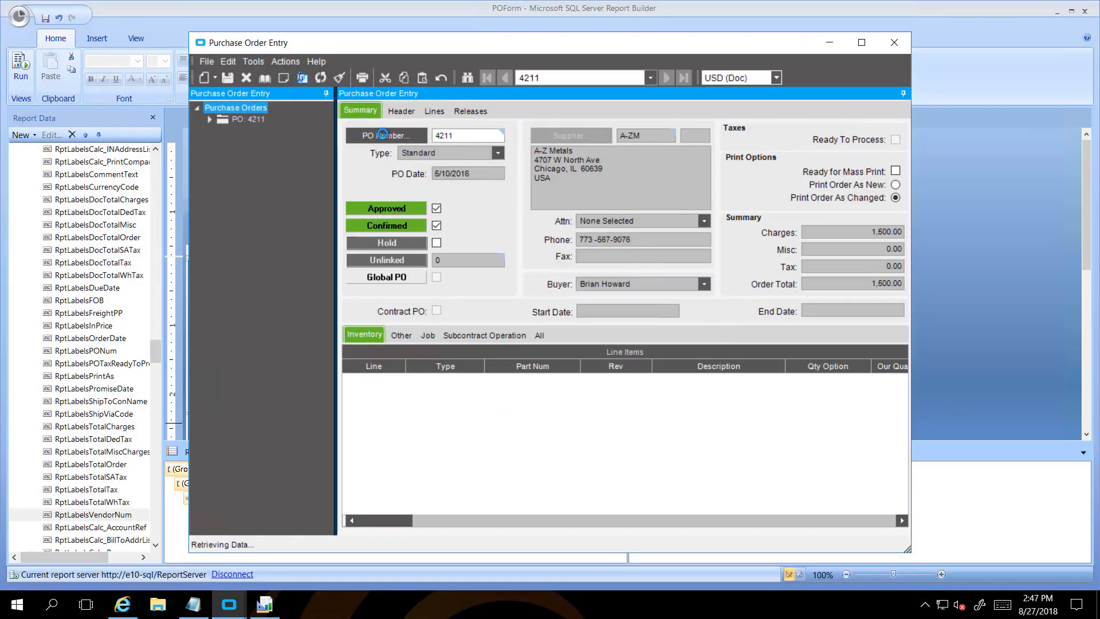
Search the purchase orders and load the most recent Gecco Steel order
click(382, 135)
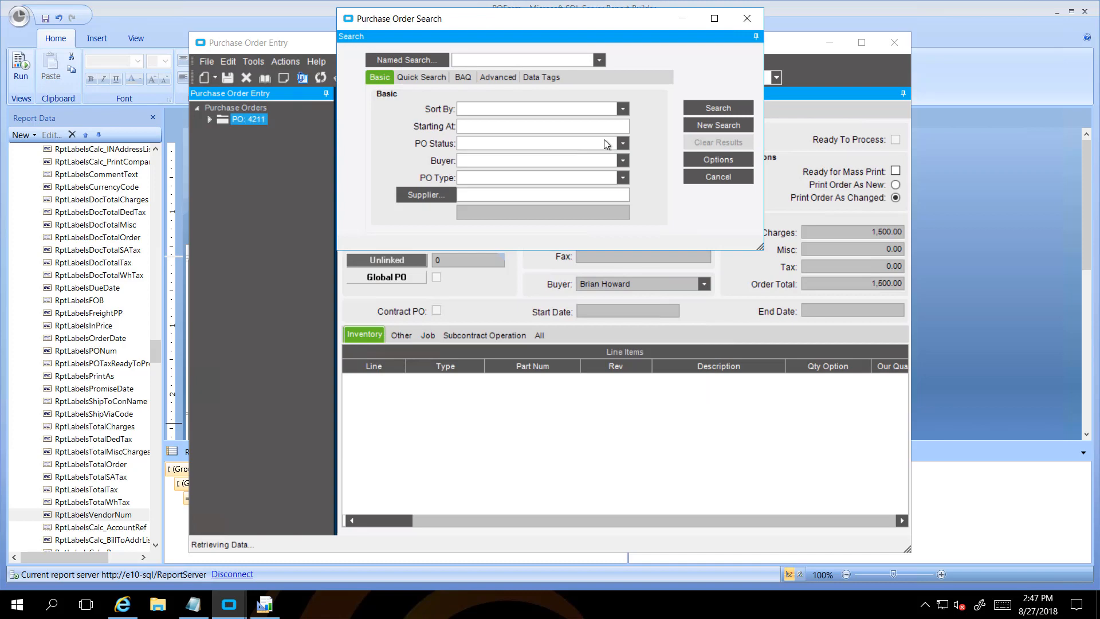
click(711, 109)
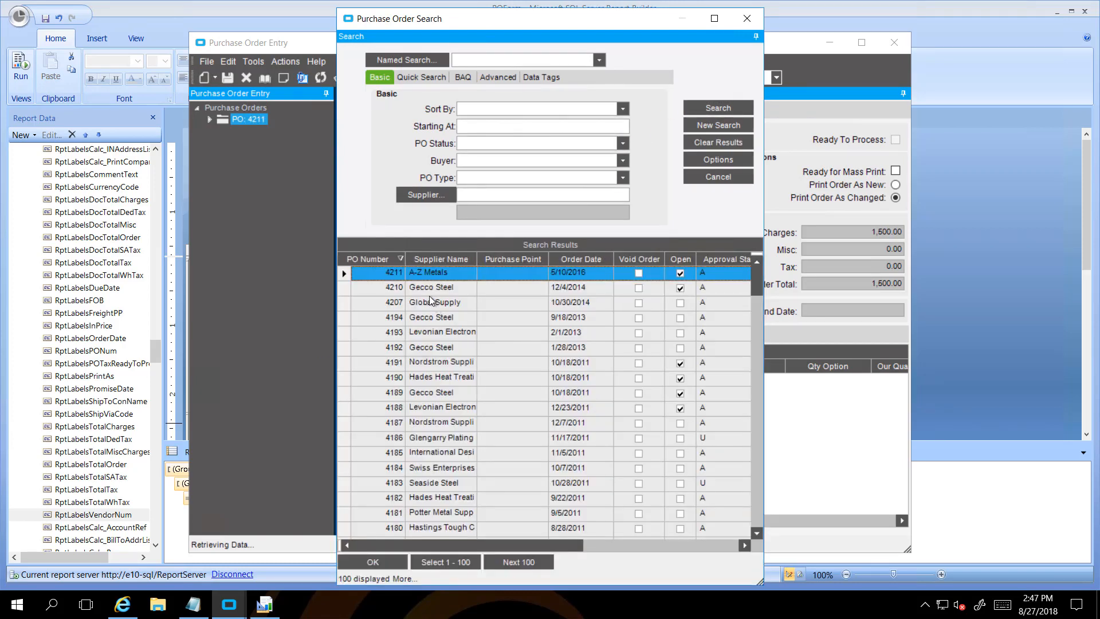
double_click(429, 289)
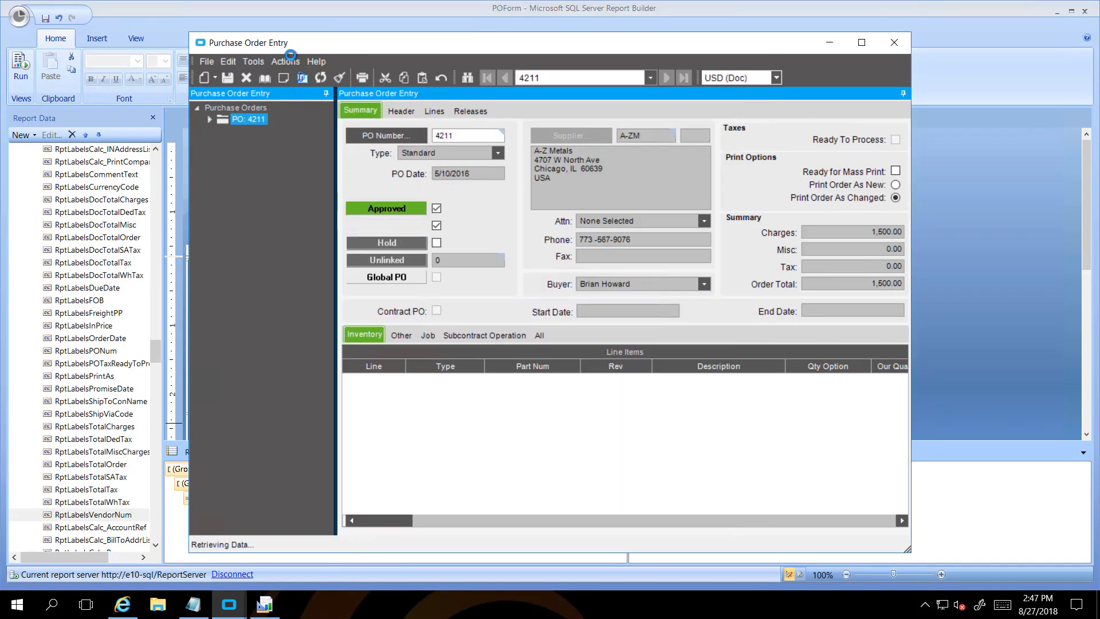
Preview the Gecco Steel purchase order as a PDF using the L&L Sam report style
click(285, 62)
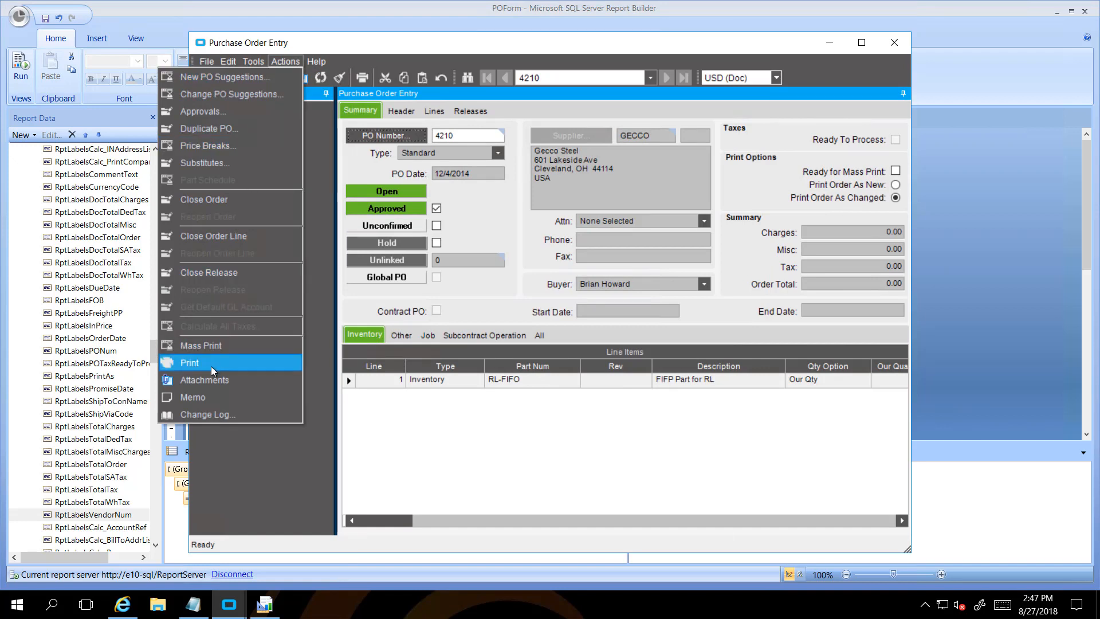
click(194, 362)
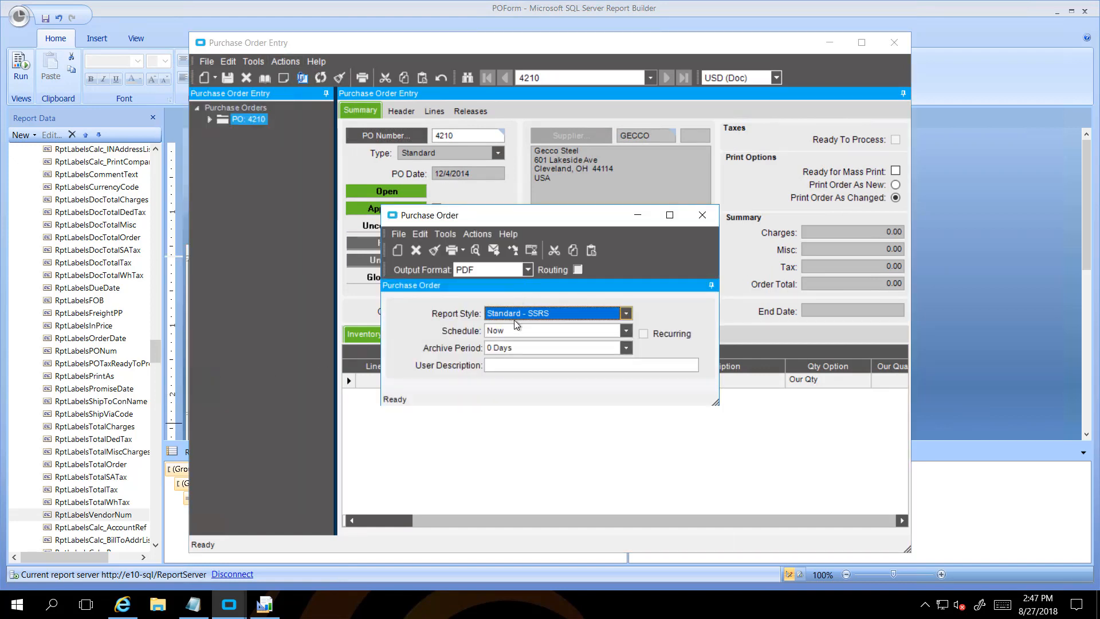
click(626, 313)
click(543, 340)
click(475, 251)
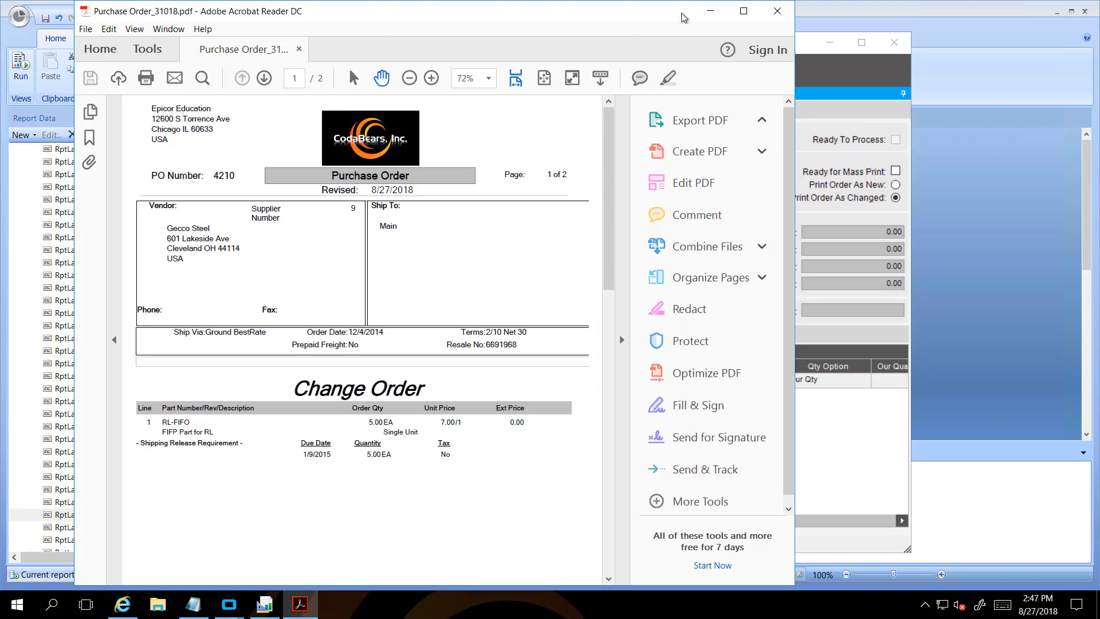
mouse_move(735, 2)
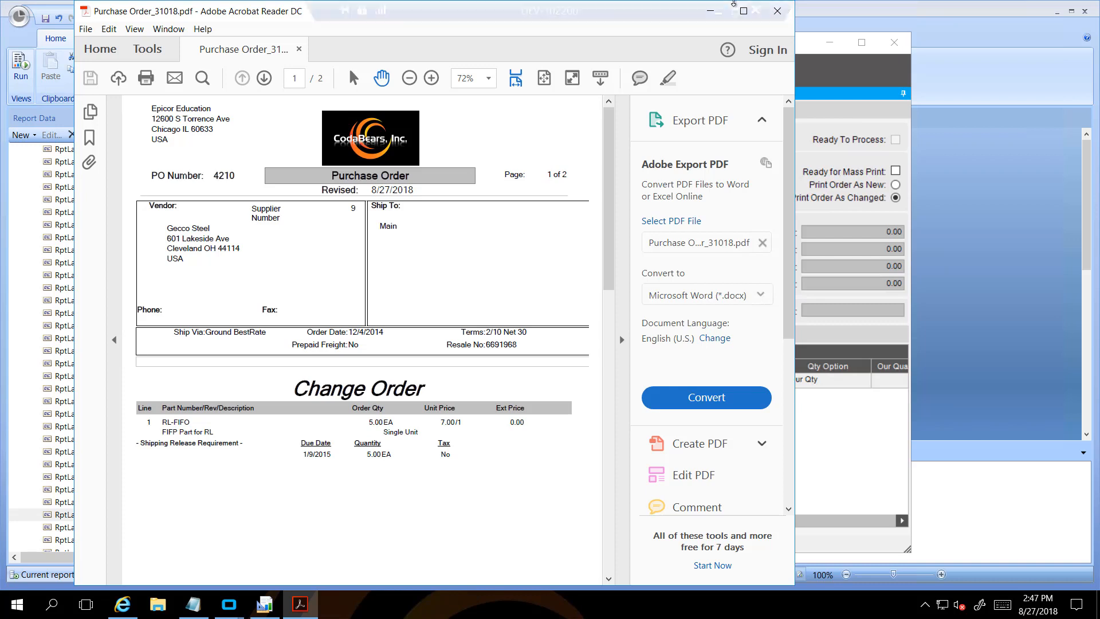